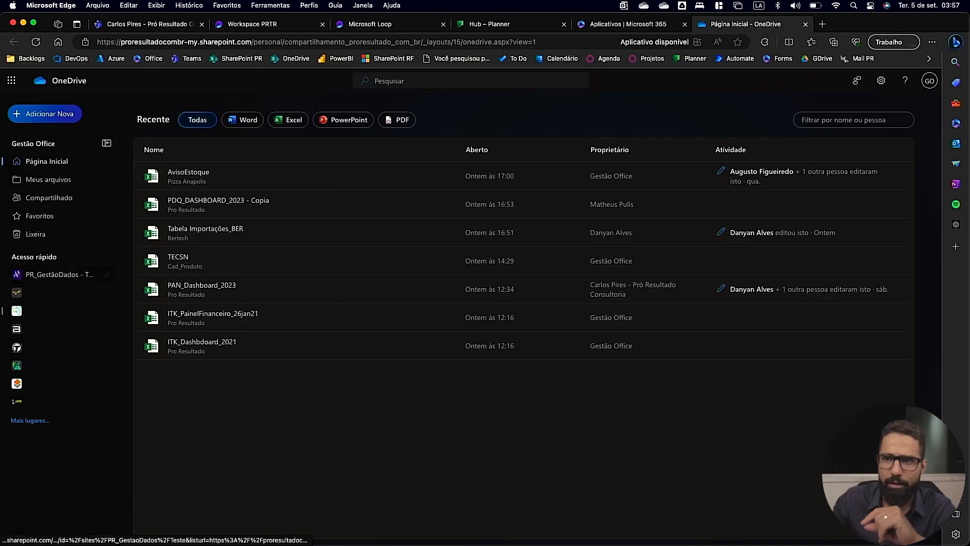
Open the PR_GestãoDados document library in OneDrive, then view the files of that team's Geral channel in Teams.
click(55, 277)
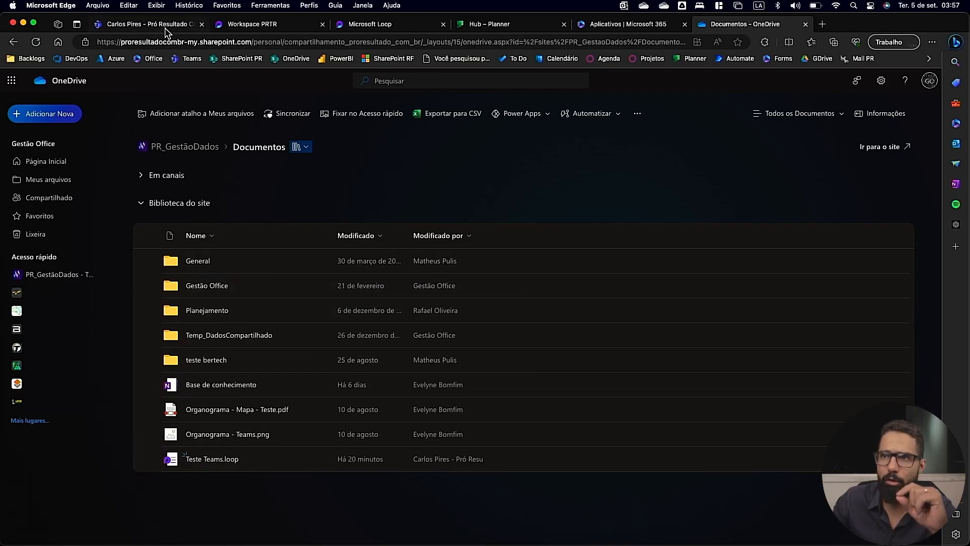
click(152, 24)
click(11, 131)
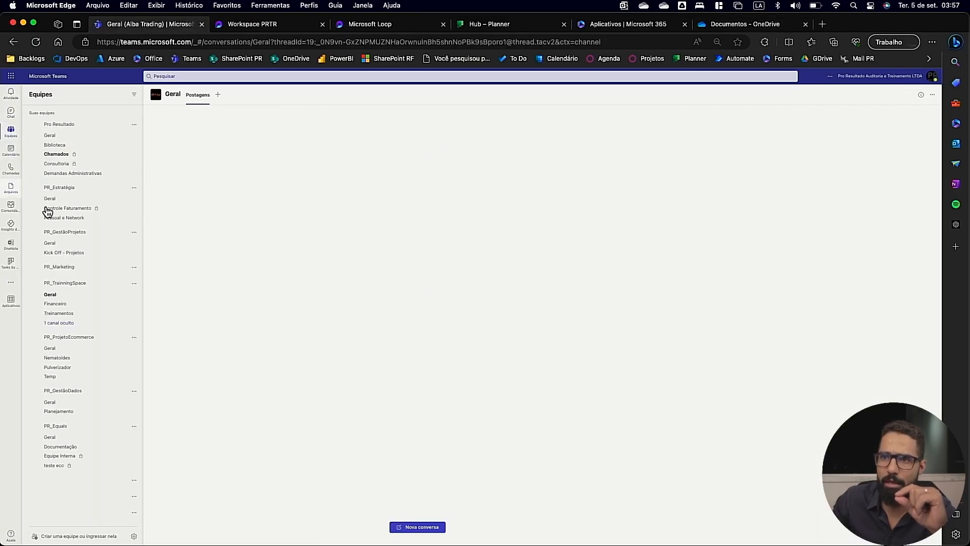
click(224, 96)
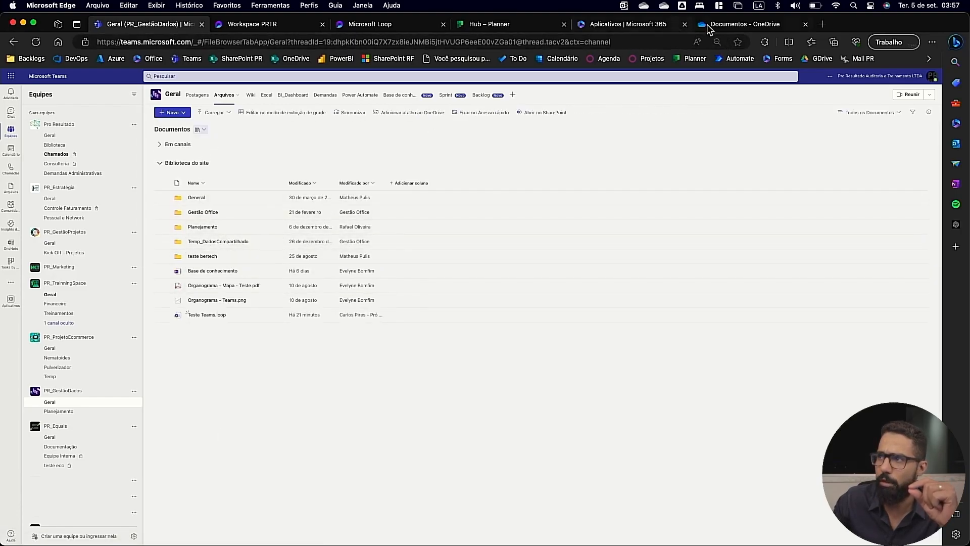
Return to the OneDrive library, then review the list of plans on the Planner hub.
click(727, 25)
click(482, 25)
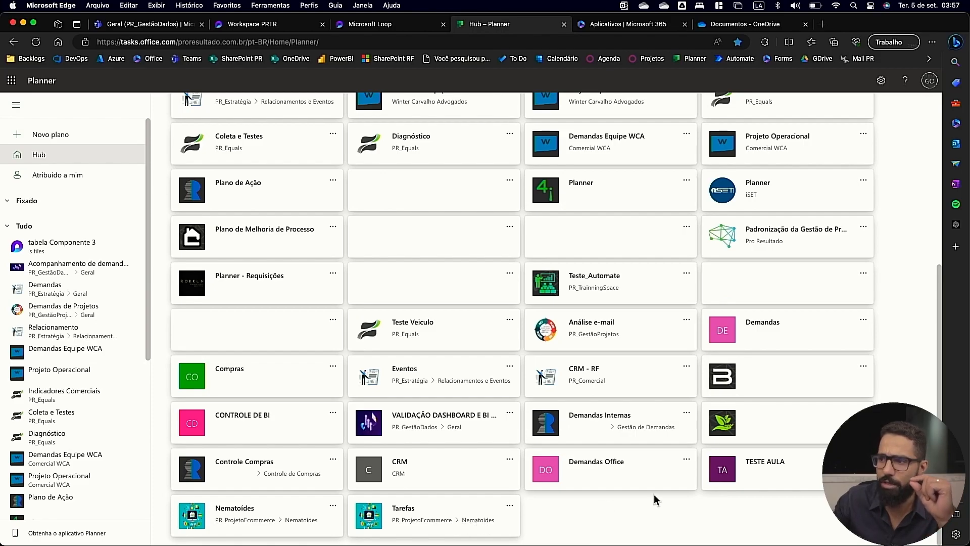
click(139, 24)
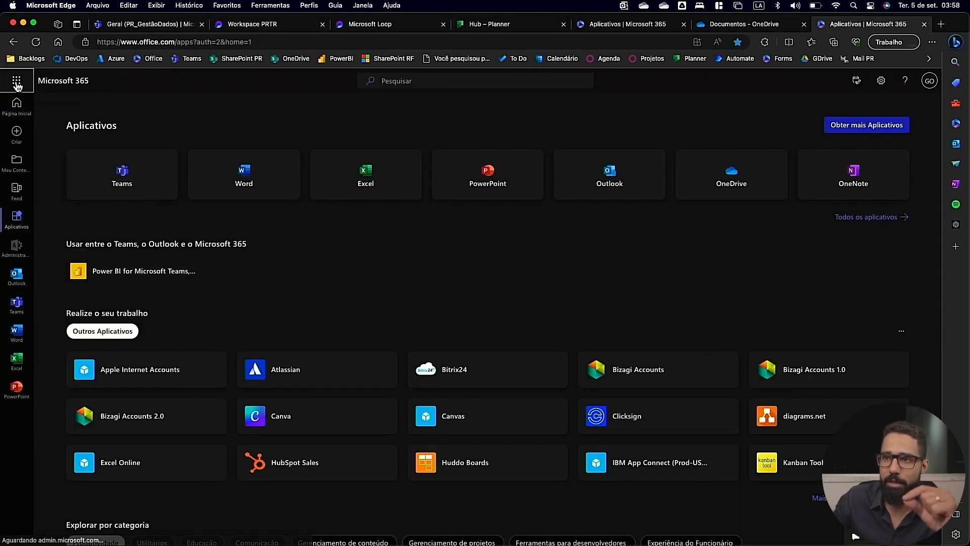
Launch Forms and SharePoint from the Microsoft 365 app list and open the followed PR_GestãoDados site.
click(16, 81)
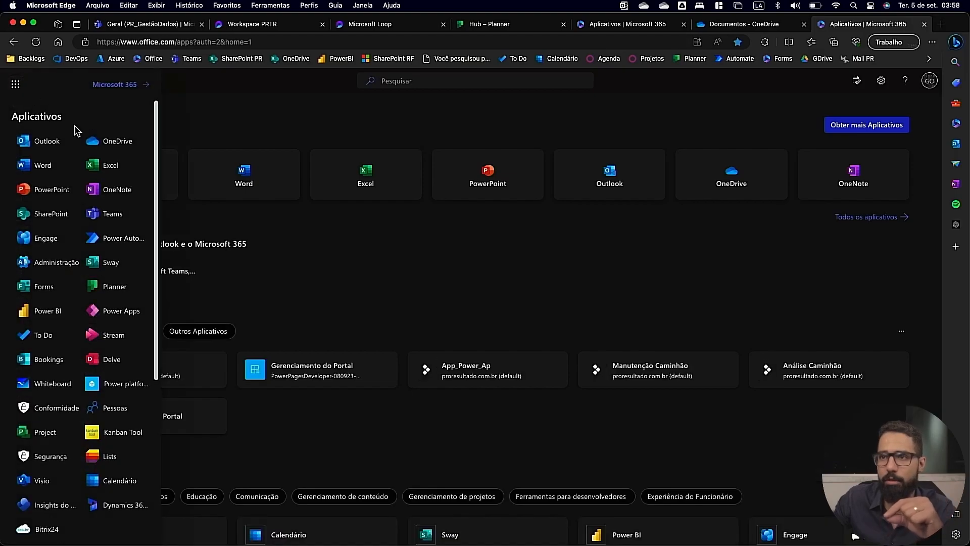
click(50, 296)
click(15, 84)
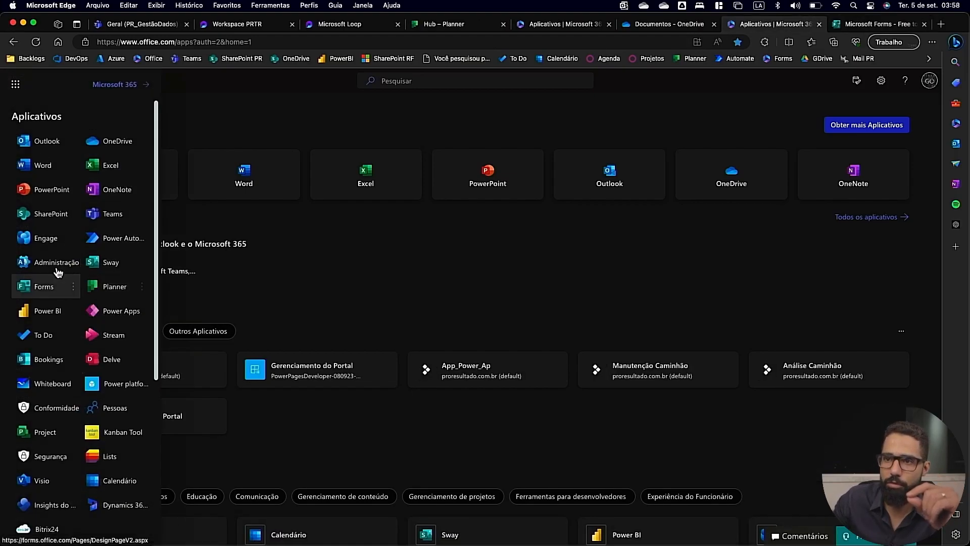
click(56, 211)
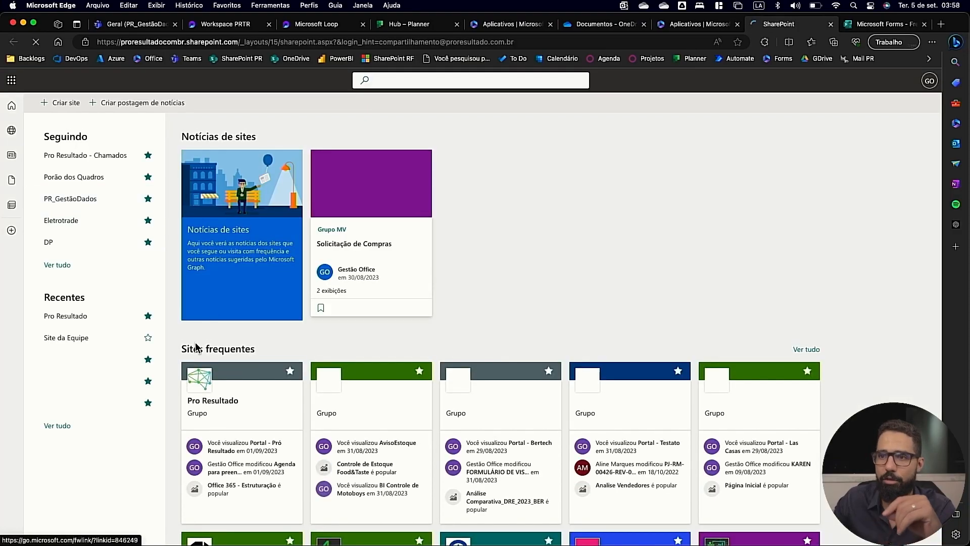
click(96, 199)
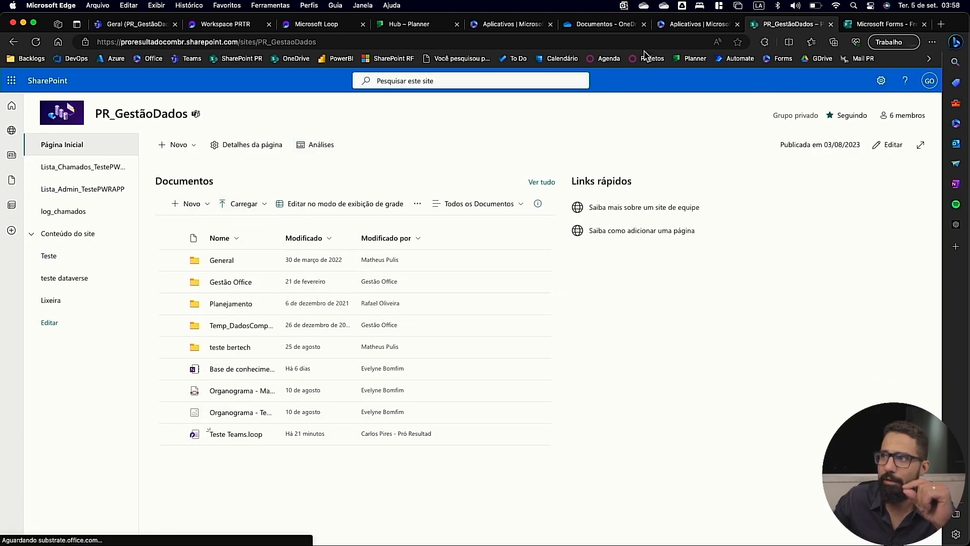
Compare the PR_GestãoDados library in OneDrive and Teams with the SharePoint site, and close the Forms sign-in page.
click(585, 25)
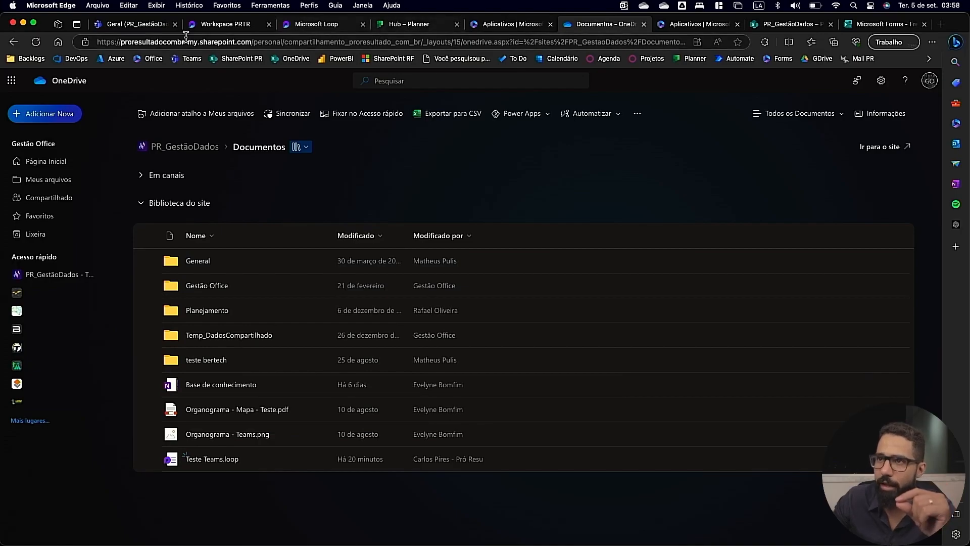
click(133, 24)
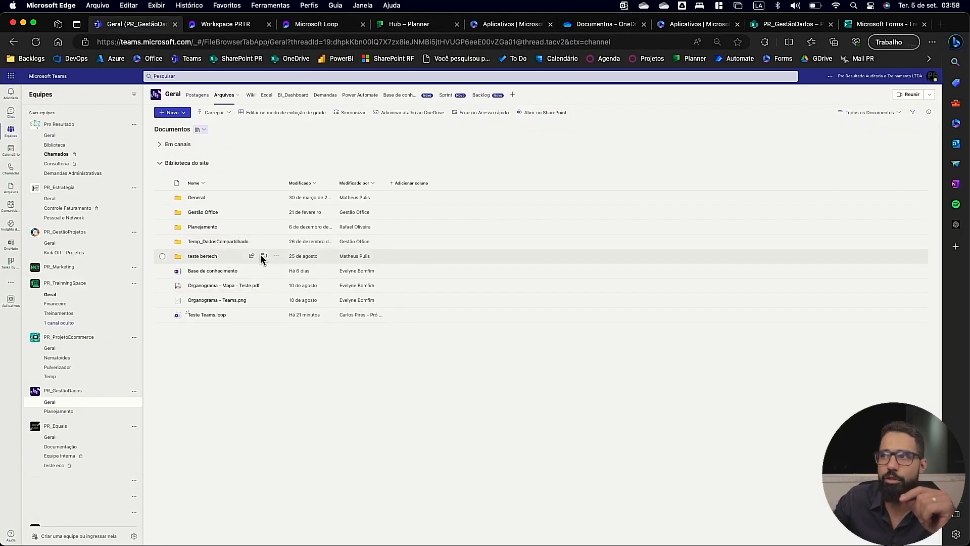
click(881, 23)
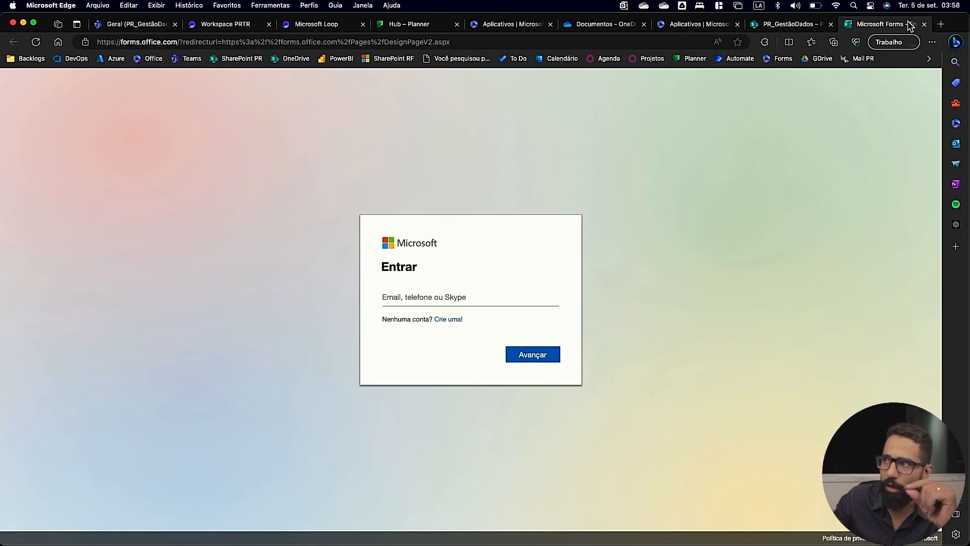
click(925, 25)
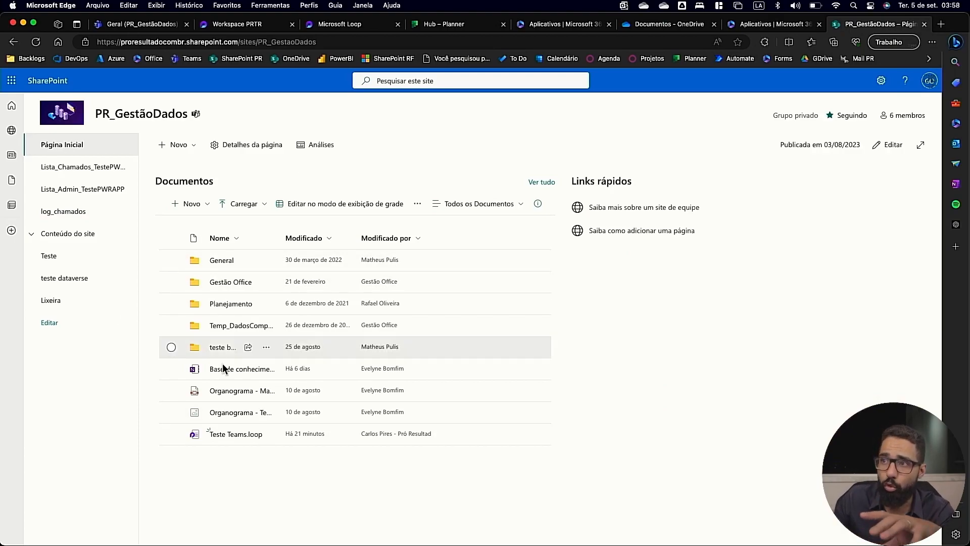
Look over the recent components and pages in Microsoft Loop, then open the pr_trainning workspace.
click(256, 24)
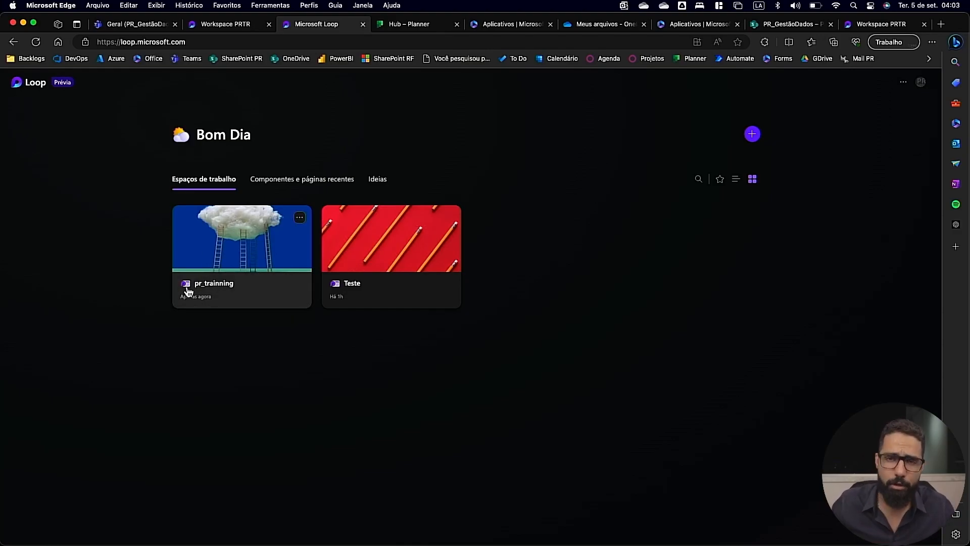
click(286, 188)
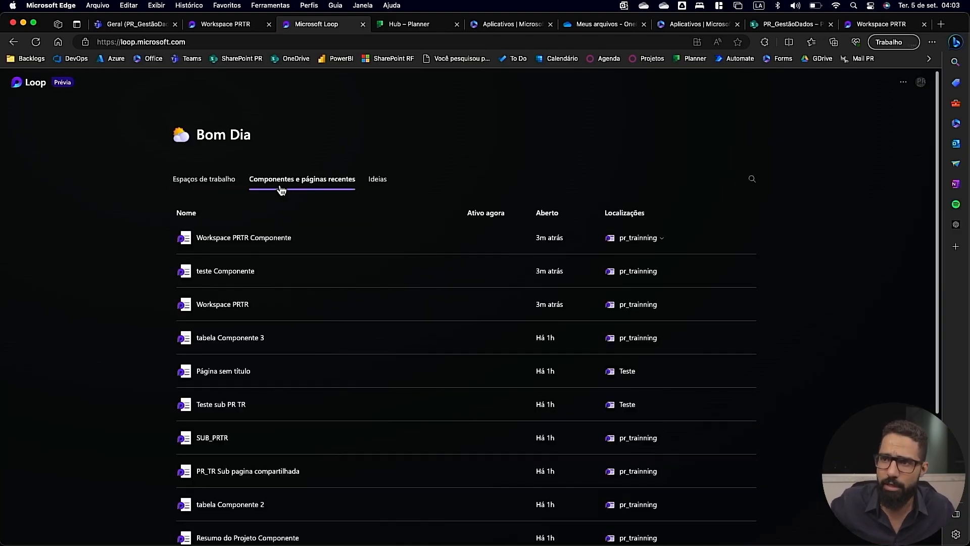
click(211, 187)
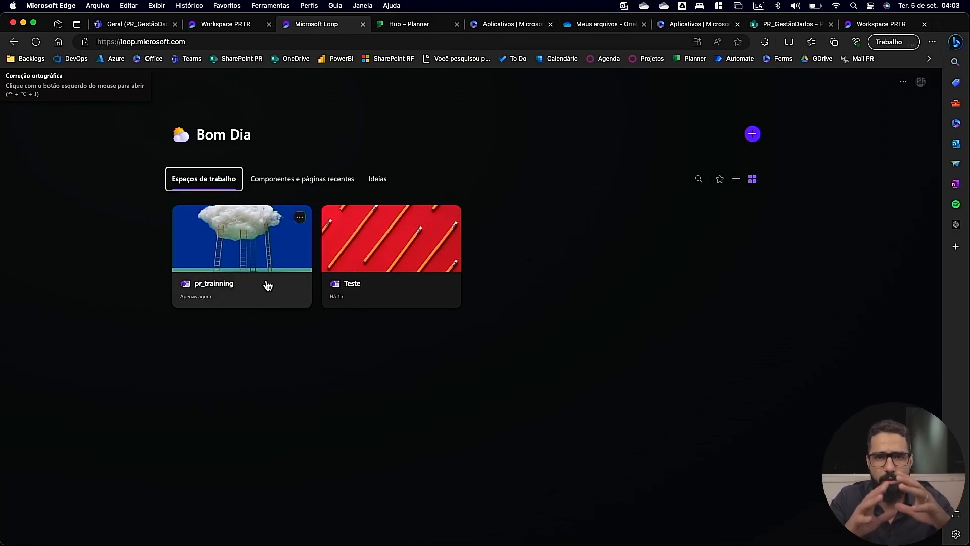
click(238, 242)
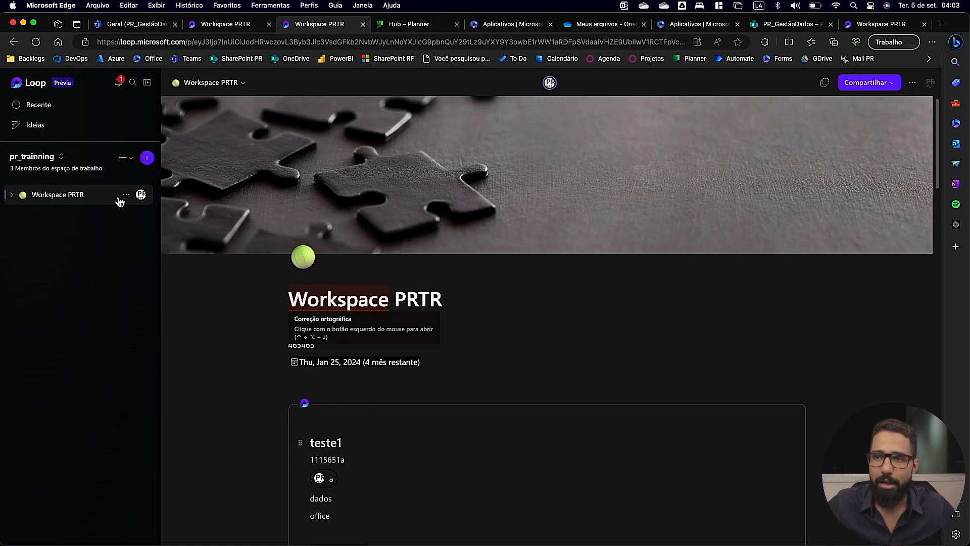
Add a page to the pr_trainning workspace using the Planejamento do Projeto template and look through its content.
click(148, 158)
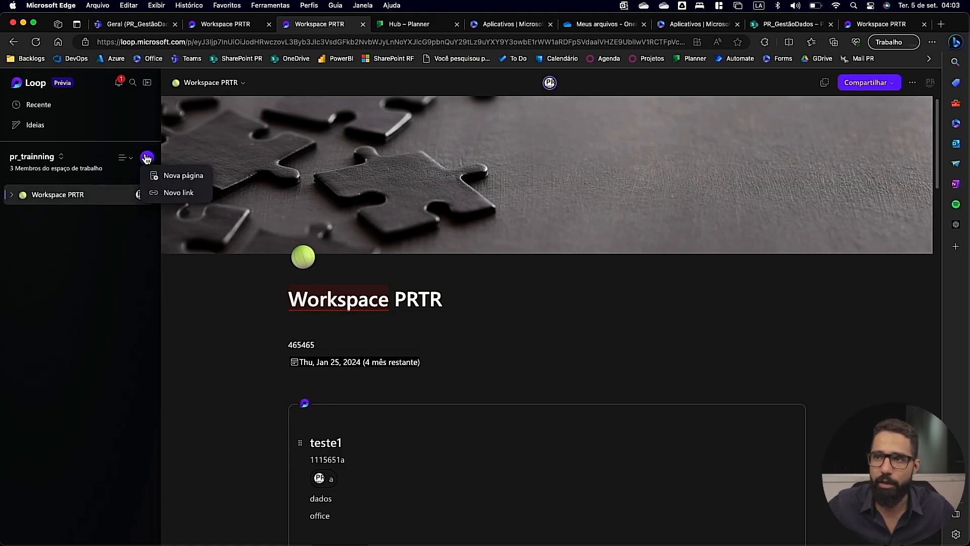
click(175, 177)
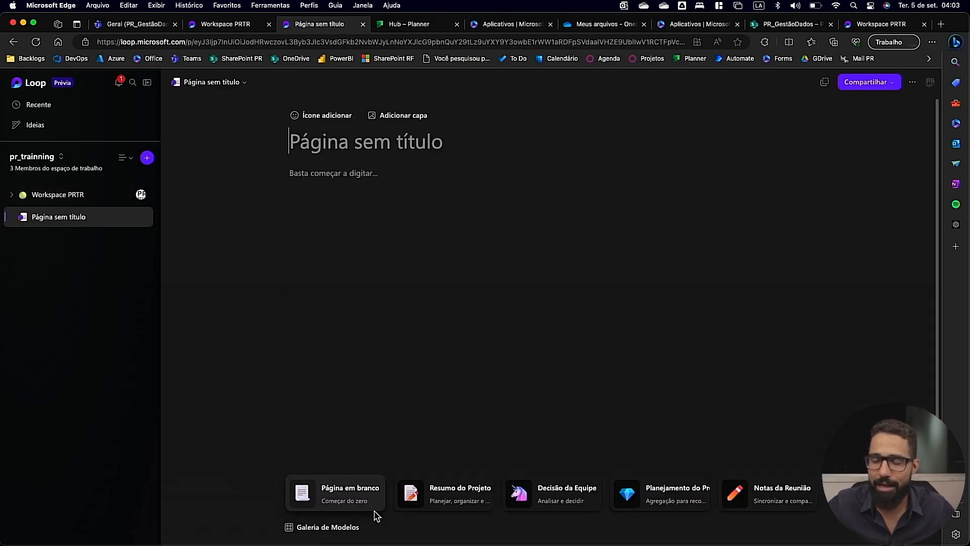
click(675, 495)
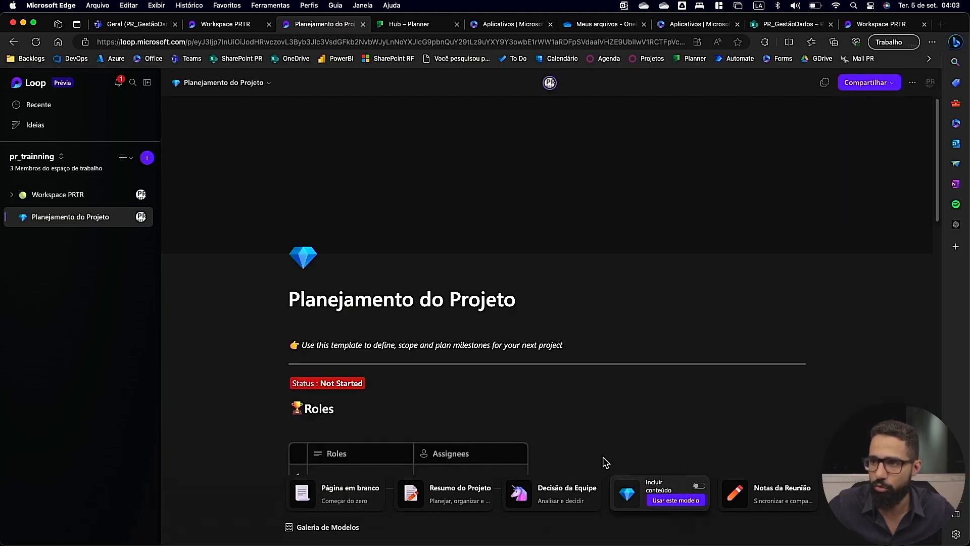
scroll(581, 440, down, 15)
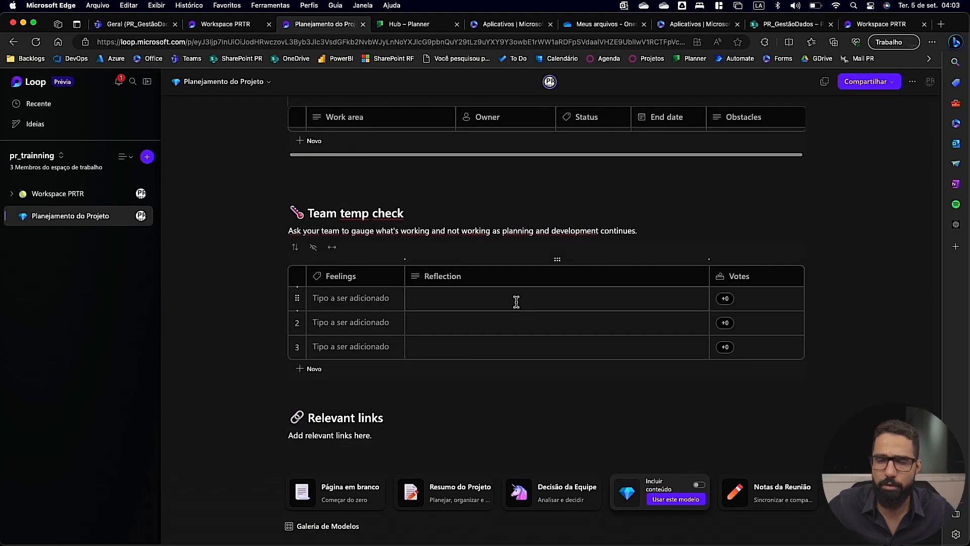
Create a subpage under Planejamento do Projeto using the Notas da Reunião template.
click(125, 215)
click(144, 235)
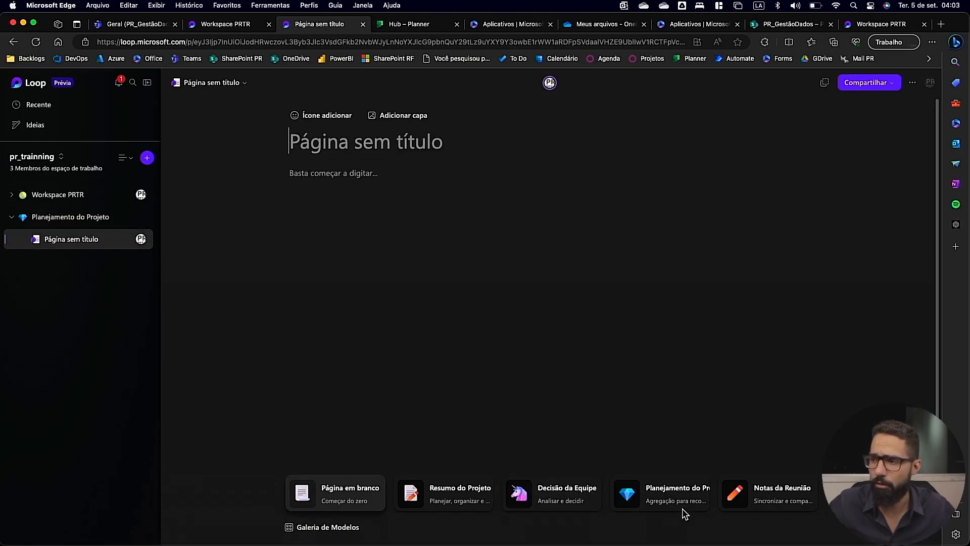
click(774, 496)
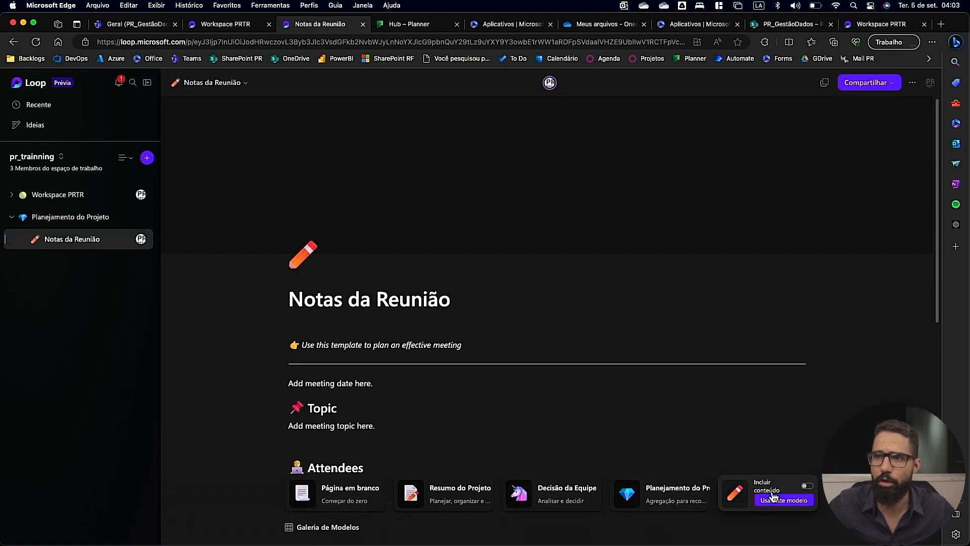
Create a subpage under Notas da Reunião using the Resumo do Projeto template.
click(126, 239)
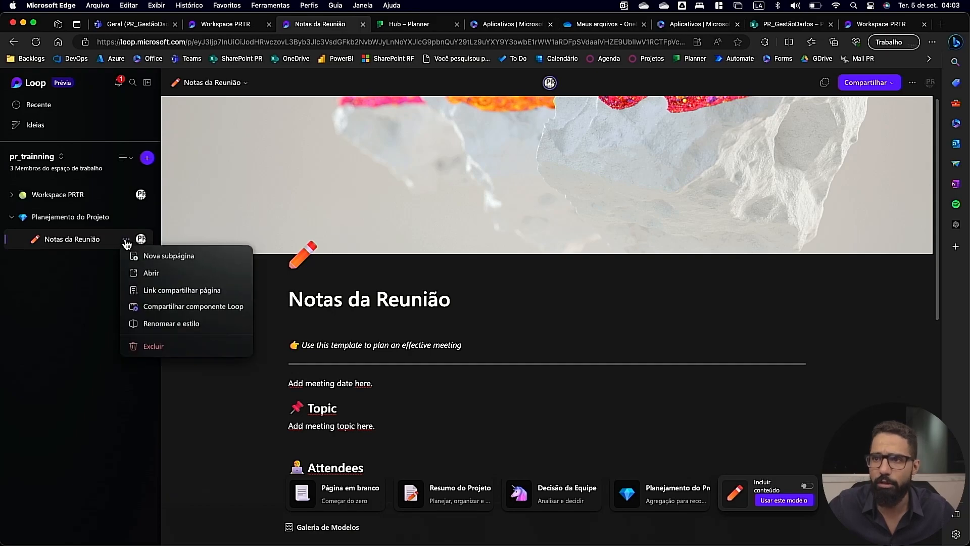
click(159, 258)
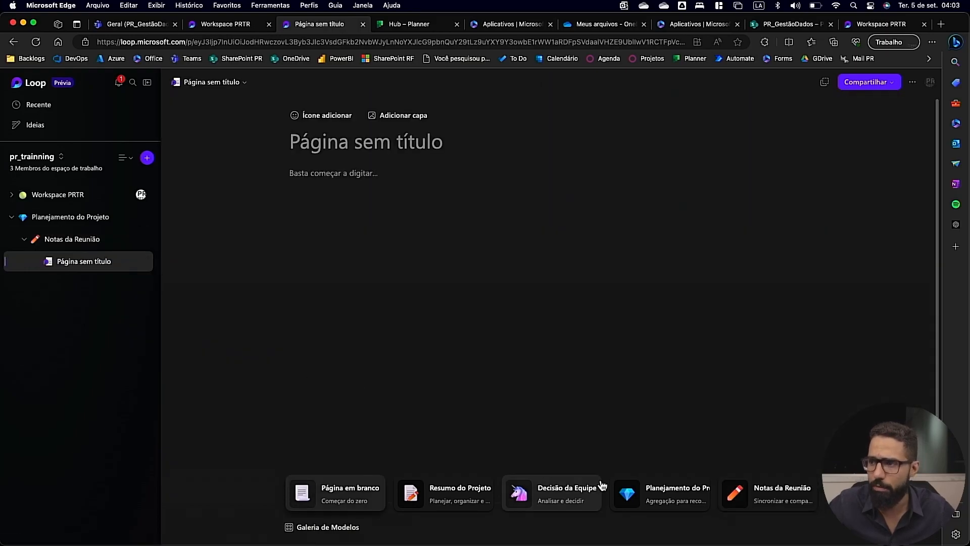
click(429, 494)
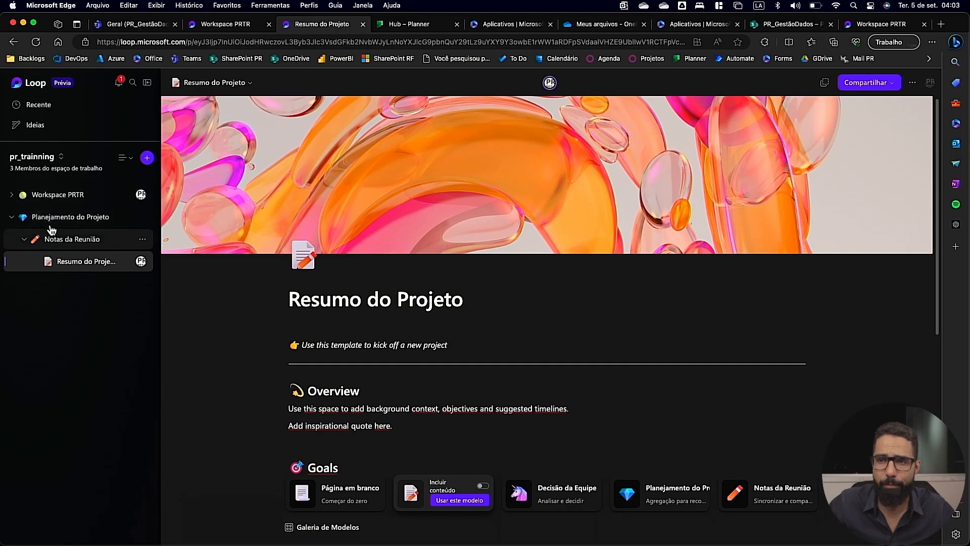
Collapse and expand the subpages of Planejamento do Projeto, check its page options and open the page.
click(12, 219)
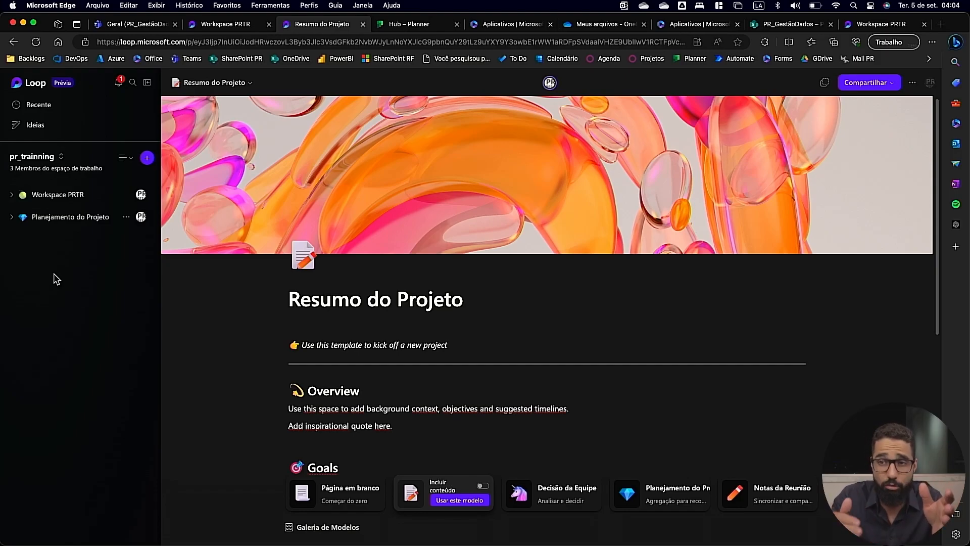
click(12, 216)
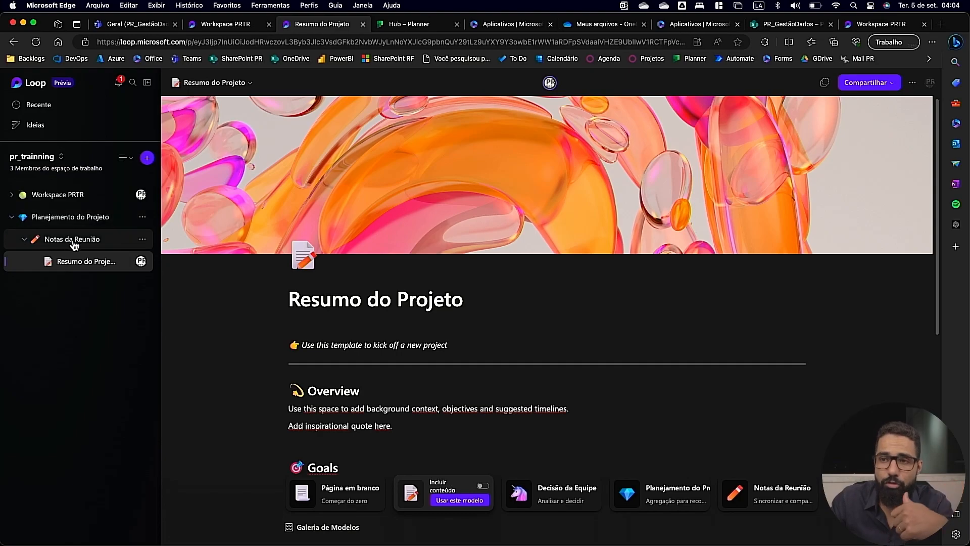
click(143, 219)
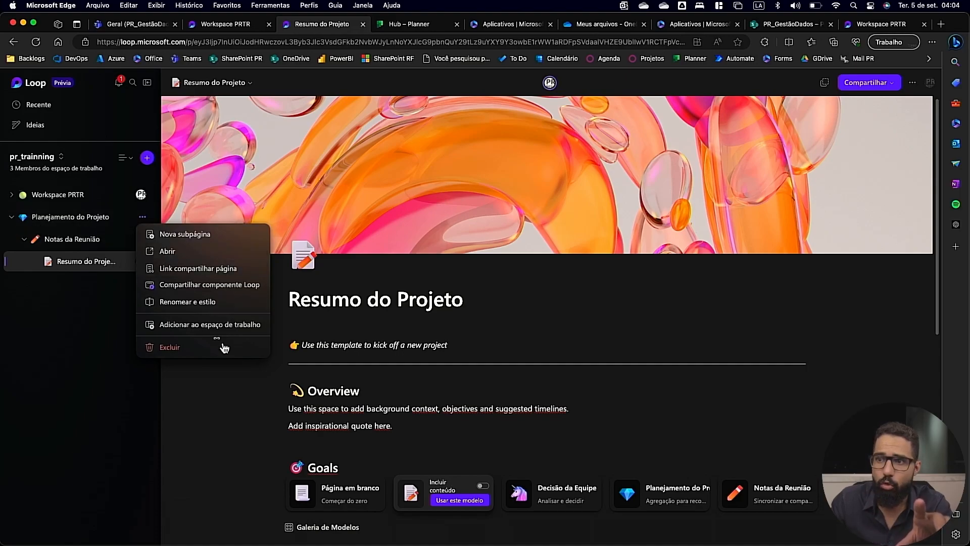
click(95, 219)
View the sharing options and the member list of the pr_trainning workspace, leaving the members as they are.
click(890, 87)
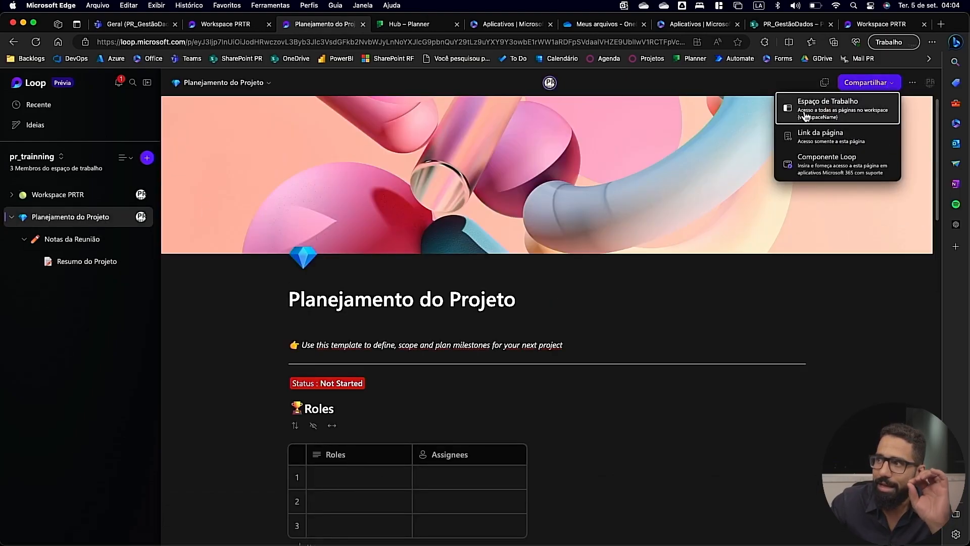
click(825, 113)
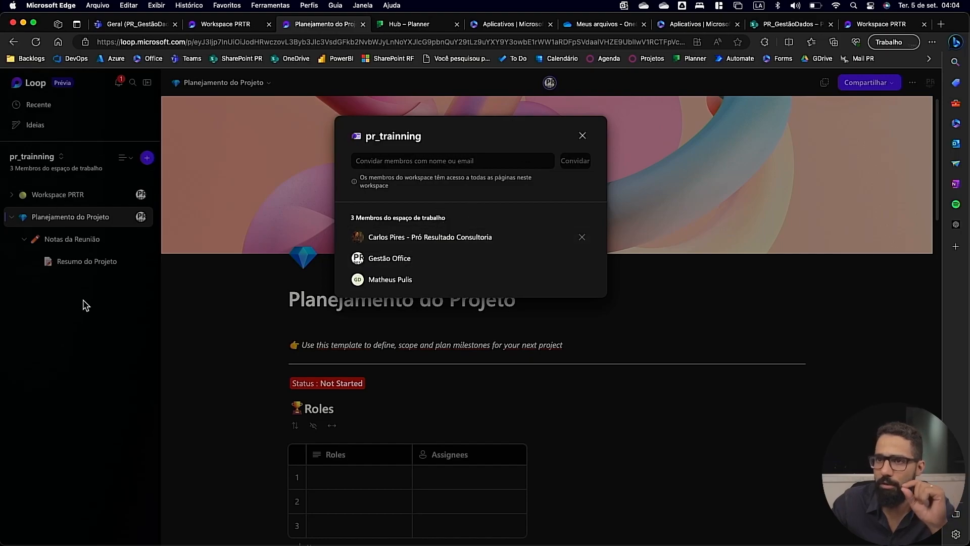
click(85, 305)
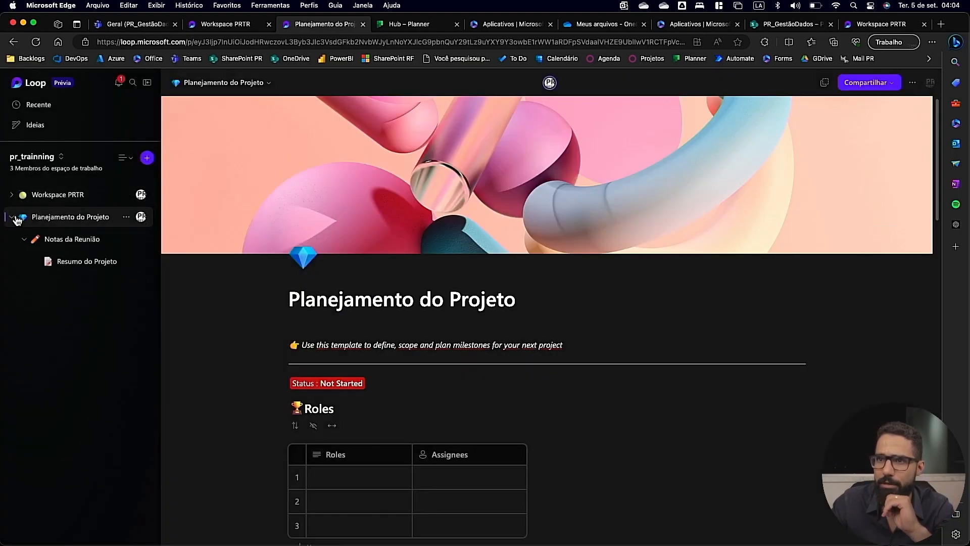
Share the Planejamento do Projeto page as a Loop component and collapse its subpages.
click(125, 217)
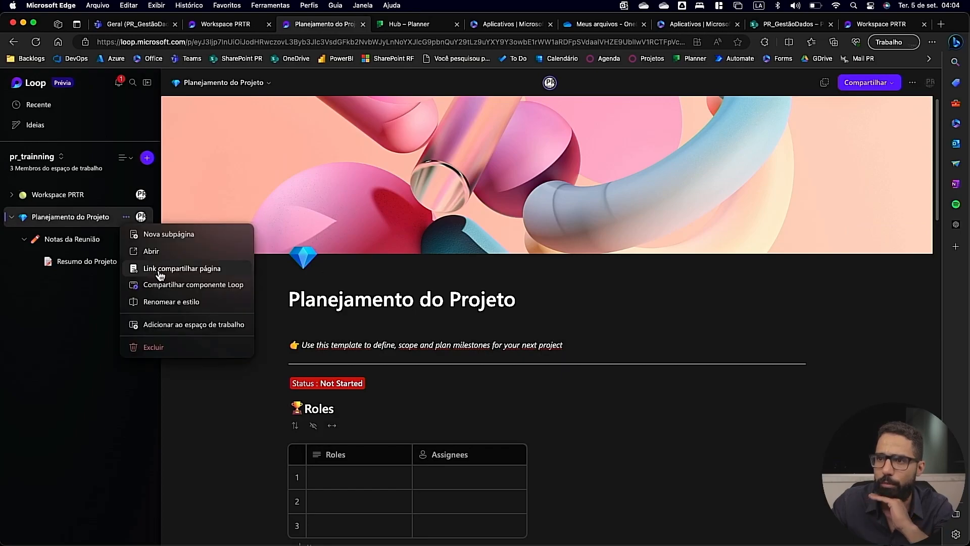
click(172, 287)
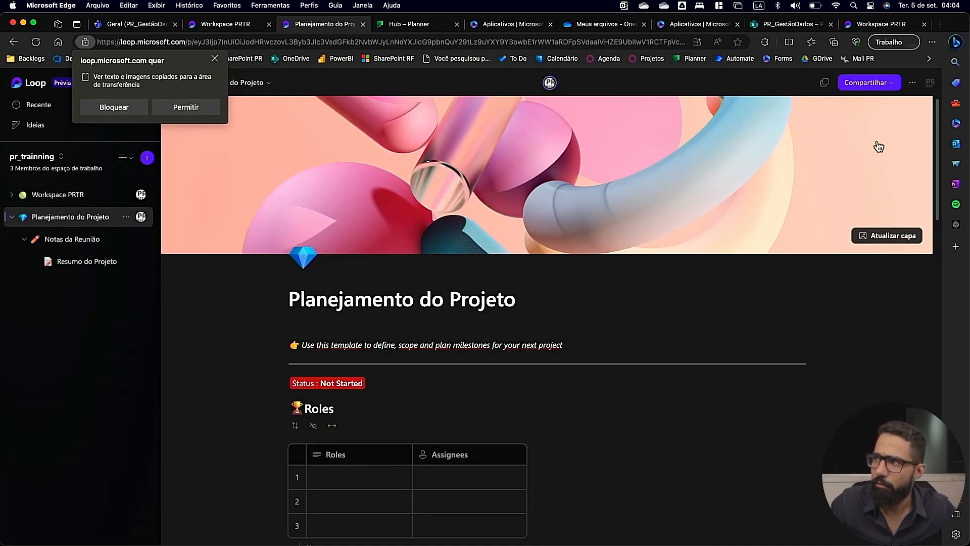
click(10, 219)
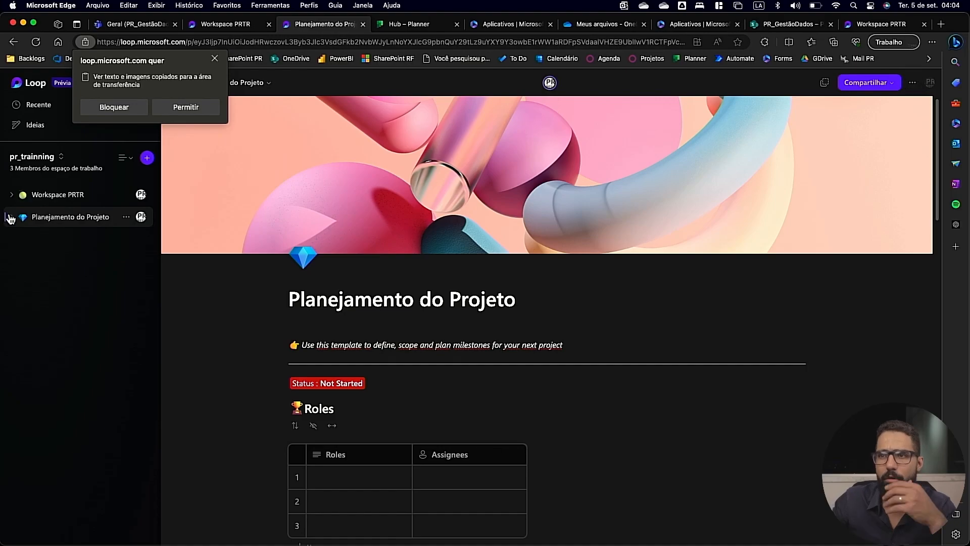
Switch to Safari and open Microsoft Loop at loop.microsoft.com.
click(125, 217)
key(ctrl+Up)
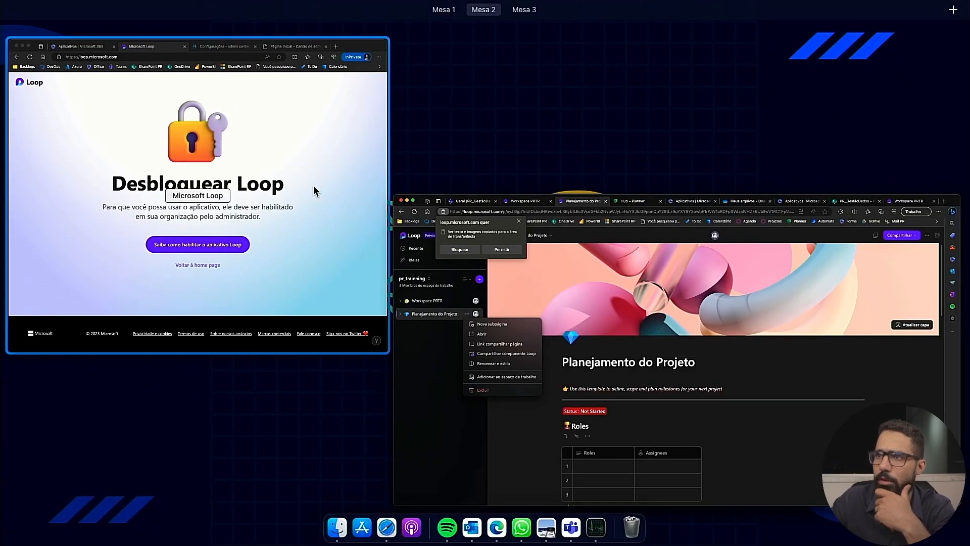
key(ctrl+Right)
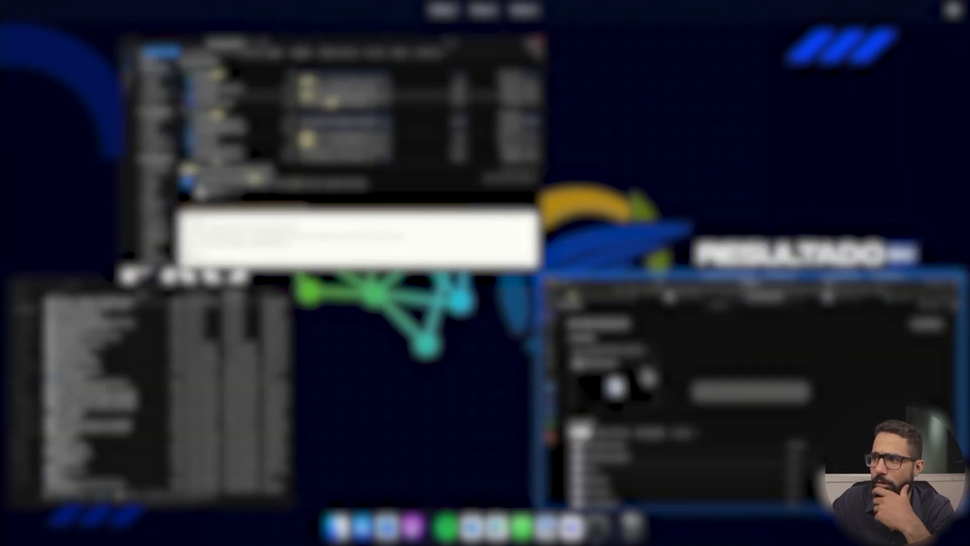
click(514, 25)
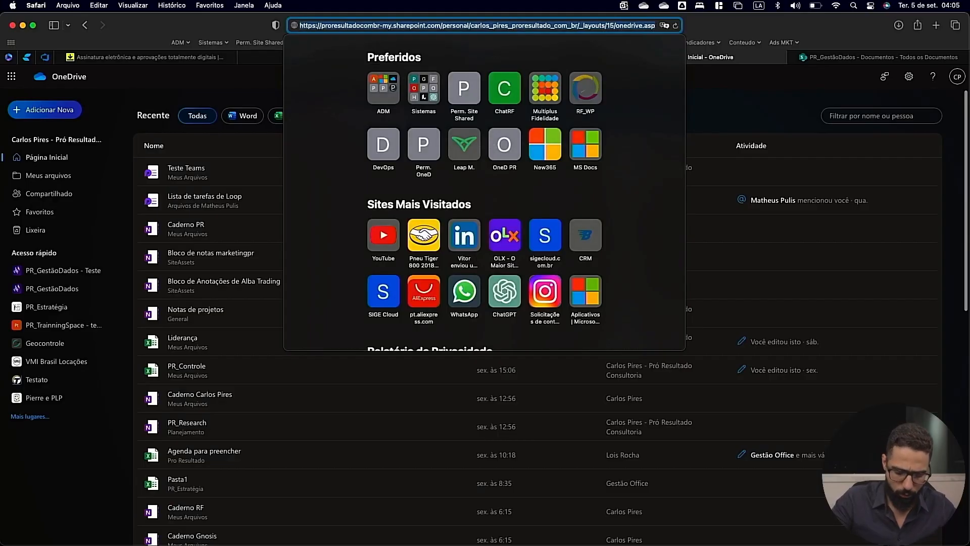
text(loop.microsoft.com)
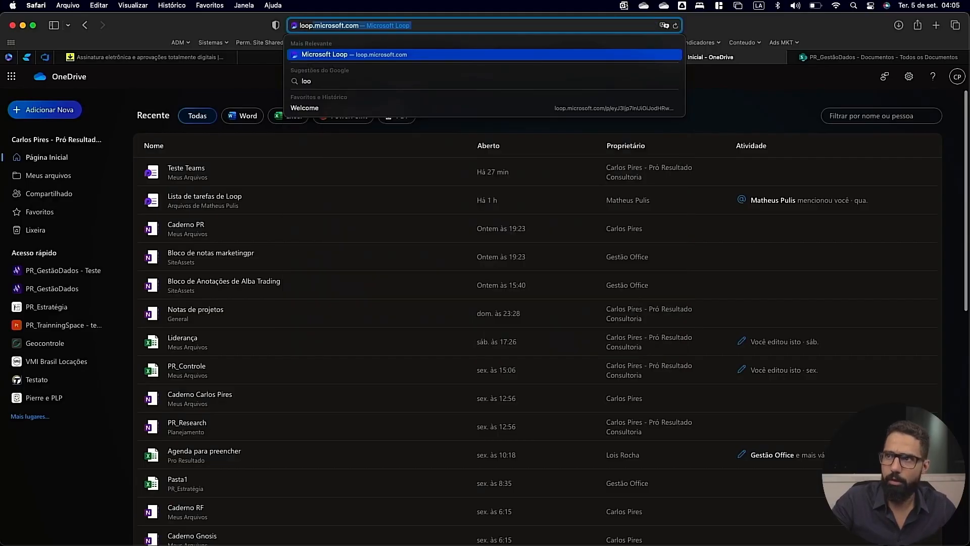
key(Return)
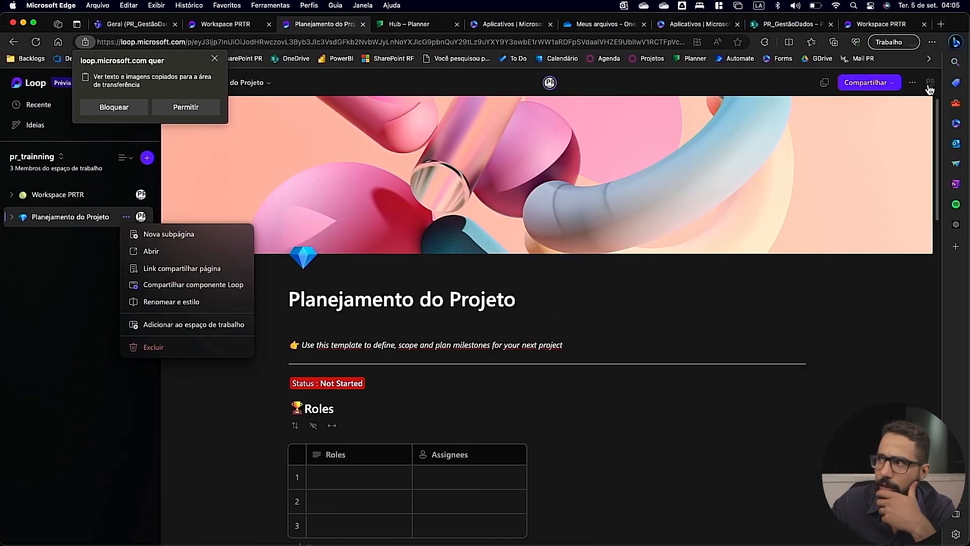
Check the account menu in Edge, switch to Safari and open the pr_trainning workspace there.
click(929, 87)
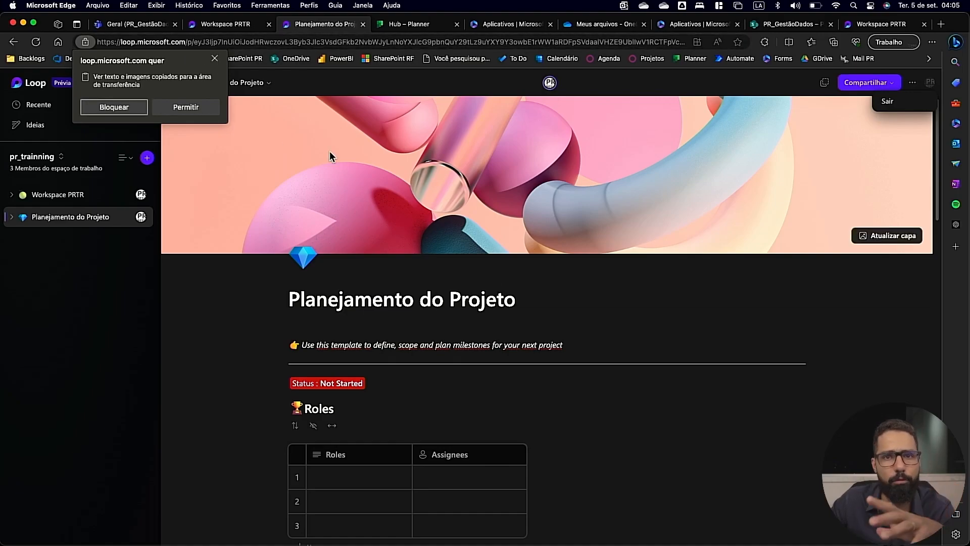
key(ctrl+Left)
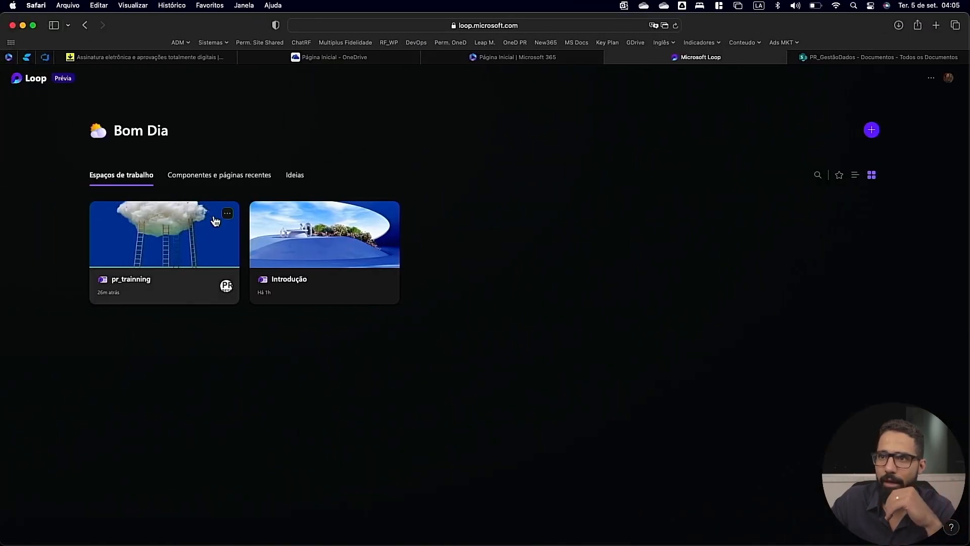
click(187, 245)
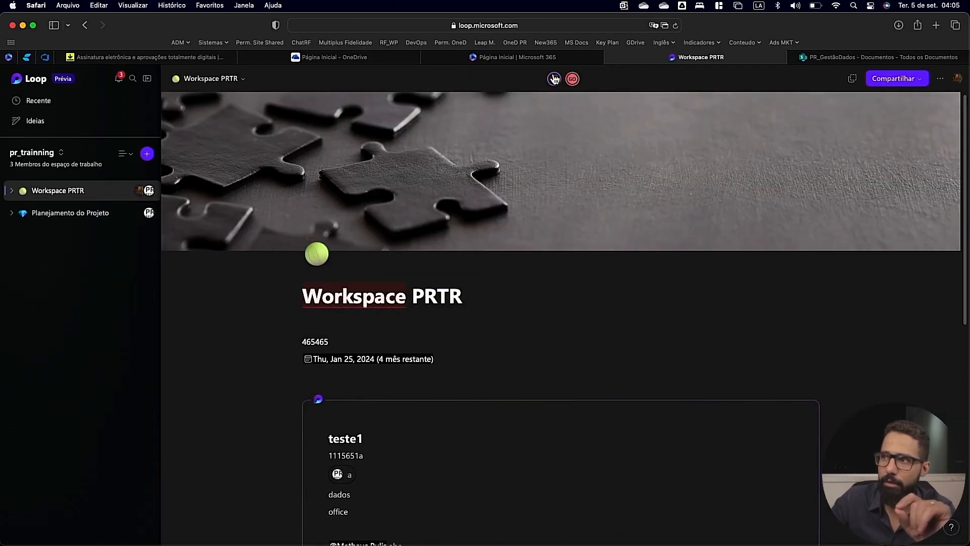
Switch back to Edge, dismiss the clipboard permission request, and expand and collapse the subpages of Planejamento do Projeto.
key(ctrl+Right)
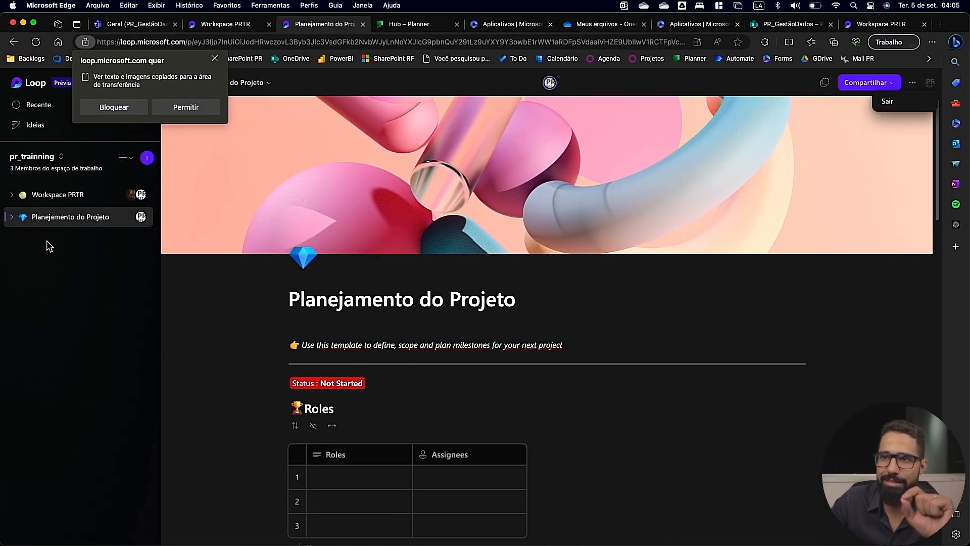
click(214, 61)
click(11, 217)
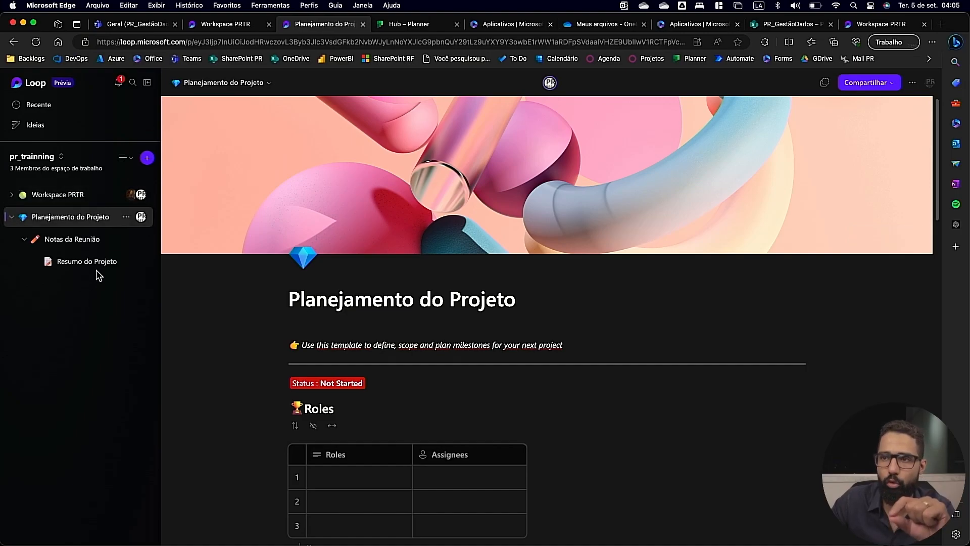
click(11, 217)
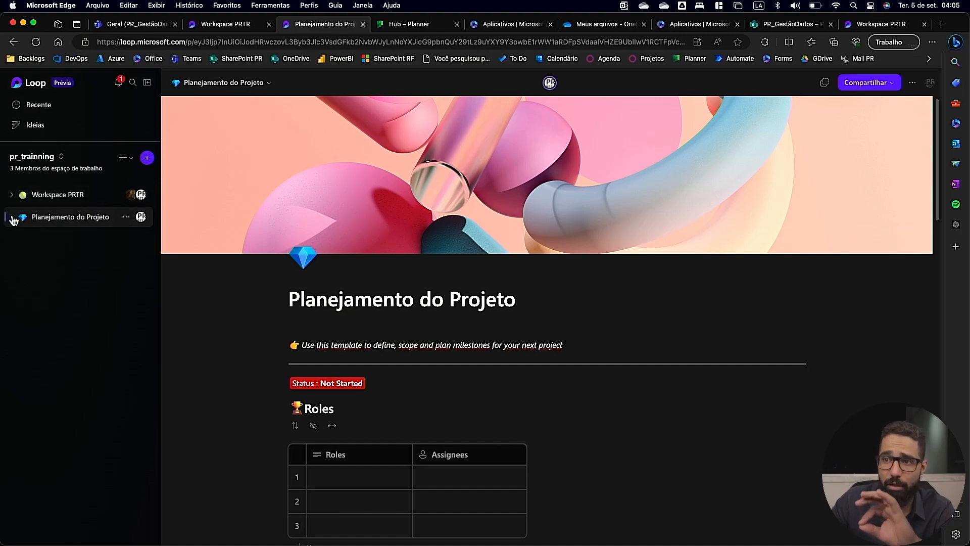
Generate a Loop component sharing link for the Planejamento do Projeto page and close the link dialog.
click(126, 216)
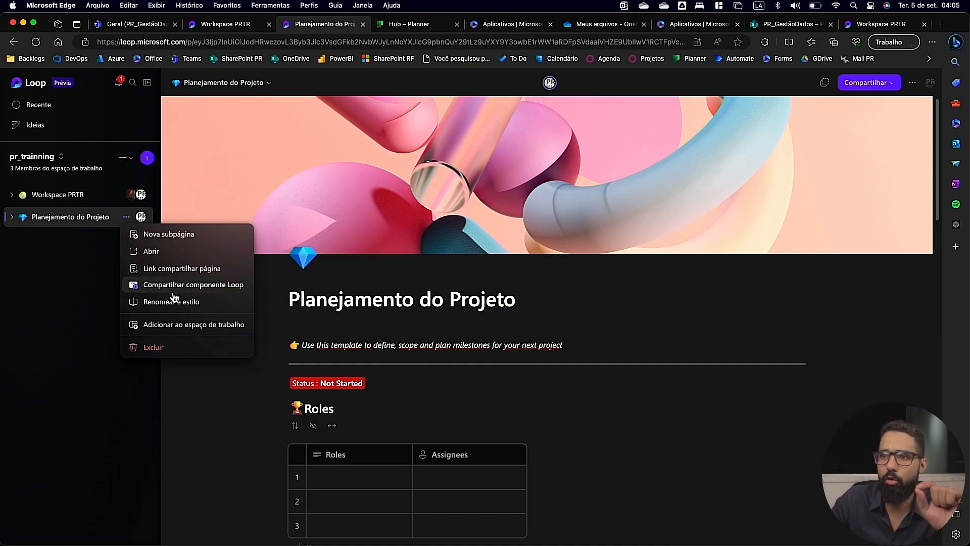
click(186, 286)
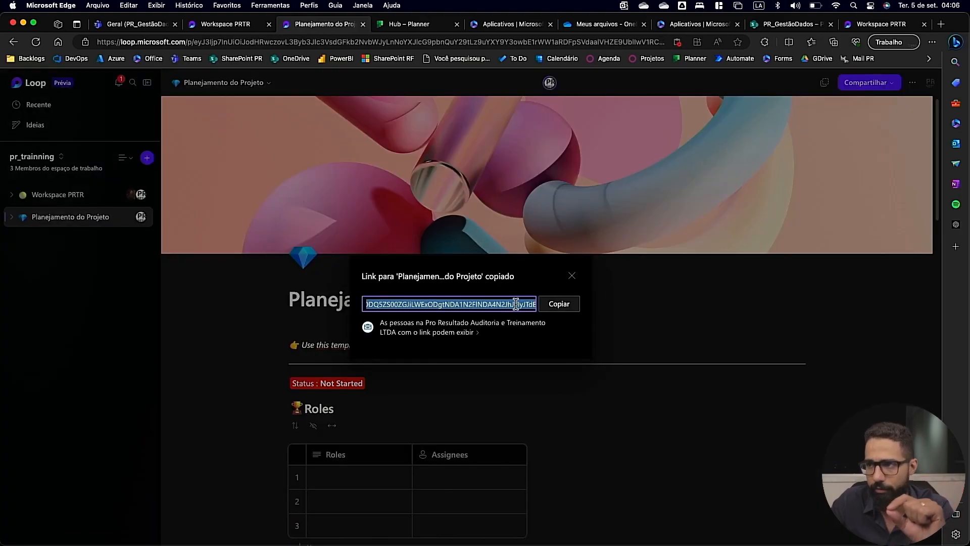
click(570, 281)
Review the page options of Planejamento do Projeto, view the workspaces on the Loop home page and reopen pr_trainning.
click(126, 217)
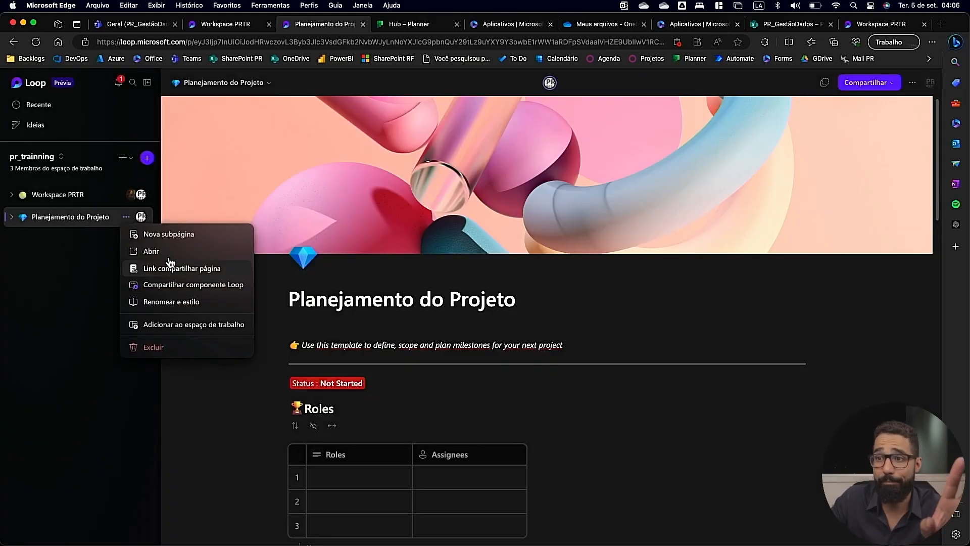
click(66, 431)
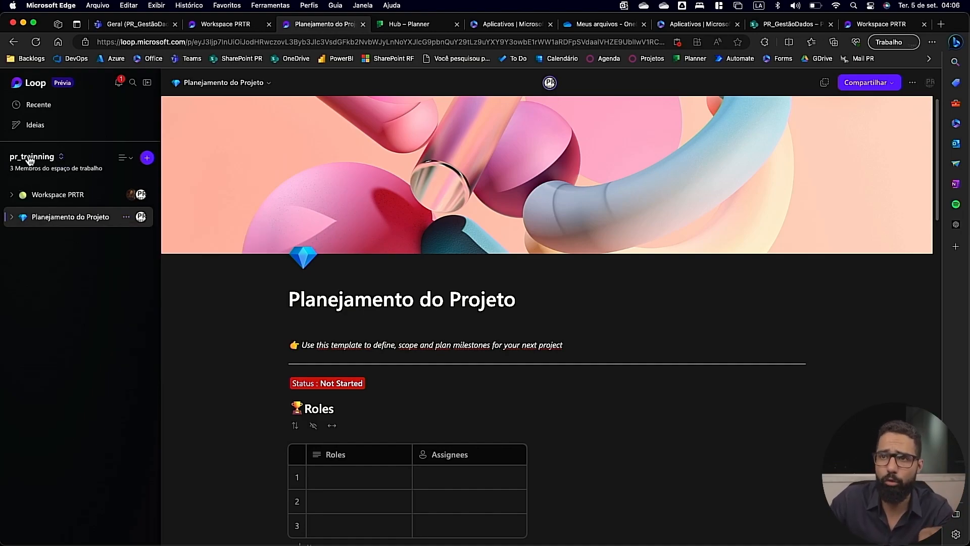
click(36, 90)
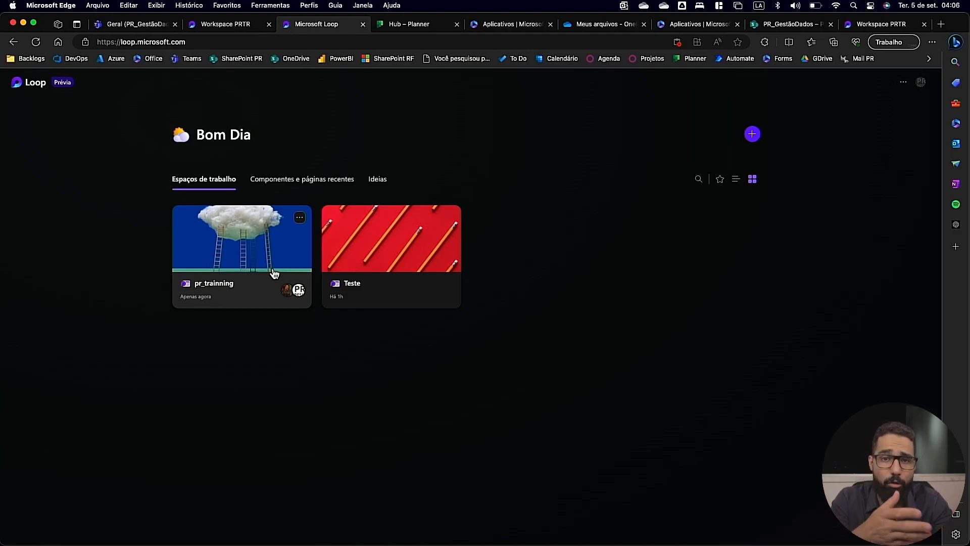
click(224, 257)
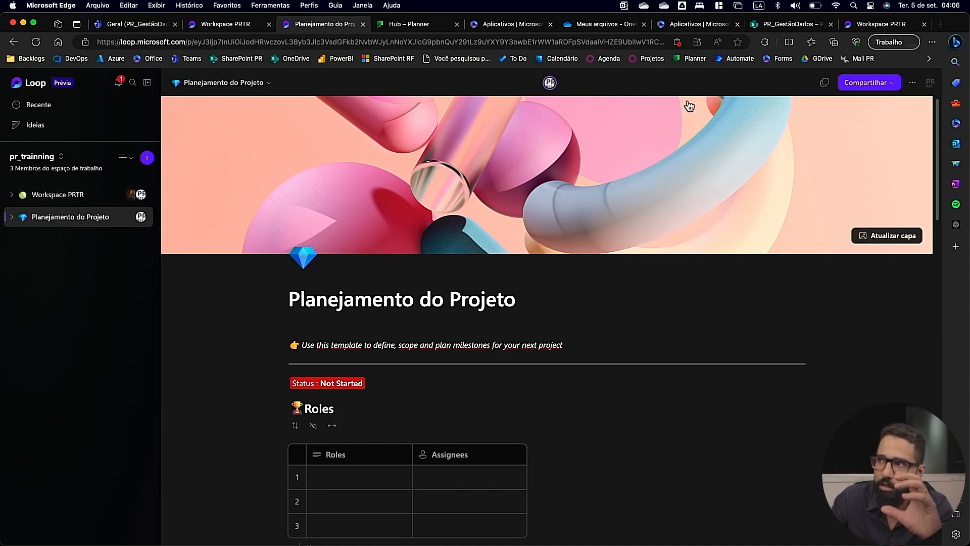
Switch to Safari and create a page in pr_trainning using the Resumo do Projeto template.
key(ctrl+Left)
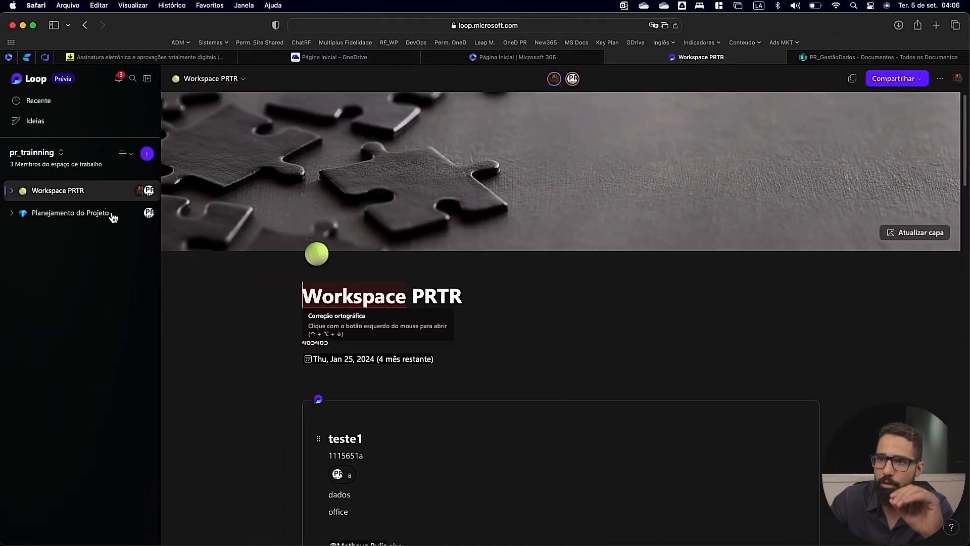
click(147, 153)
click(173, 171)
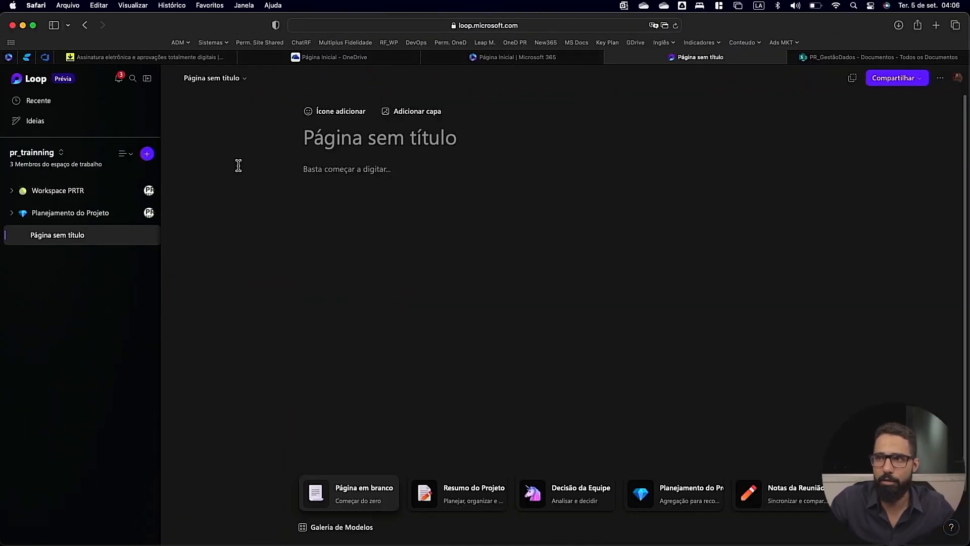
click(469, 501)
Switch to Edge, open the new top-level Resumo do Projeto page and insert a task list below its title.
key(ctrl+Right)
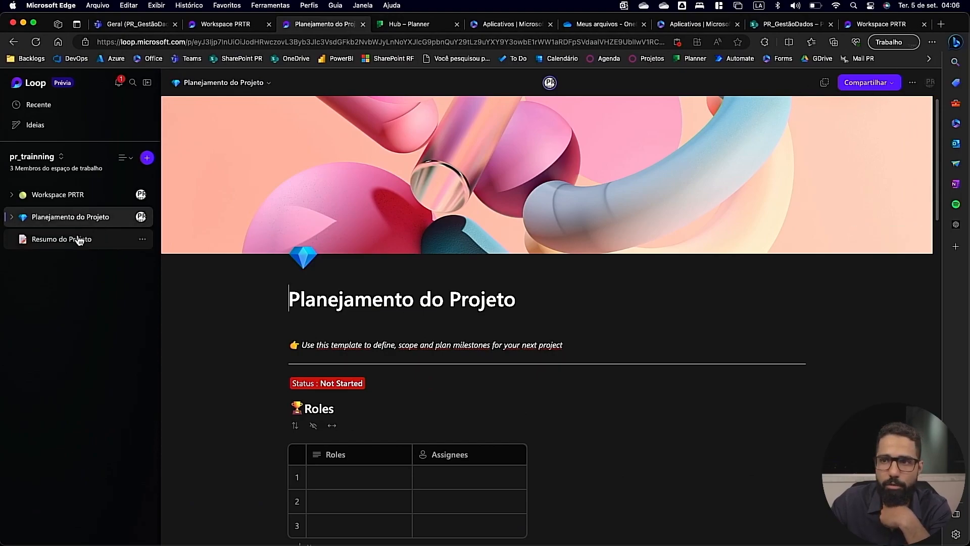
click(76, 246)
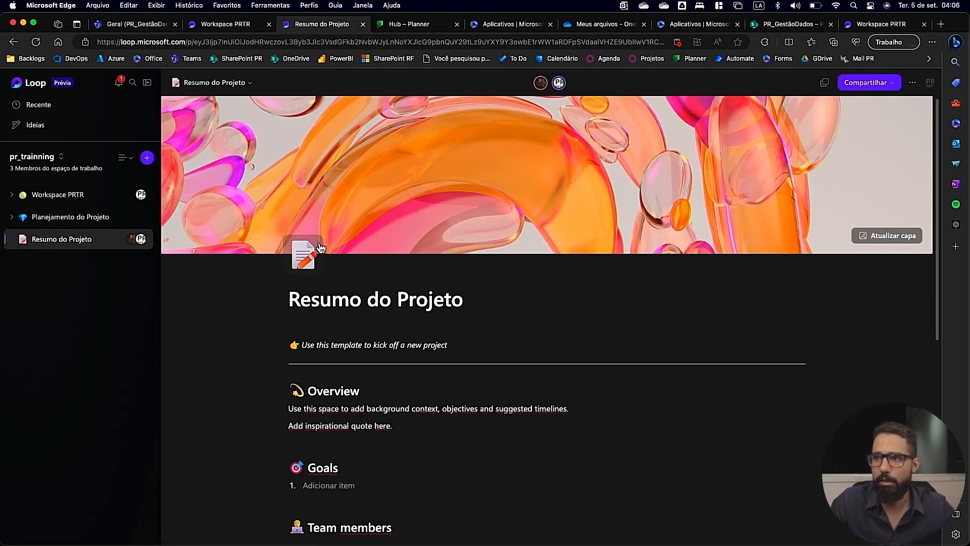
key(Return)
key(Return)
key(Up)
key(Up)
text(/)
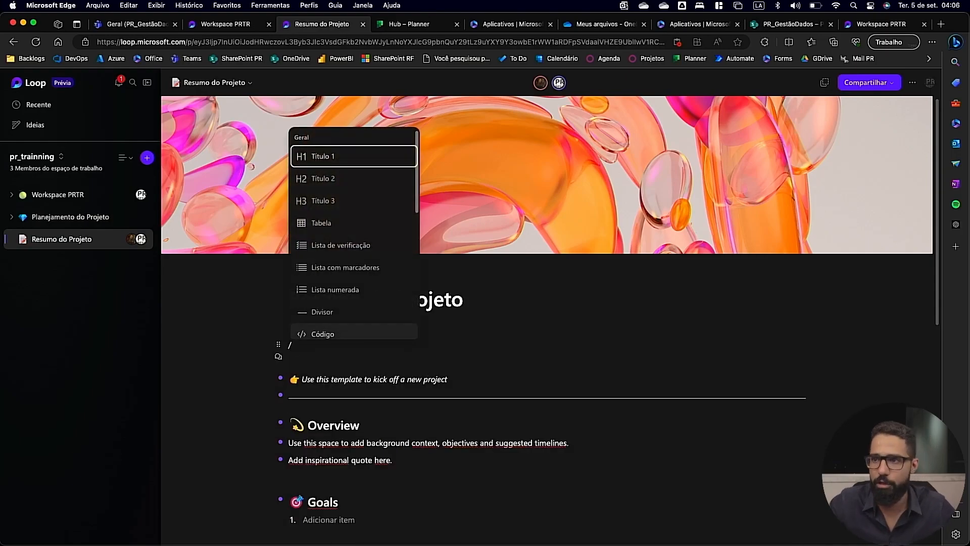
scroll(329, 242, down, 5)
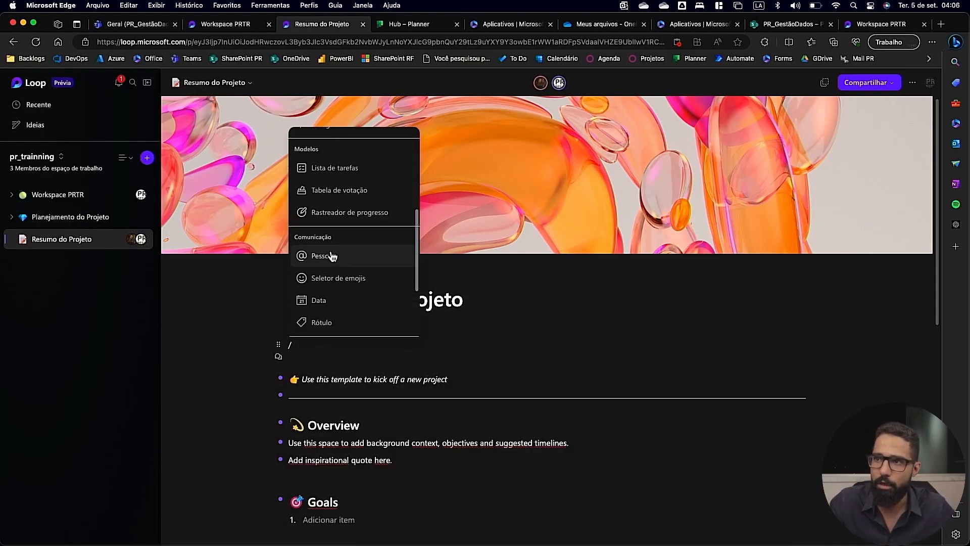
click(345, 173)
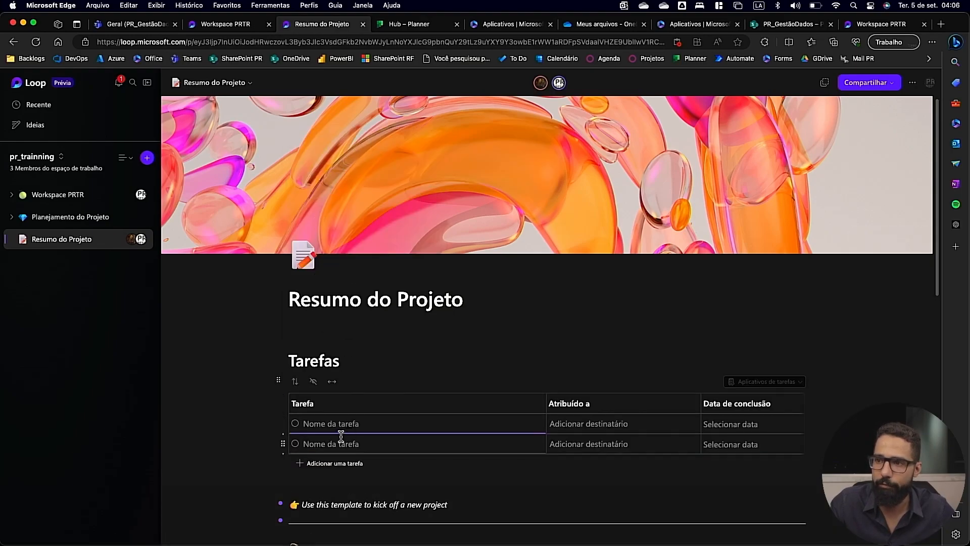
Name the first task "teste" and assign it to the team member by first name.
text(teste)
key(Tab)
text(carlos)
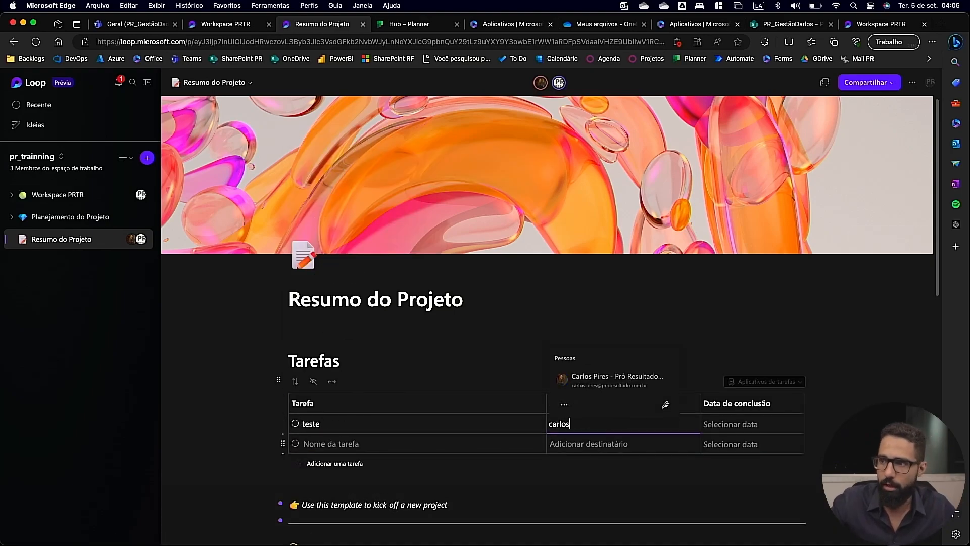
click(626, 380)
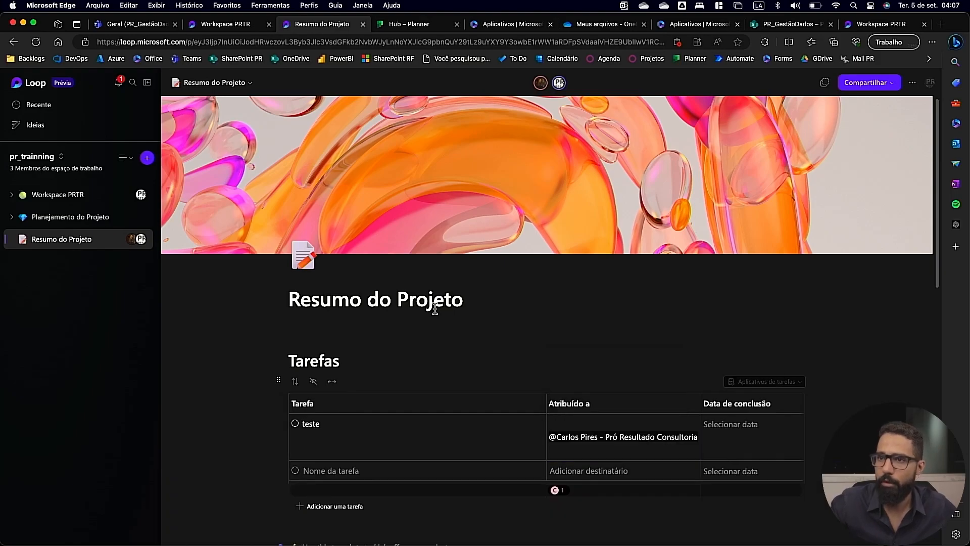
Switch to Safari and set the completion date of the teste task to Wednesday, 20 September.
key(super+Tab)
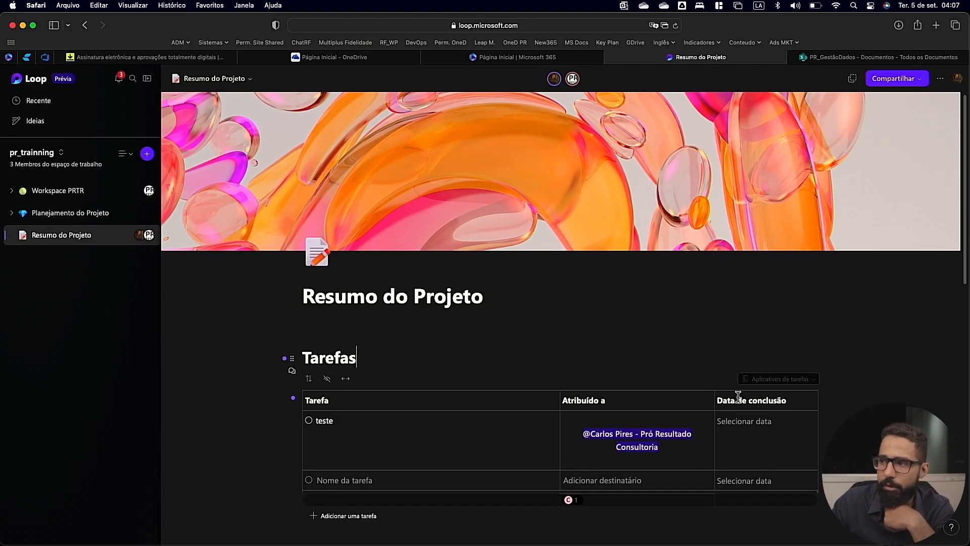
click(744, 423)
click(772, 361)
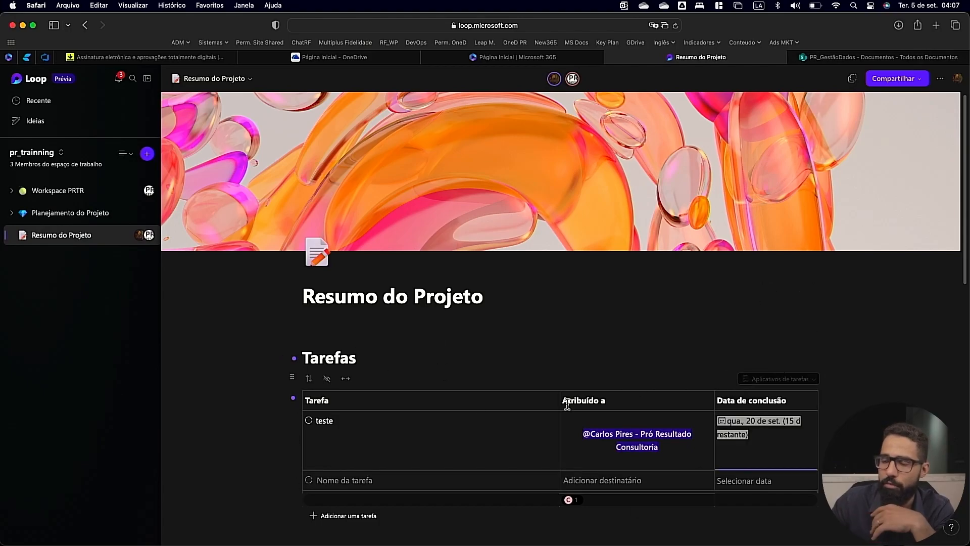
Switch to Edge, view the workspaces on the Loop home page and reopen pr_trainning.
key(ctrl+Right)
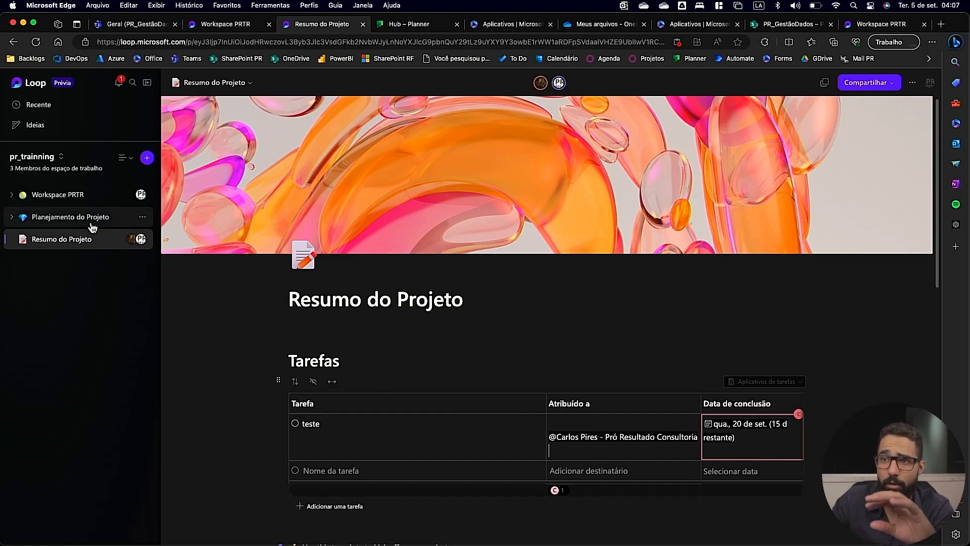
click(36, 83)
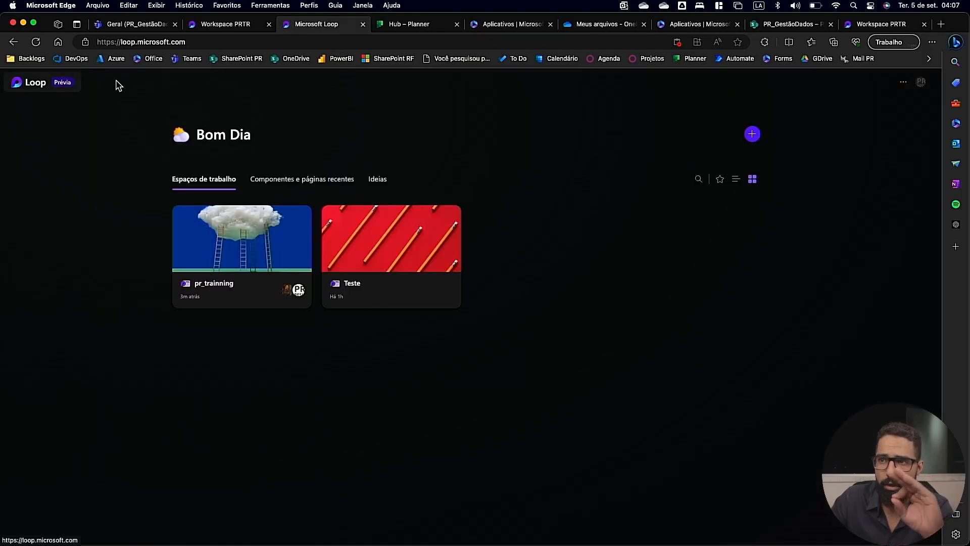
click(208, 258)
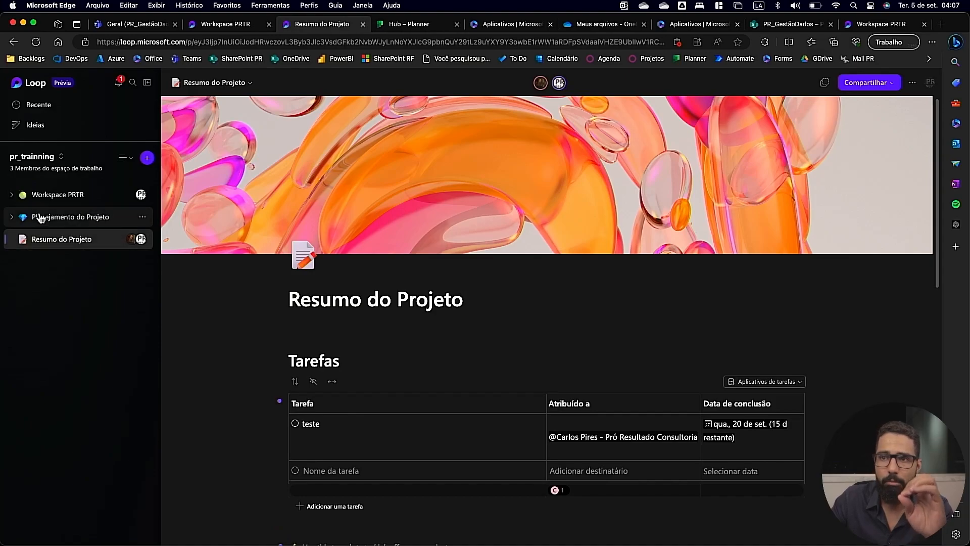
Add the Planejamento do Projeto page to the Teste workspace and reopen that workspace from the Loop home page.
click(15, 219)
click(144, 219)
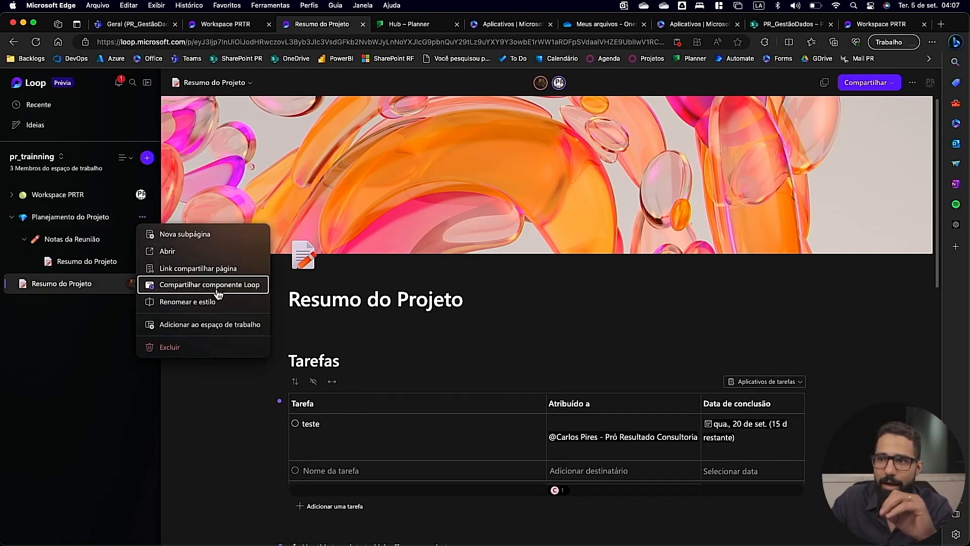
click(204, 326)
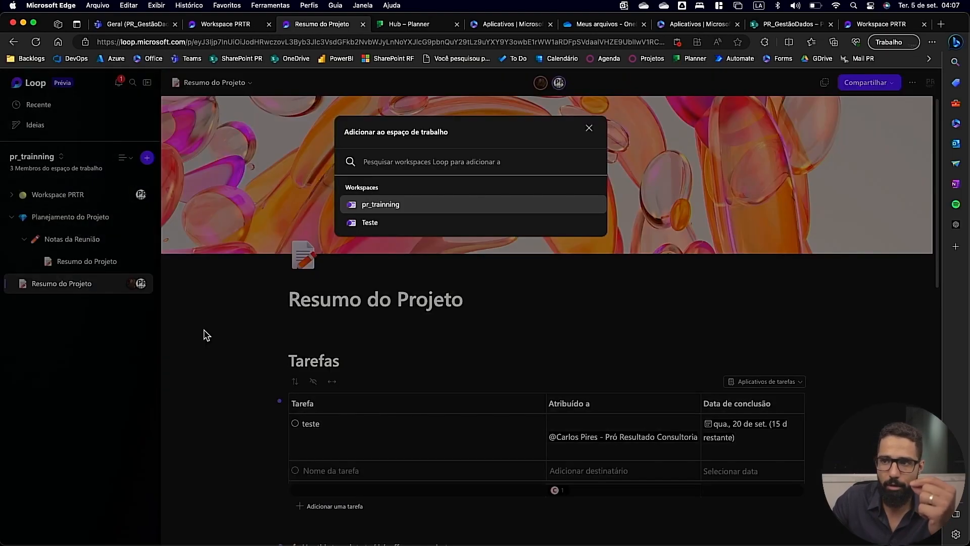
click(387, 227)
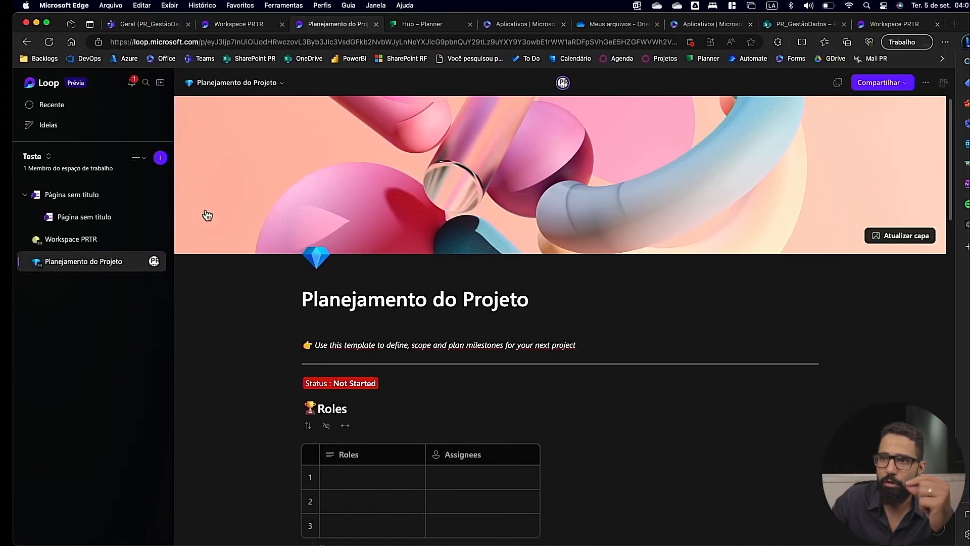
click(54, 87)
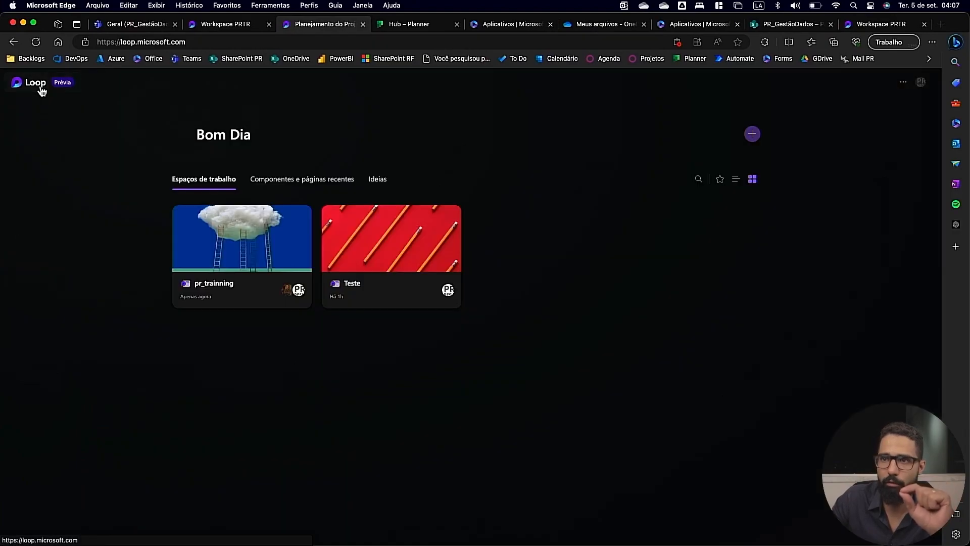
click(394, 244)
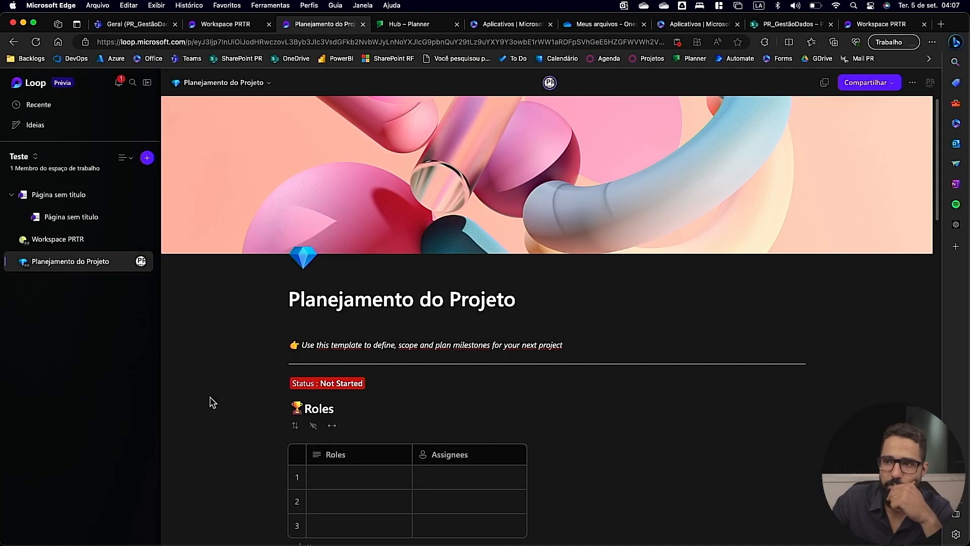
Append "teste alteração" to the title of the Planejamento do Projeto page in the Teste workspace.
text(teste aaltera)
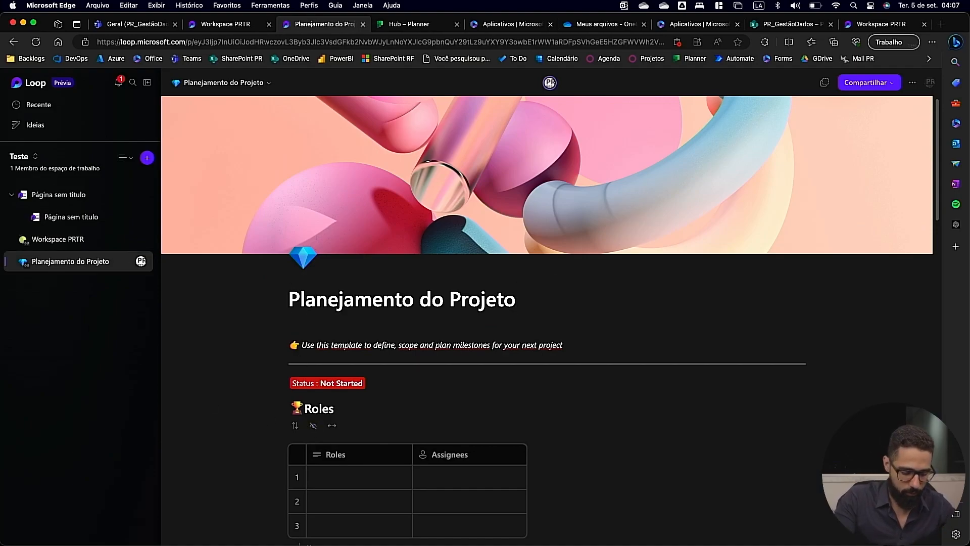
text(ção)
key(alt+Left)
key(Right)
key(BackSpace)
click(624, 338)
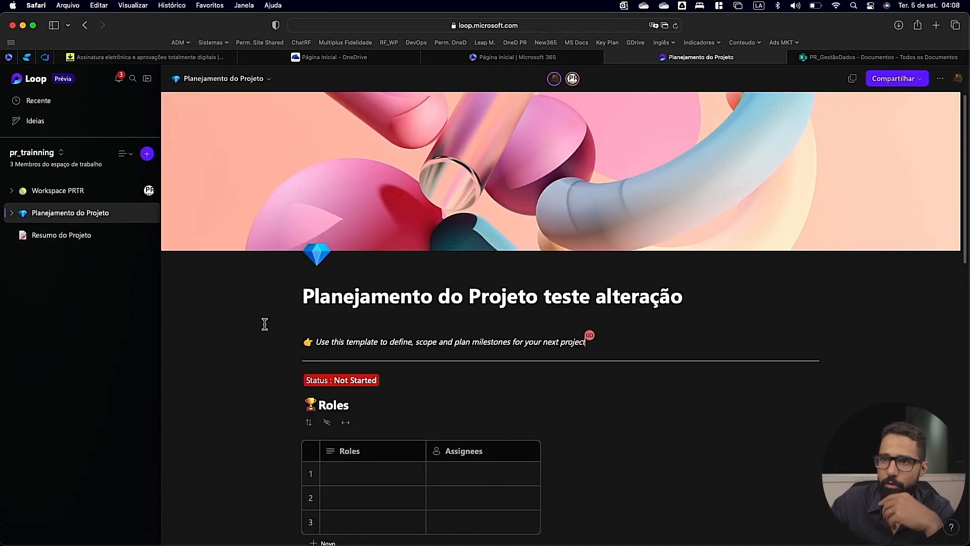
Check the page title change in the pr_trainning workspace in Safari, viewing Workspace PRTR and returning to the Planejamento do Projeto page.
key(ctrl+Right)
key(ctrl+Left)
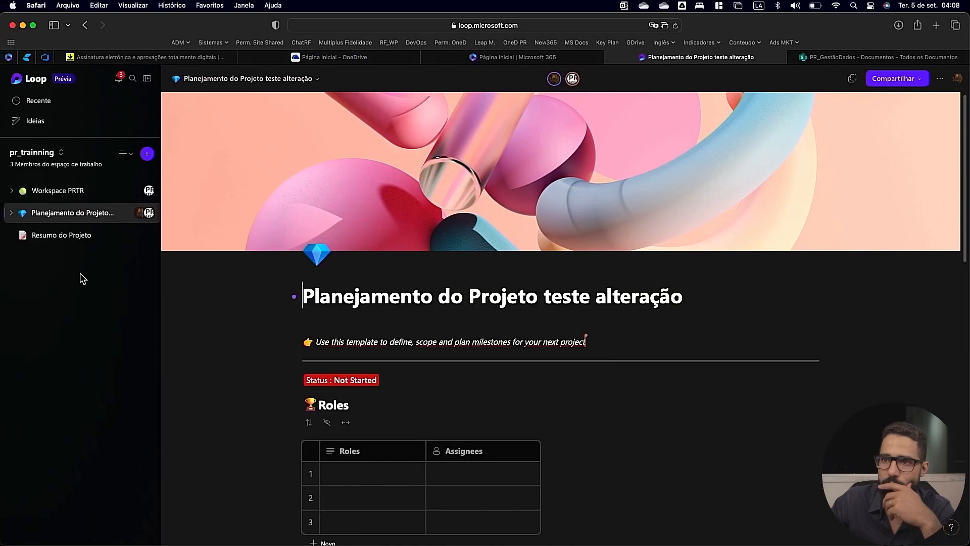
key(super+bracketleft)
click(69, 191)
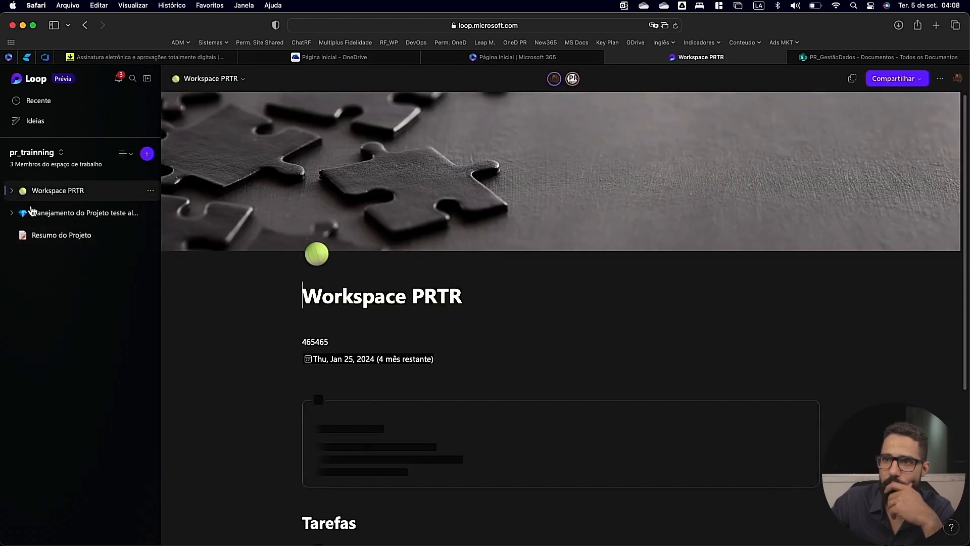
click(101, 223)
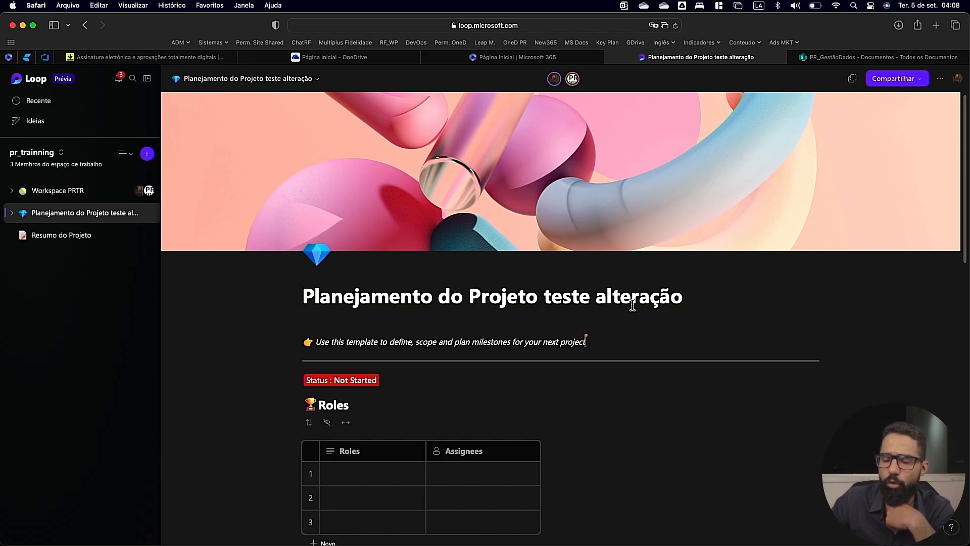
Switch to Edge and add a subpage under Planejamento do Projeto with the Resumo do Projeto template, titled "sub teste".
key(super+Tab)
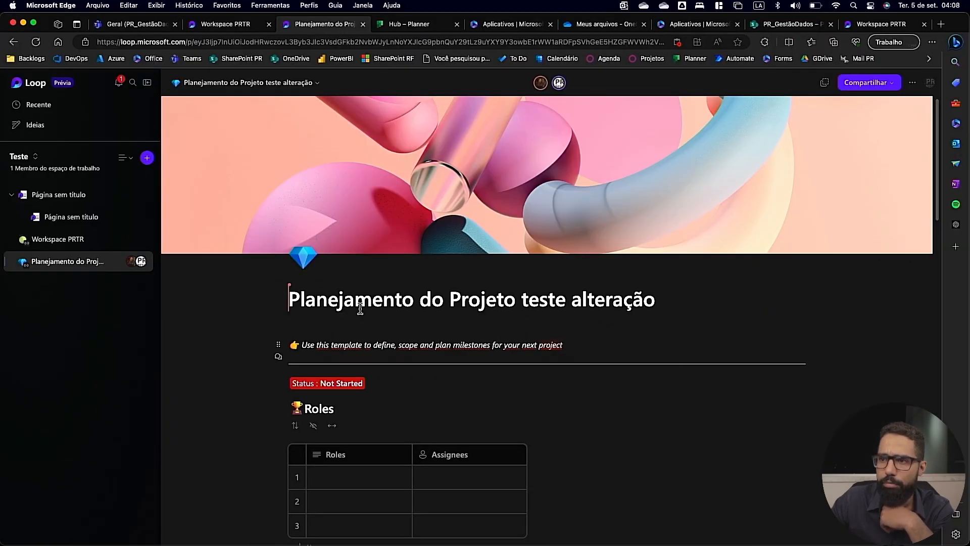
mouse_move(120, 266)
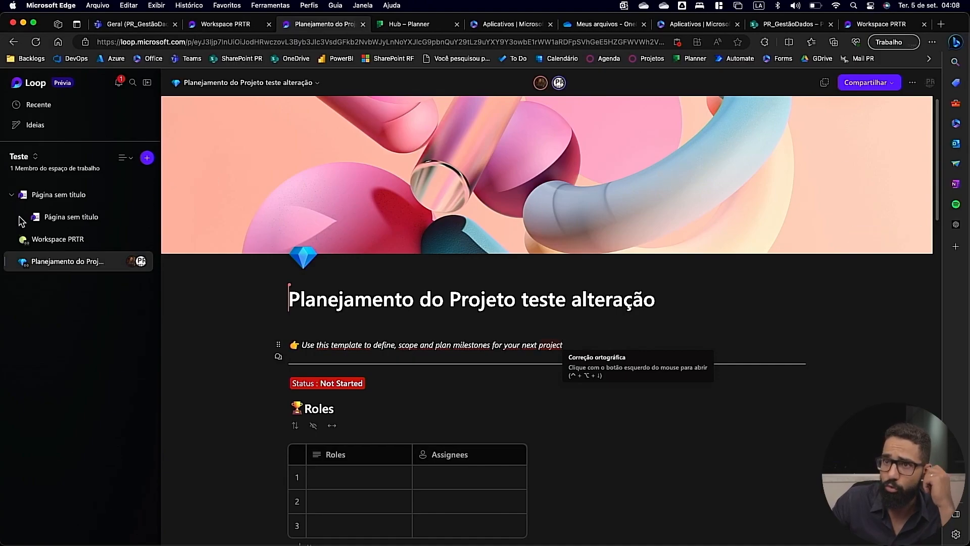
click(117, 261)
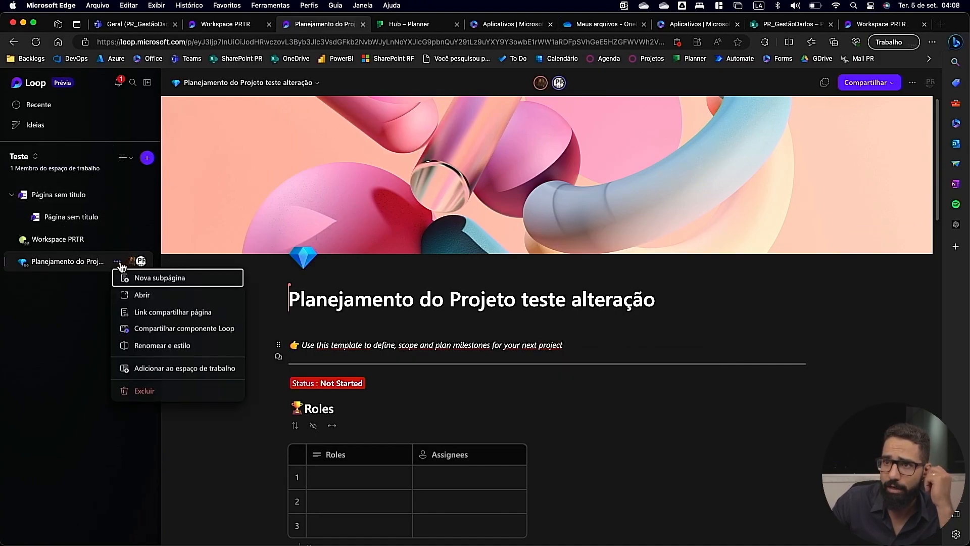
click(144, 283)
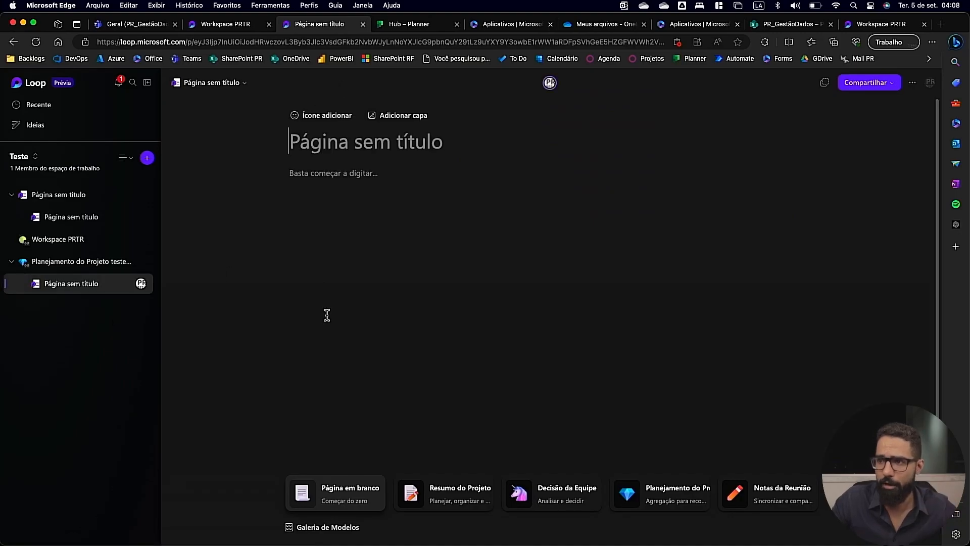
click(359, 182)
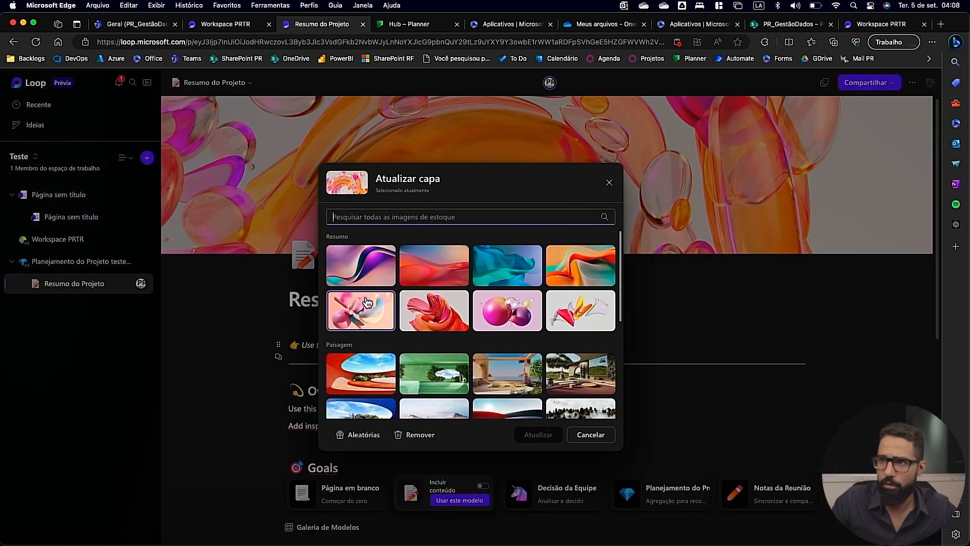
click(273, 300)
text(sub teste)
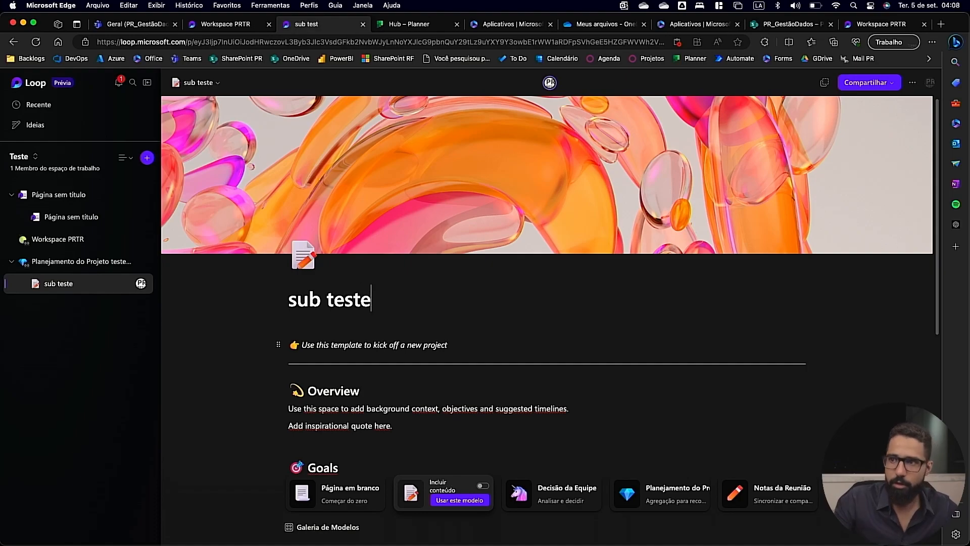
click(458, 334)
Compare the subpages of Planejamento do Projeto between Safari and Edge, expanding Notas da Reunião and viewing the options of sub teste.
key(ctrl+Left)
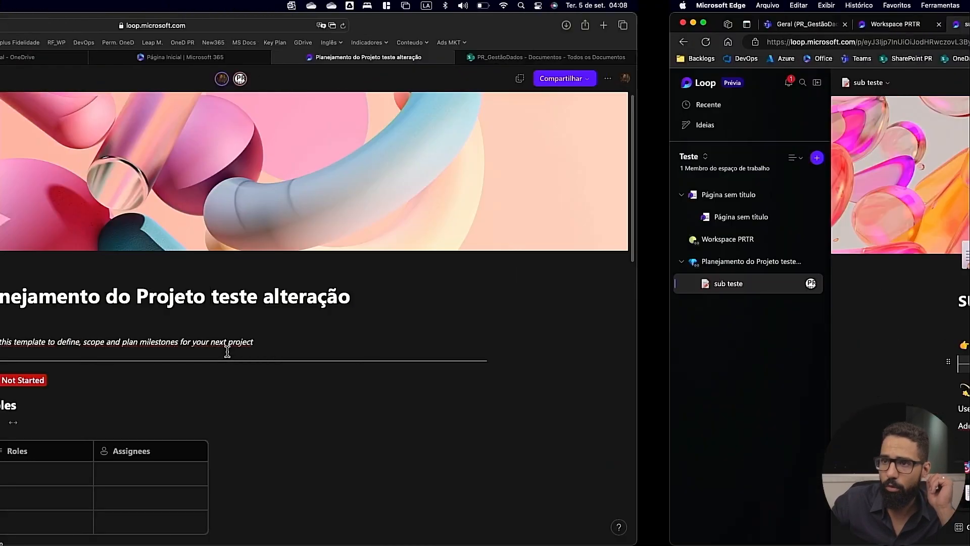
click(11, 213)
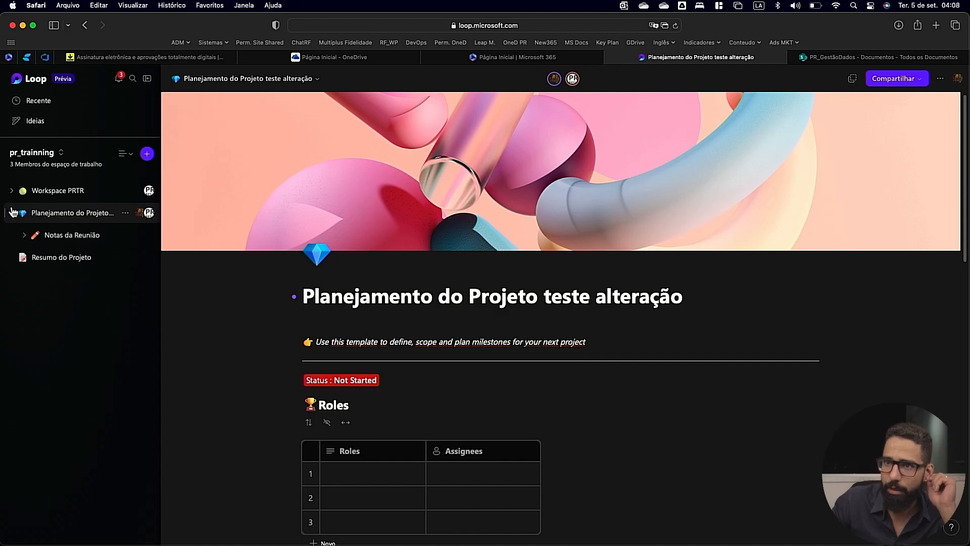
click(24, 235)
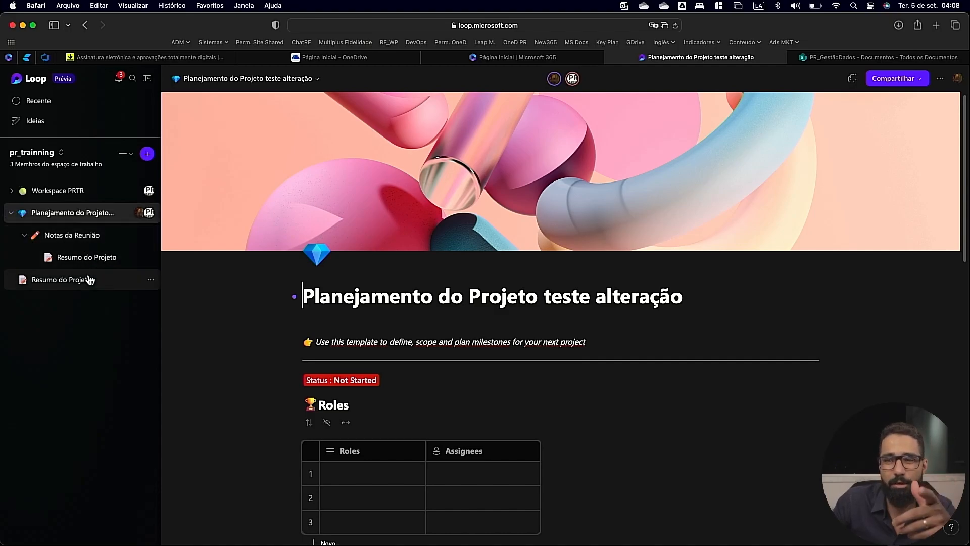
key(ctrl+Right)
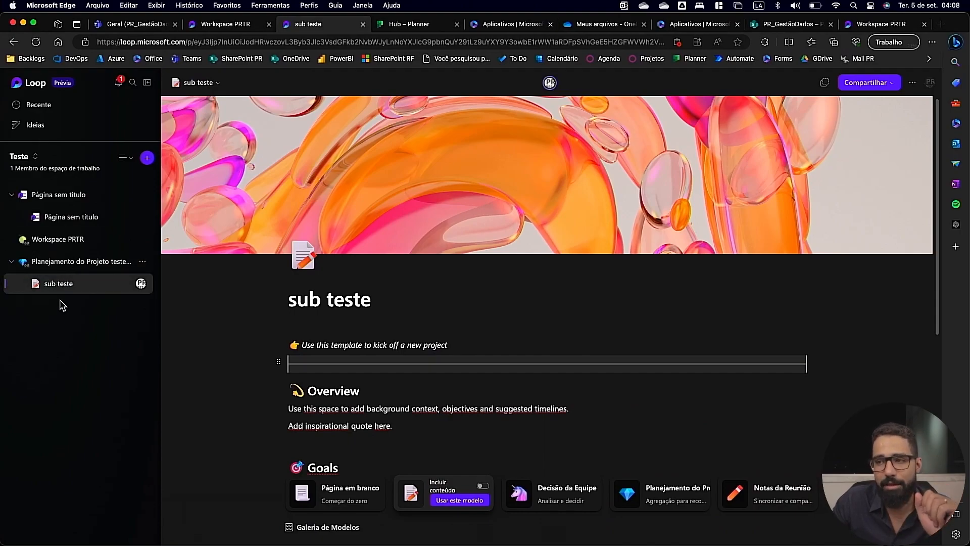
key(ctrl+Left)
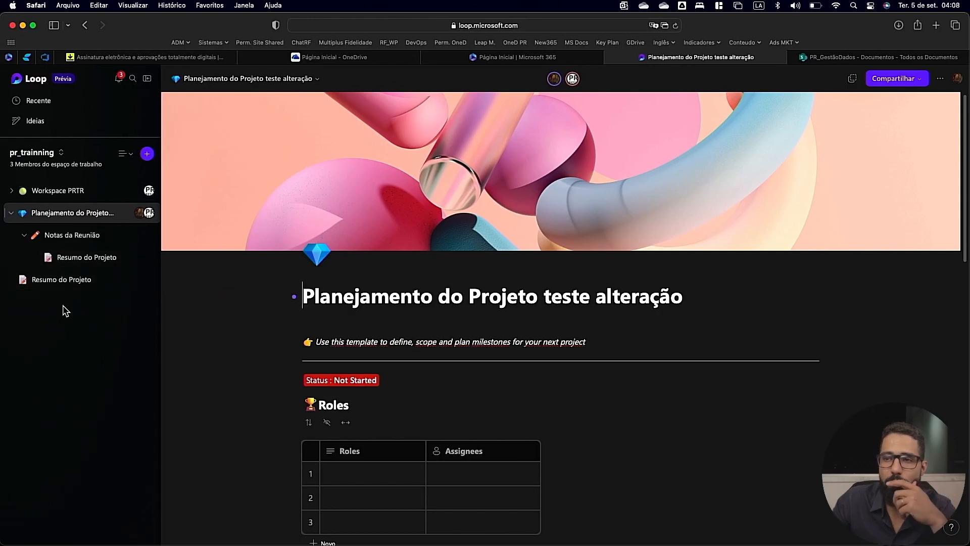
key(ctrl+Right)
click(126, 286)
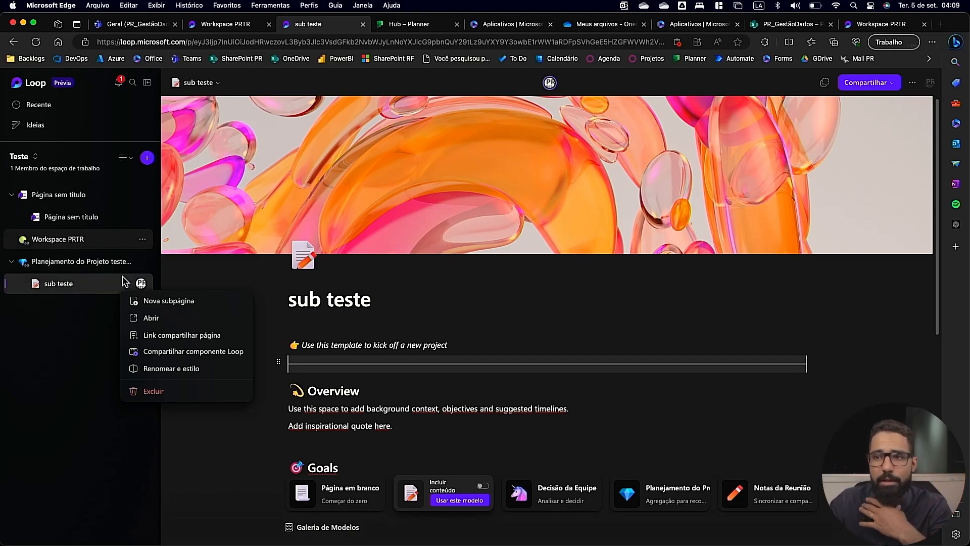
Switch to Safari, view the available workspaces on the Loop home page and reopen pr_trainning with its nested subpages expanded.
key(ctrl+Left)
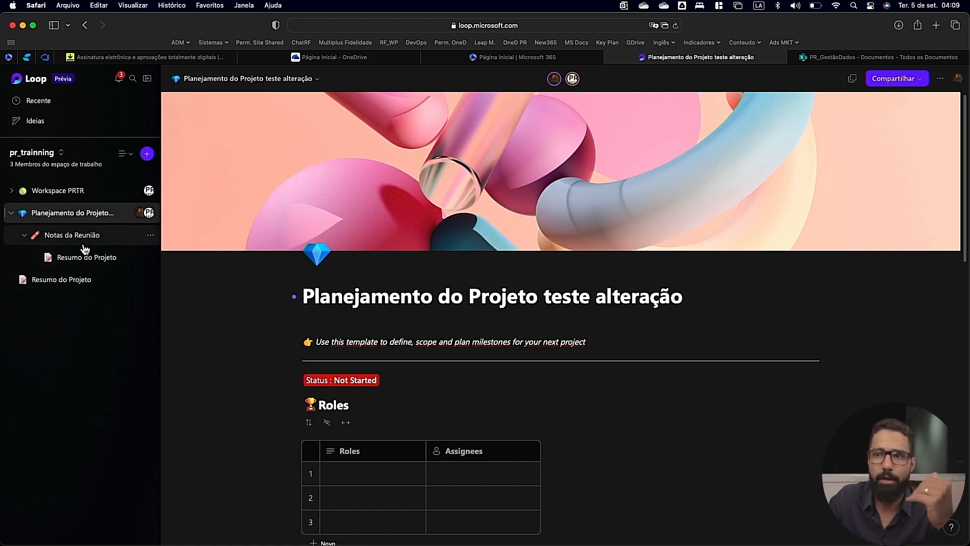
click(33, 154)
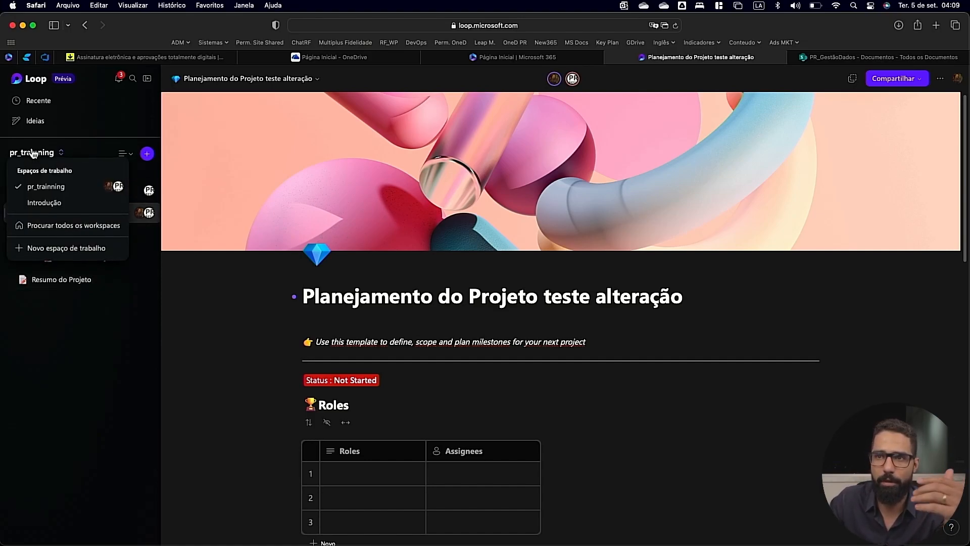
click(31, 79)
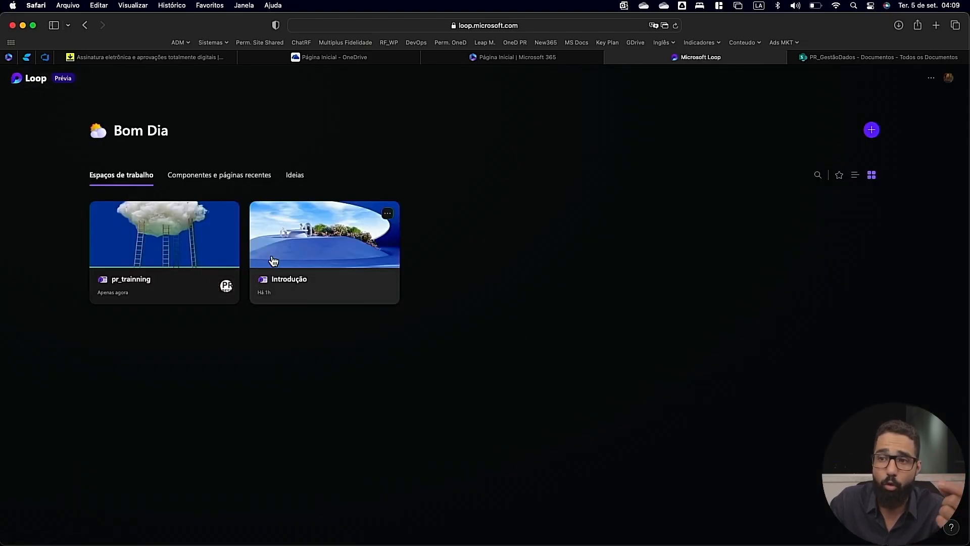
click(183, 257)
click(25, 235)
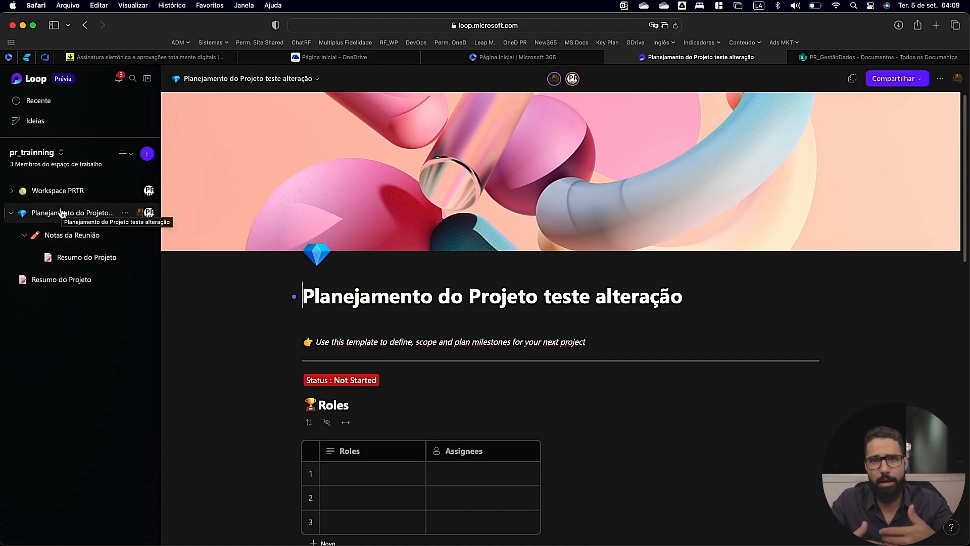
Examine the components that can be inserted on a new line below the page title, from headings to Jira and Trello, without inserting any.
scroll(228, 350, down, 5)
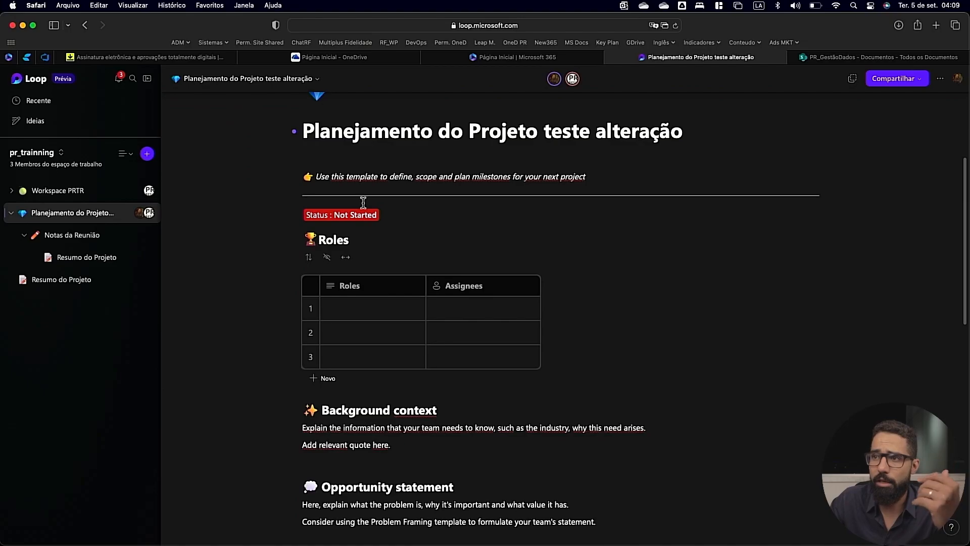
scroll(318, 157, up, 3)
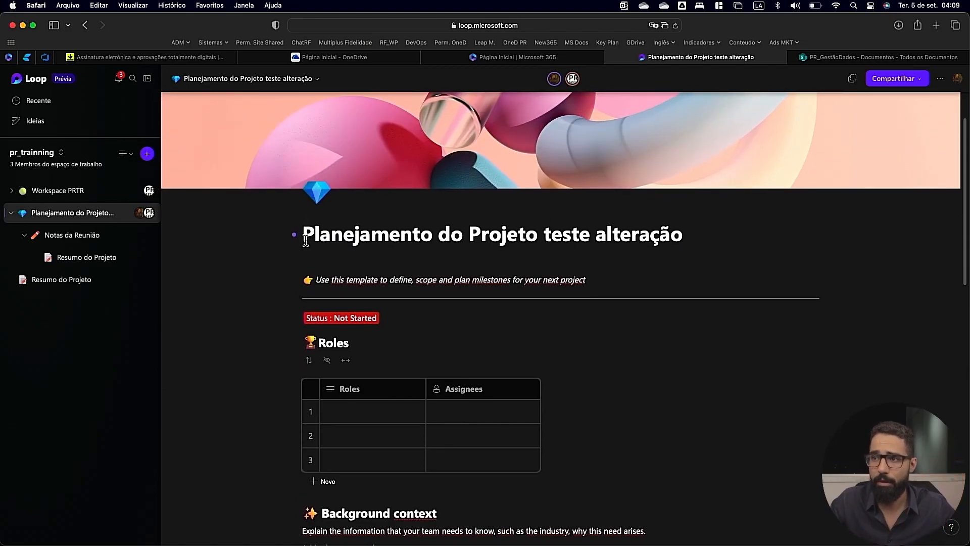
click(307, 262)
text(/)
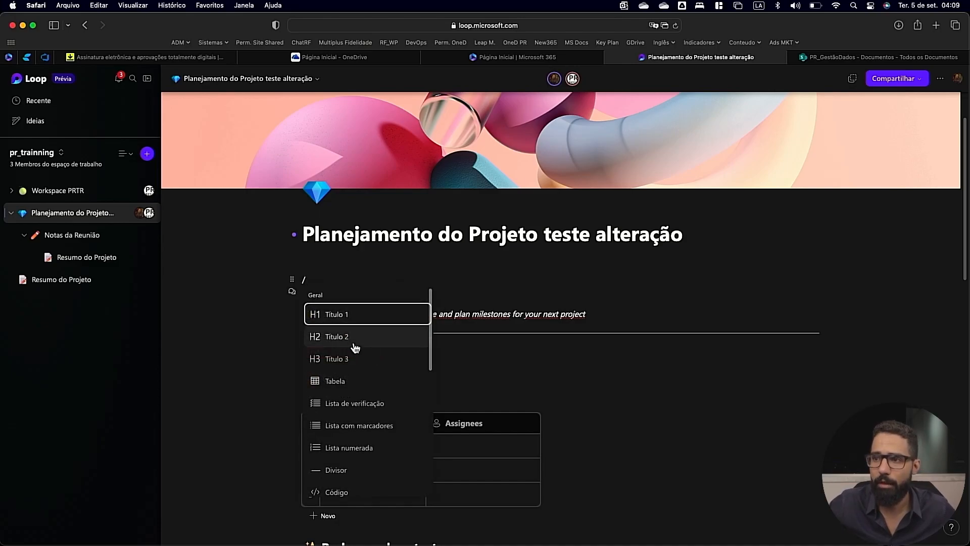
scroll(355, 347, down, 2)
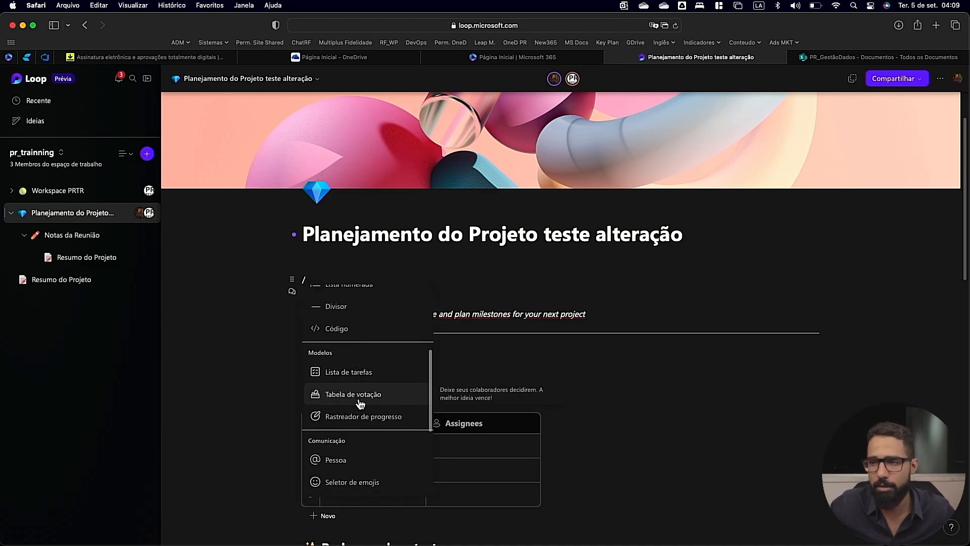
scroll(356, 397, down, 4)
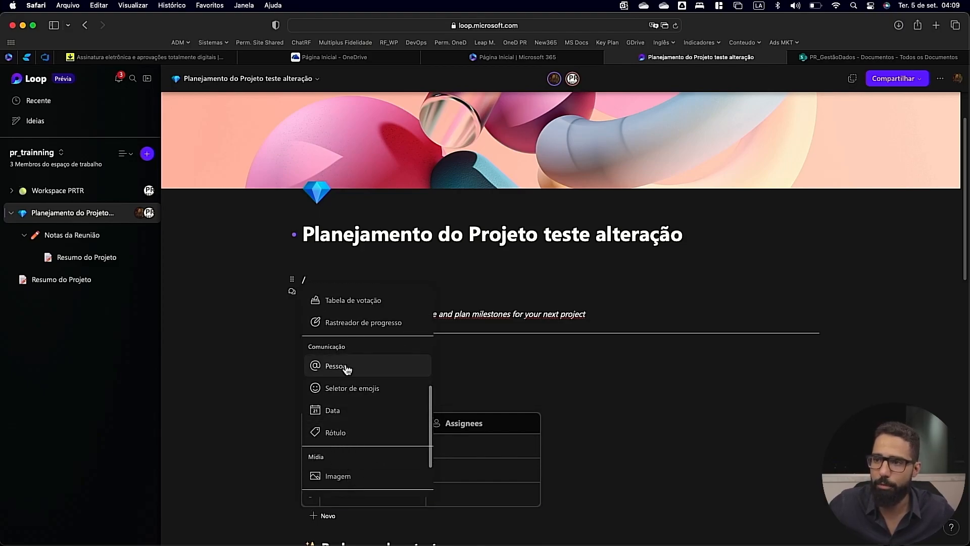
scroll(362, 445, down, 2)
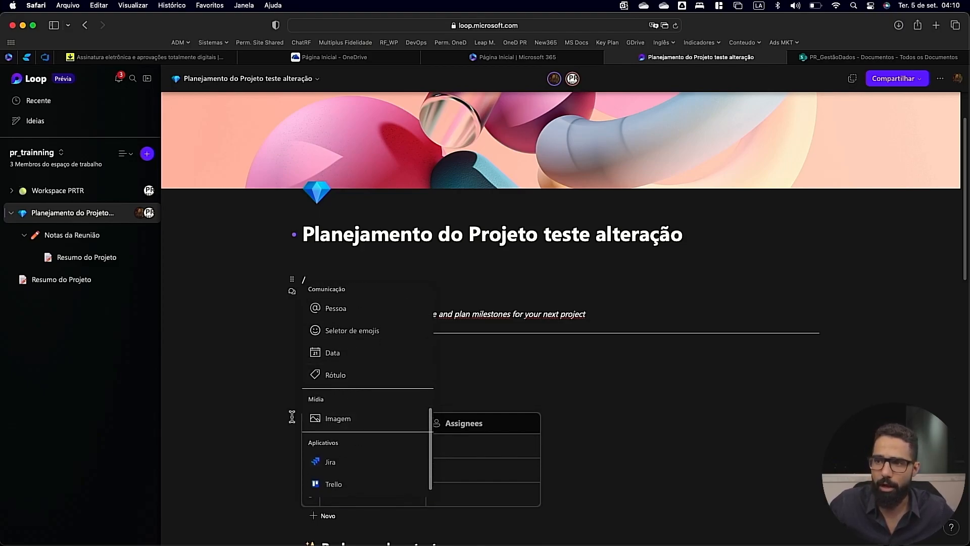
scroll(346, 425, up, 8)
scroll(347, 426, down, 9)
scroll(345, 461, up, 1)
mouse_move(348, 477)
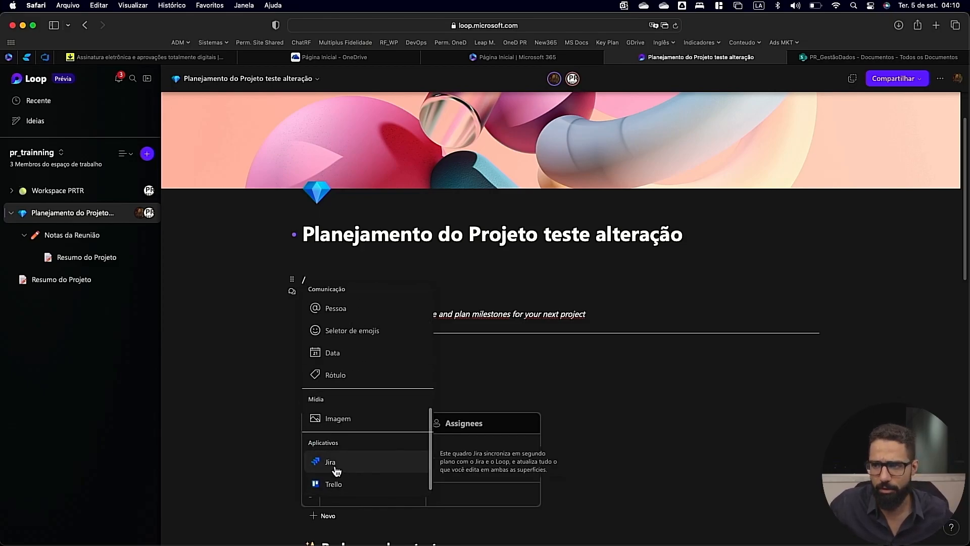
scroll(369, 426, up, 6)
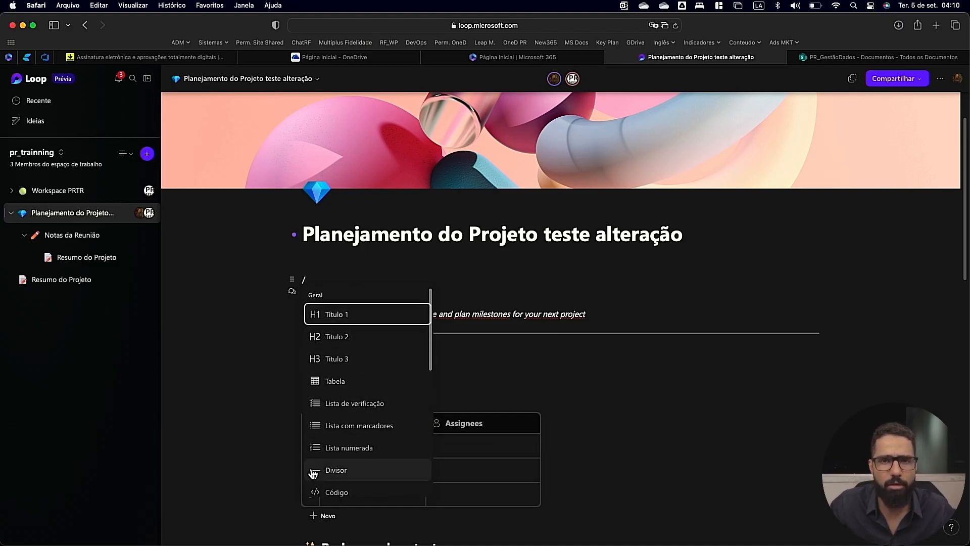
key(BackSpace)
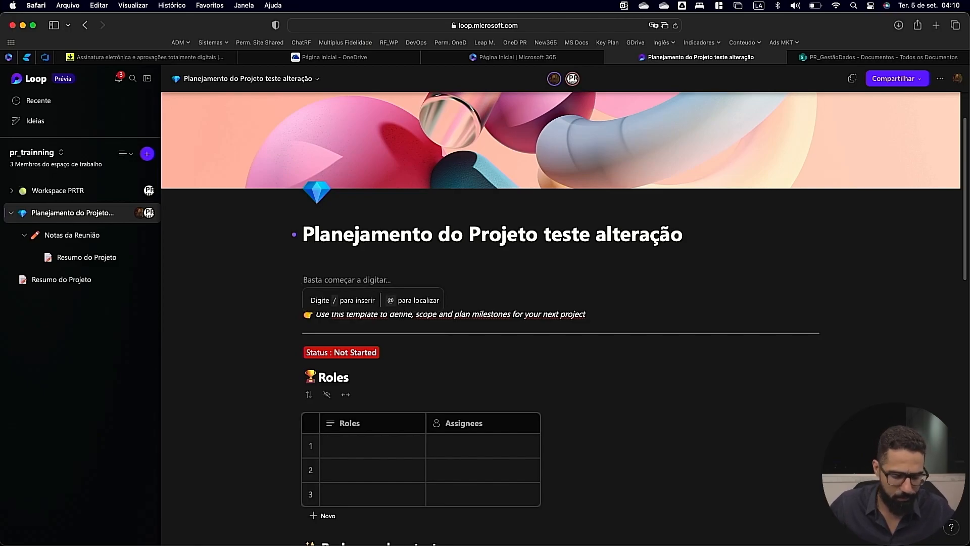
Search the linkable items for "pasta", insert the Pasta1 Excel file below the page title and place the cursor above its card.
text(@)
scroll(374, 363, down, 2)
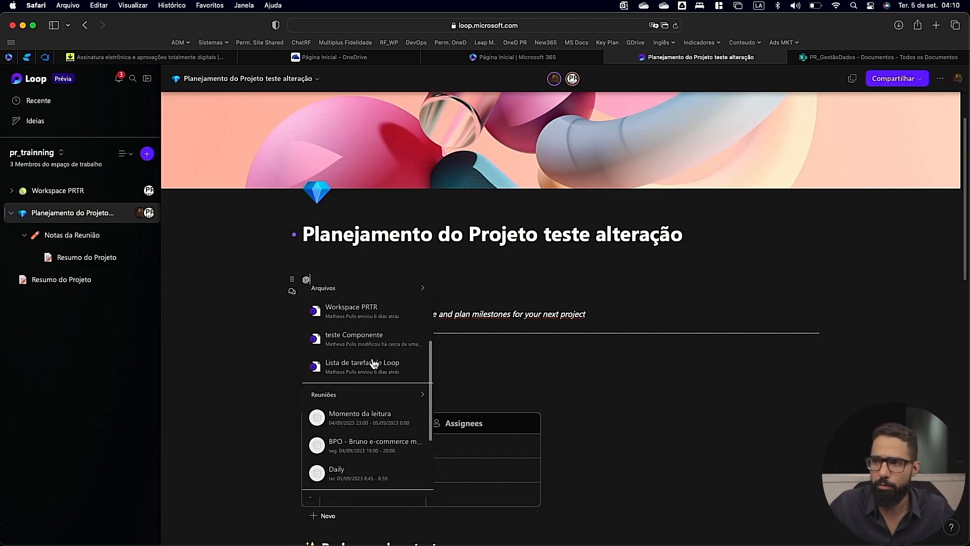
text(p)
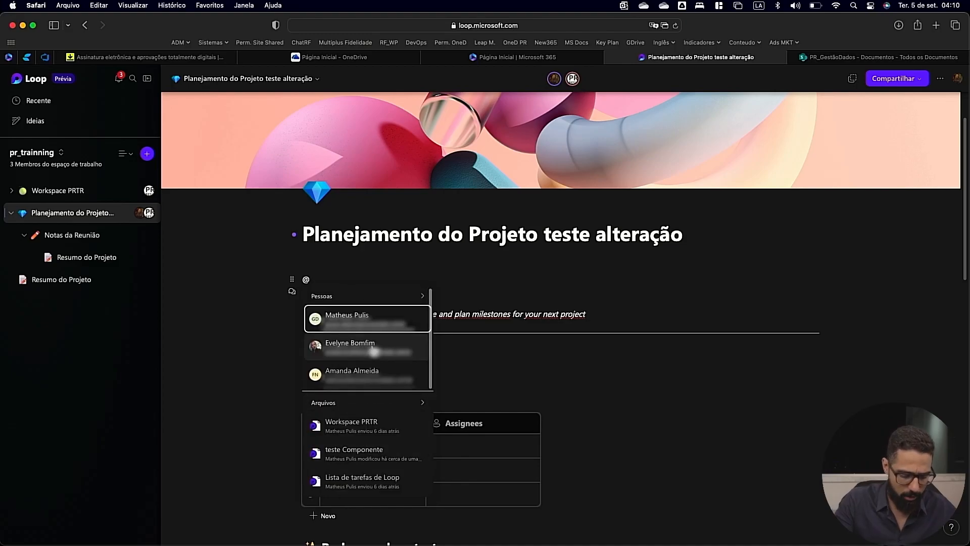
text(asta)
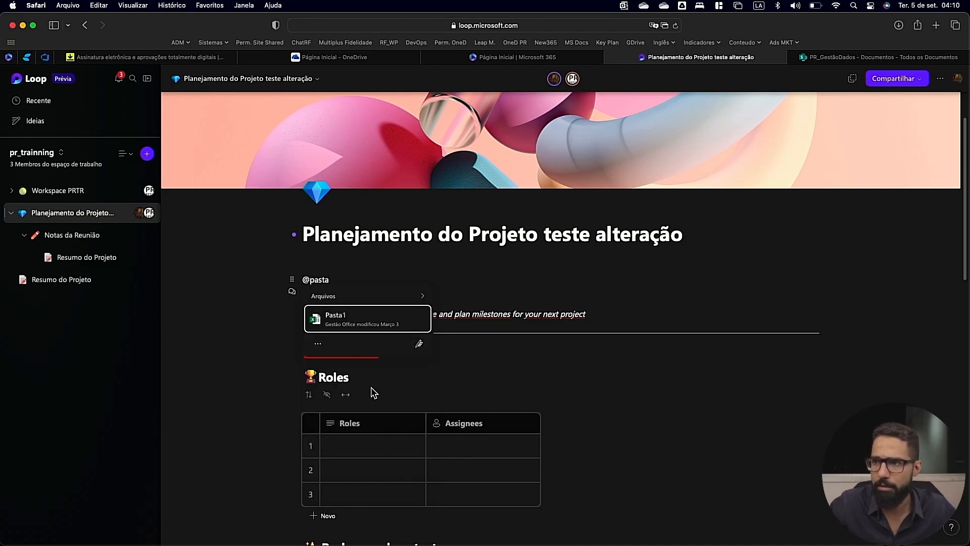
click(373, 323)
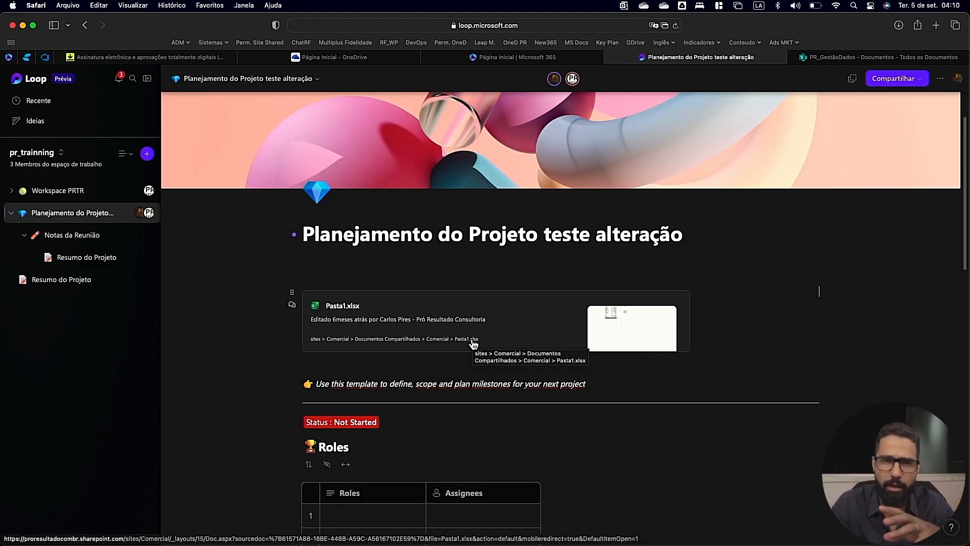
click(328, 267)
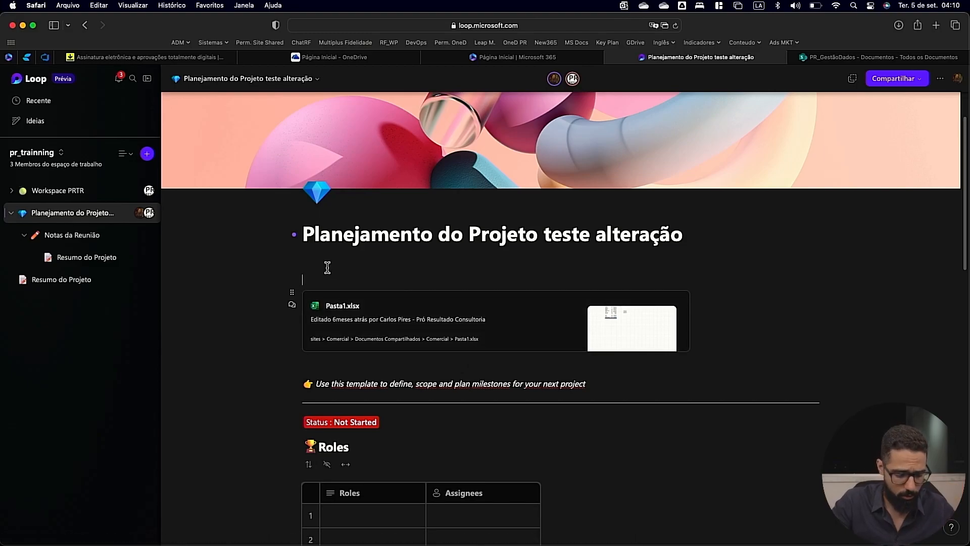
Insert a Lista de tarefas component above the Pasta1 card and enter a test name for its first task.
text(/)
scroll(358, 393, down, 5)
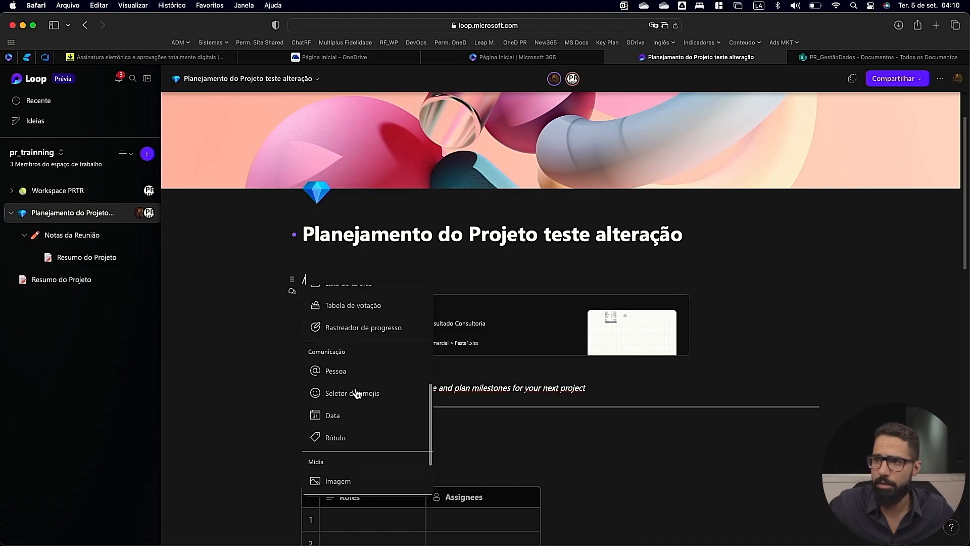
scroll(362, 353, up, 2)
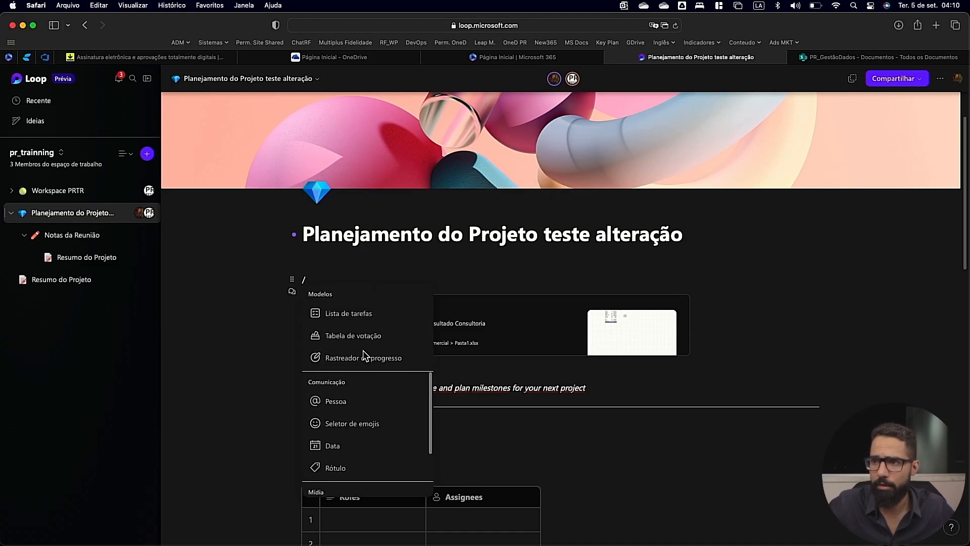
click(361, 319)
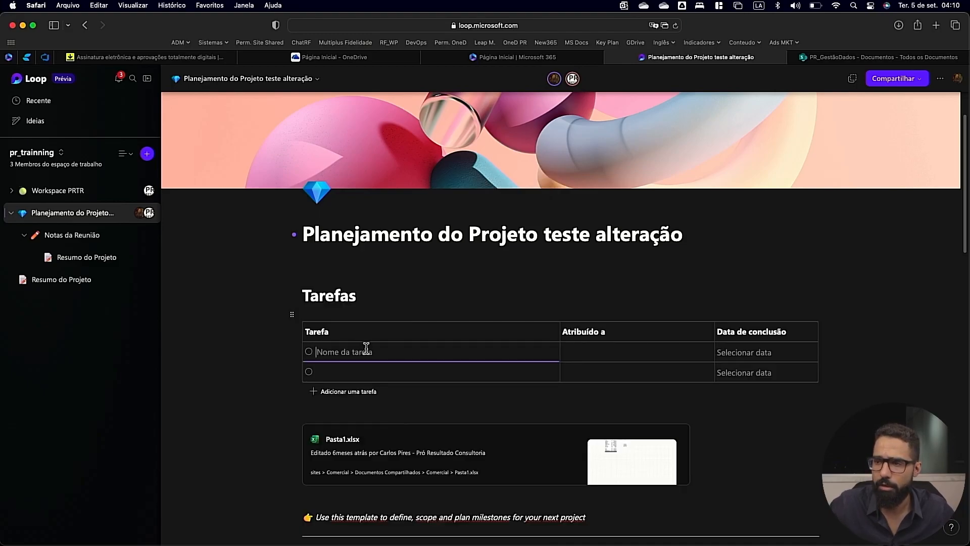
text(cxarlos)
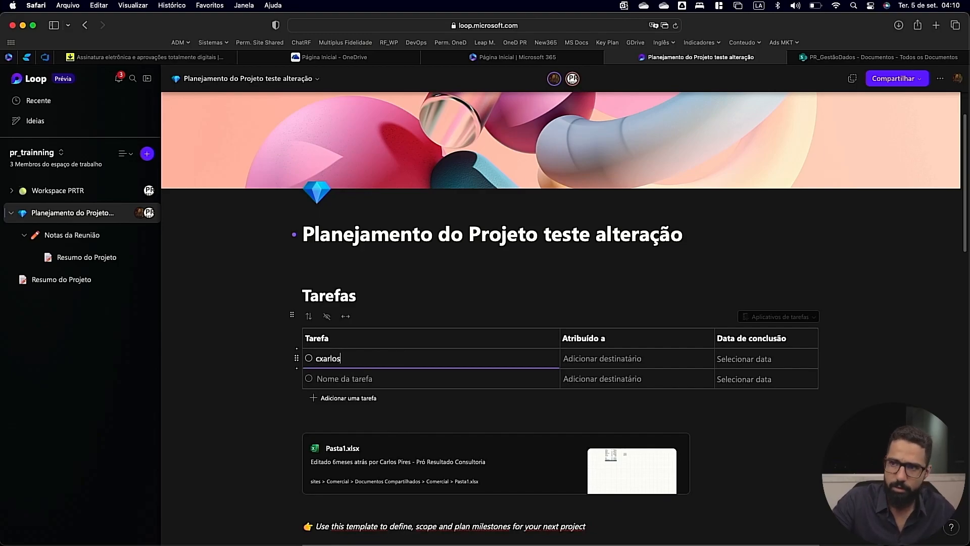
key(Tab)
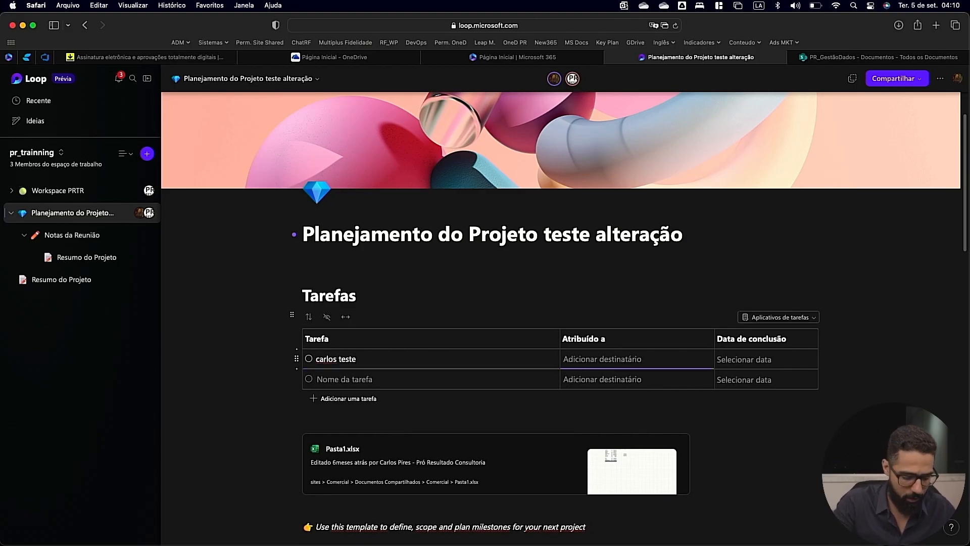
Assign the first task in the Tarefas table to a colleague and set its completion date to 20 September.
text(car)
key(BackSpace)
text(matr)
key(BackSpace)
text(h)
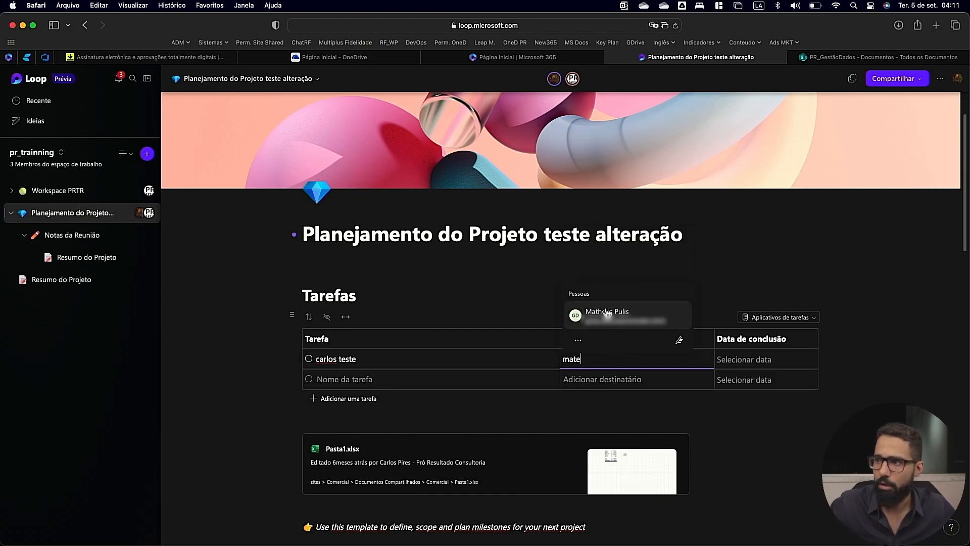
click(607, 313)
click(740, 361)
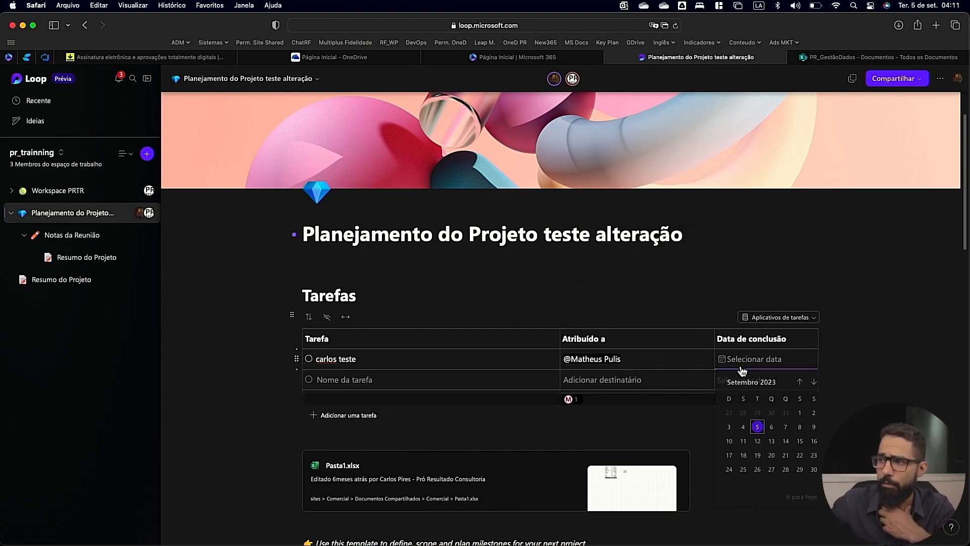
click(768, 457)
click(208, 397)
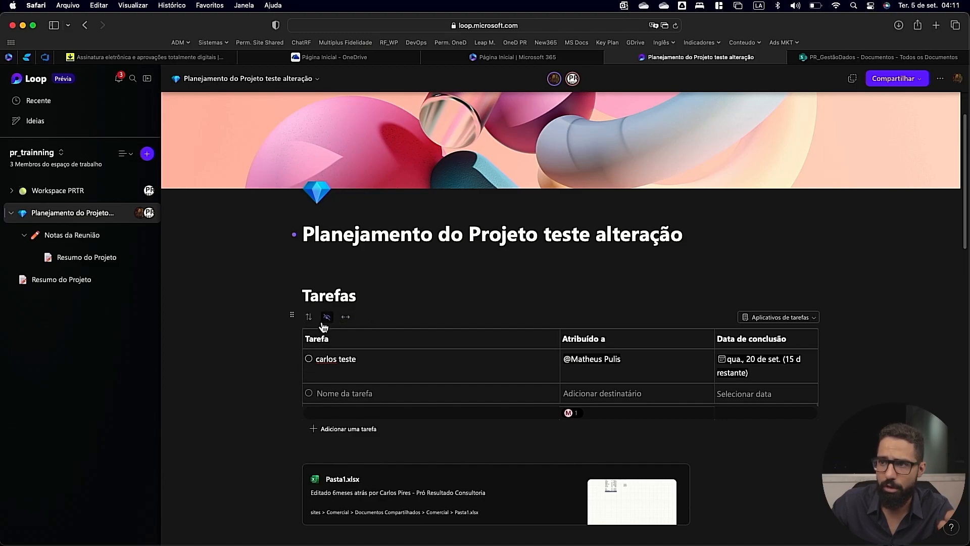
Convert the Tarefas table into a Loop component and copy its sharing link.
click(293, 316)
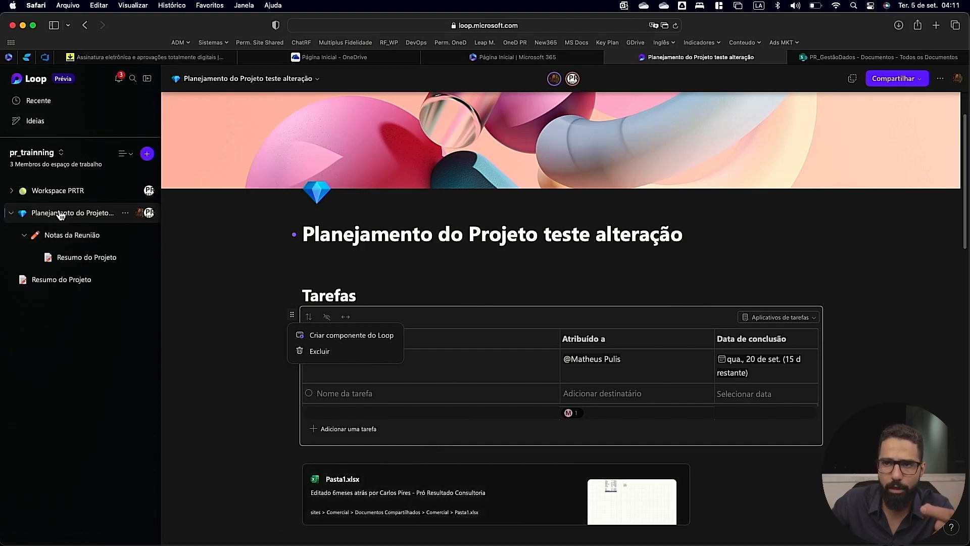
click(125, 213)
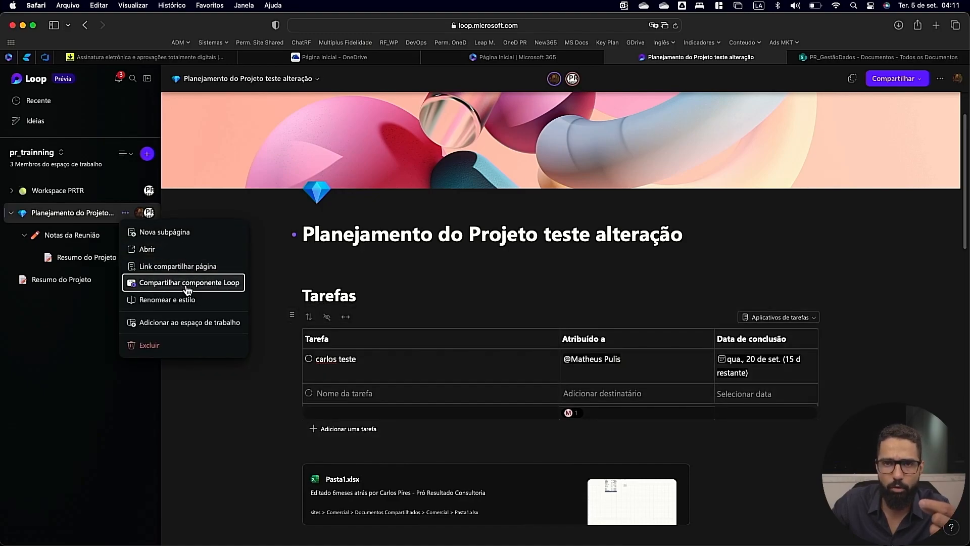
click(293, 316)
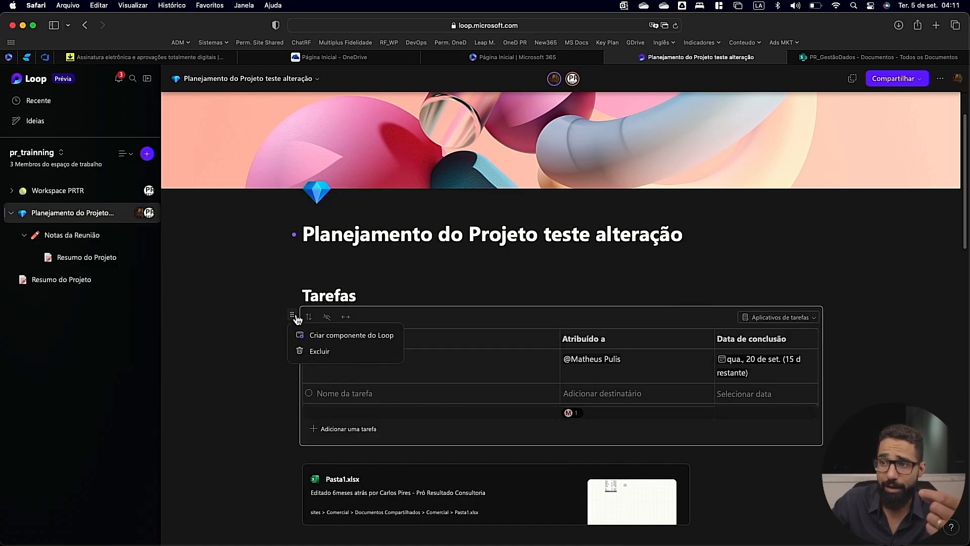
click(333, 336)
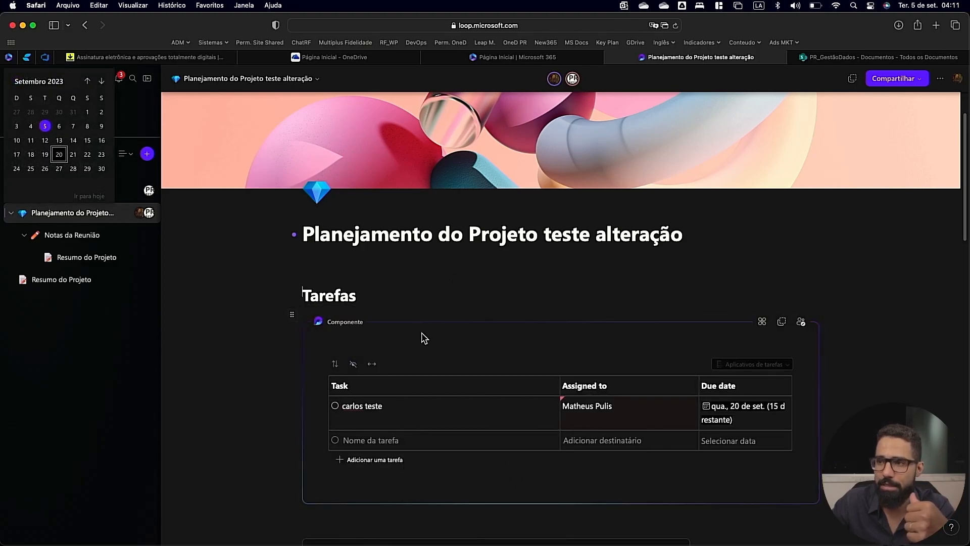
click(782, 324)
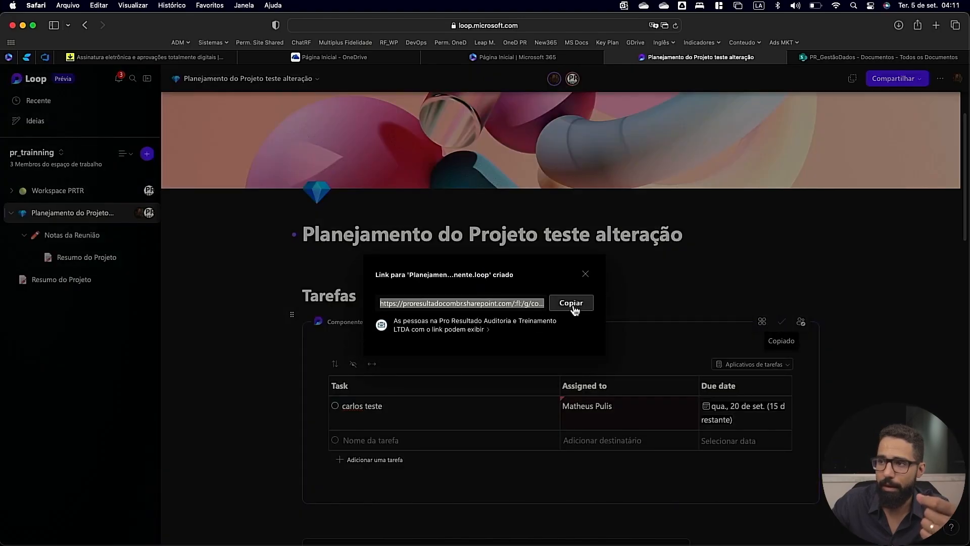
click(575, 308)
Switch to Microsoft Teams and send the copied task list component in the Marketing Conteúdo chat.
key(ctrl+Right)
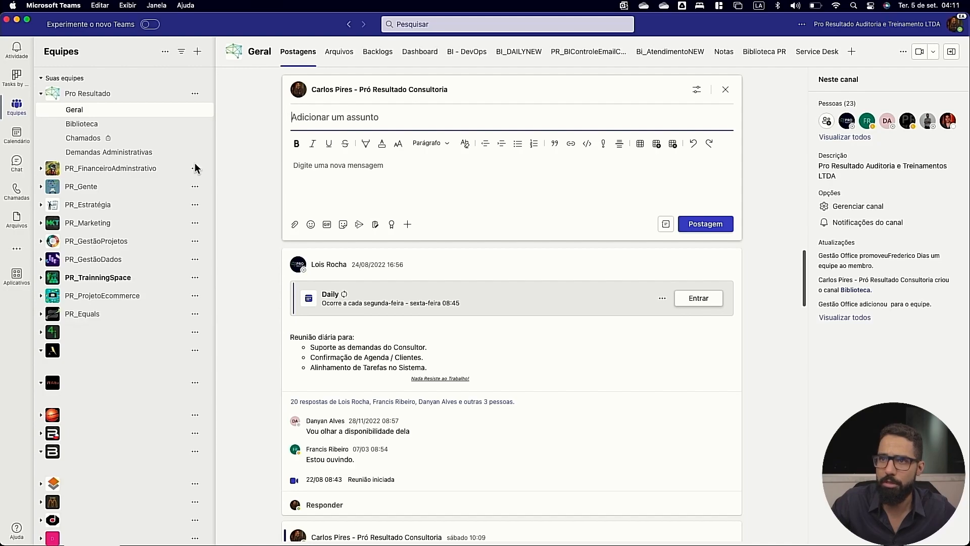
click(19, 161)
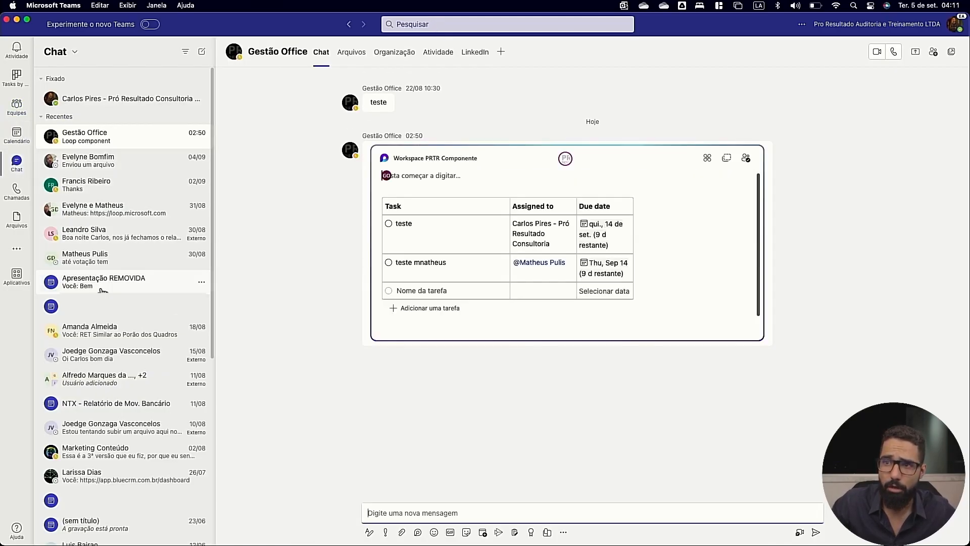
scroll(123, 389, down, 7)
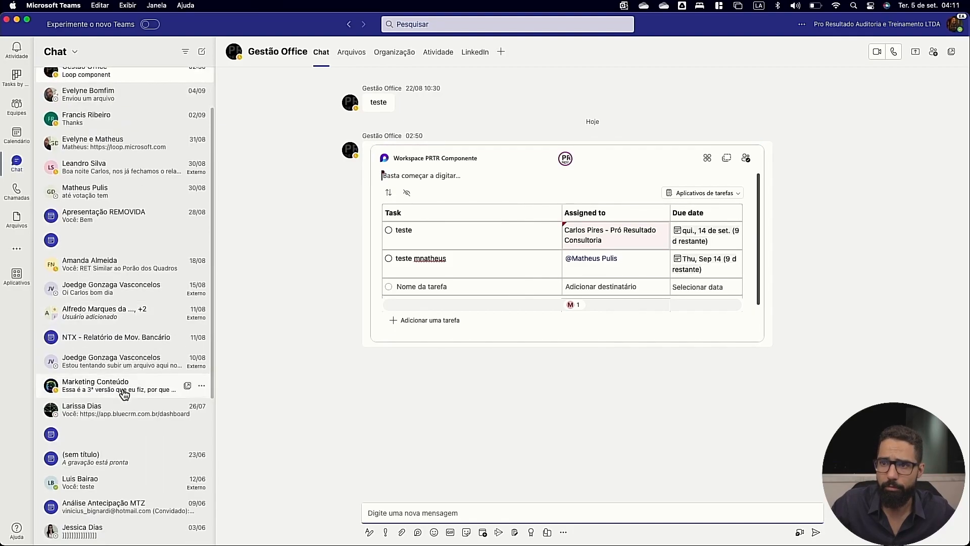
click(126, 278)
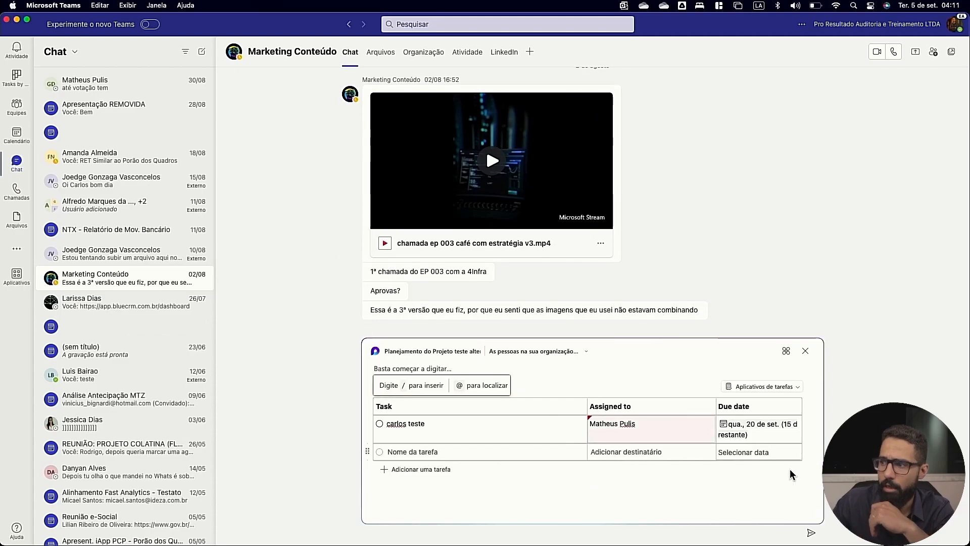
click(807, 536)
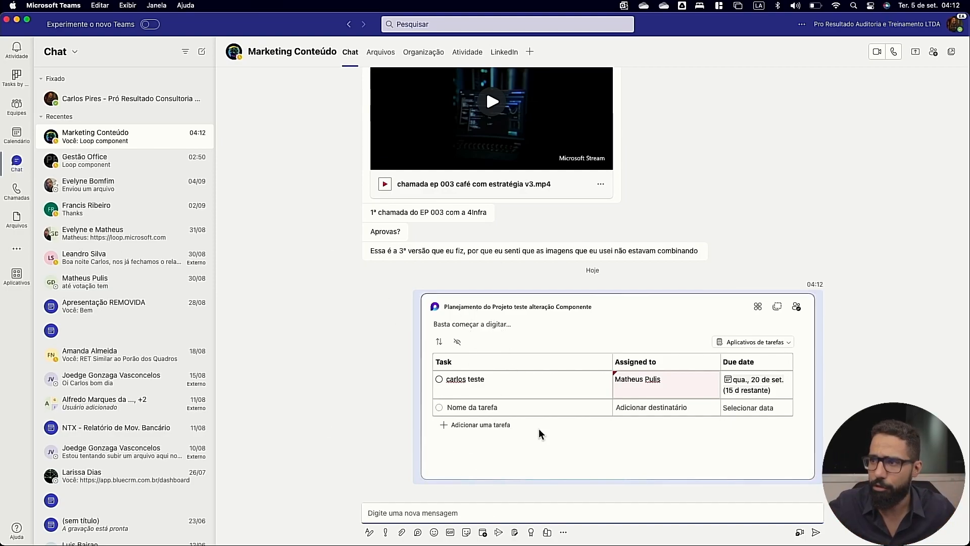
Add a Rastreador de Progresso Loop component to the chat, with "teste" as the first work area and the suggested person as owner.
click(419, 534)
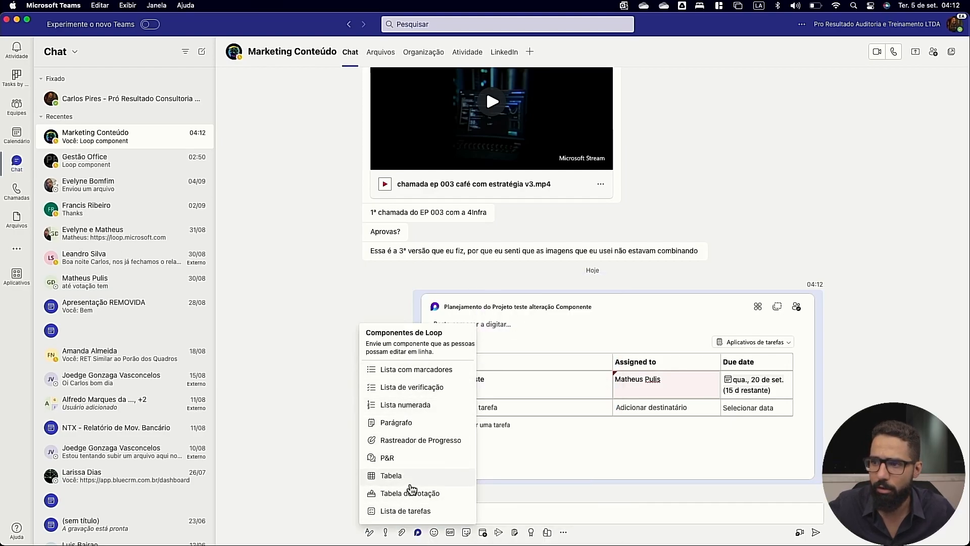
mouse_move(413, 500)
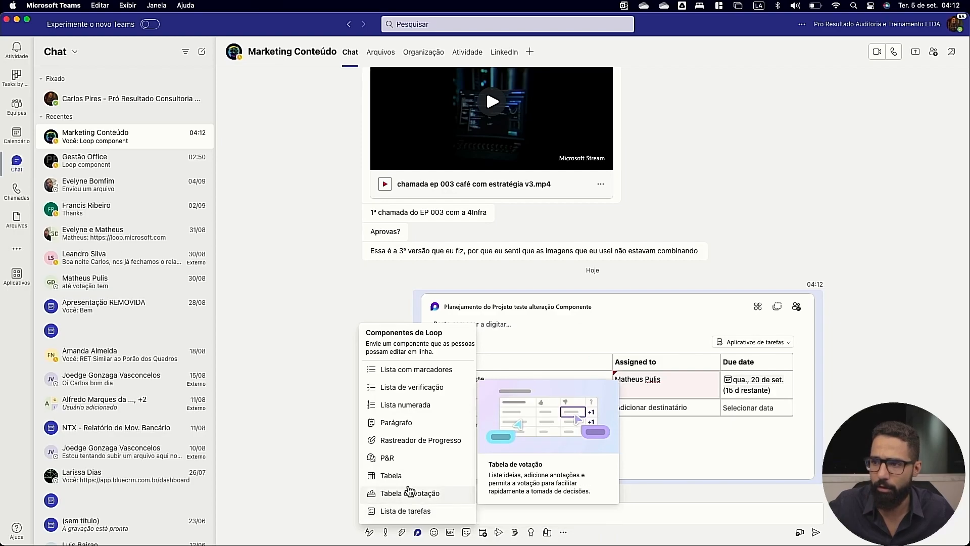
click(407, 449)
text(teste)
key(Tab)
text(r)
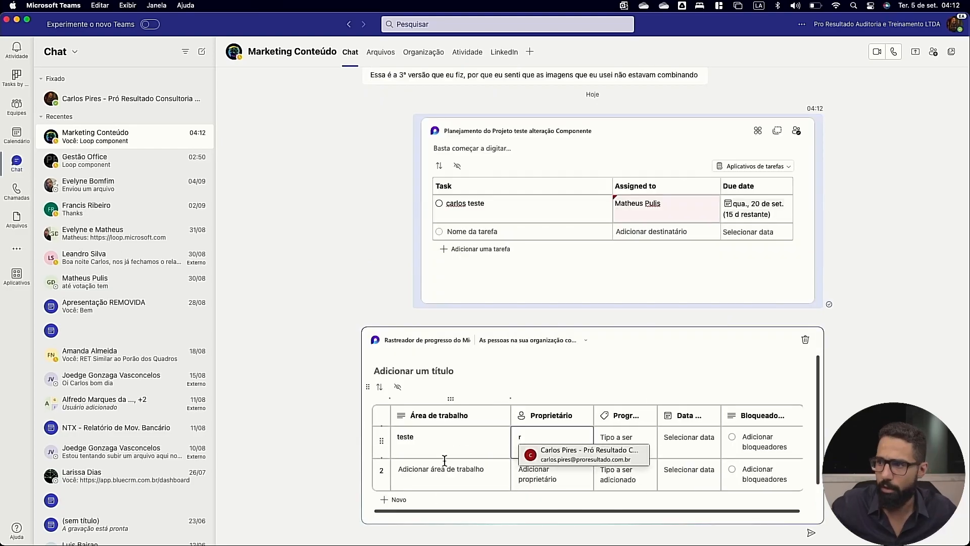
click(586, 454)
Set the "teste" row's progress to Em andamento and its date to 19 September.
click(633, 445)
click(710, 456)
click(700, 458)
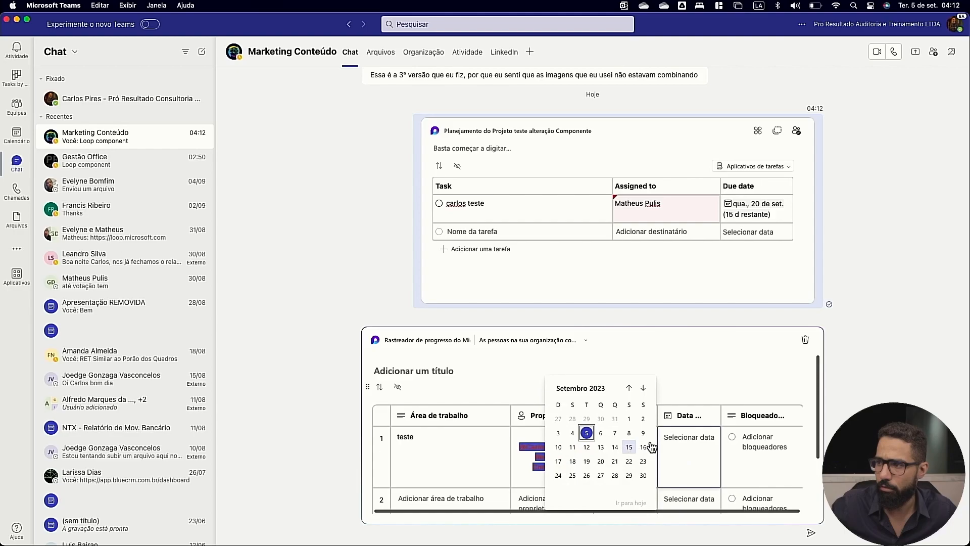
click(586, 461)
click(768, 449)
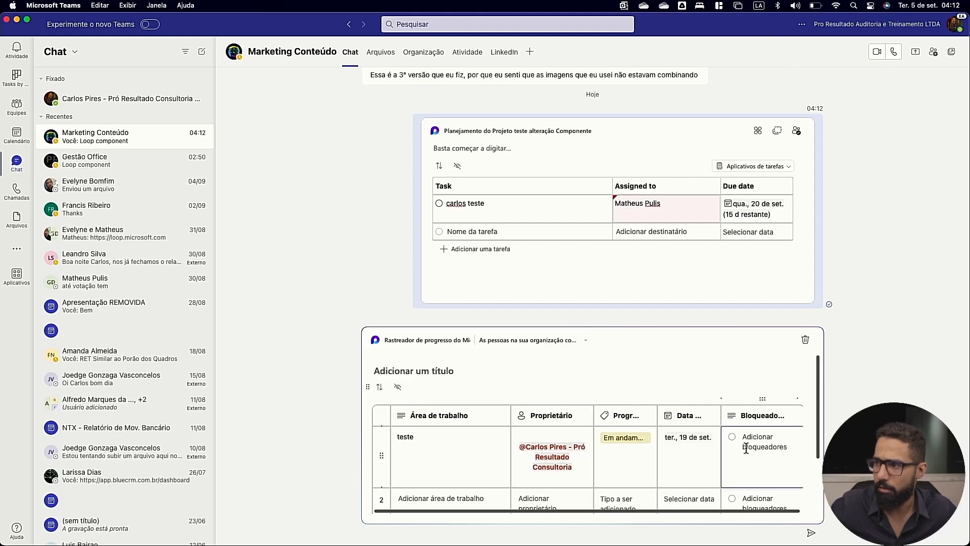
View the options of the blockers column and send the progress tracker to the Marketing Conteúdo chat.
click(762, 402)
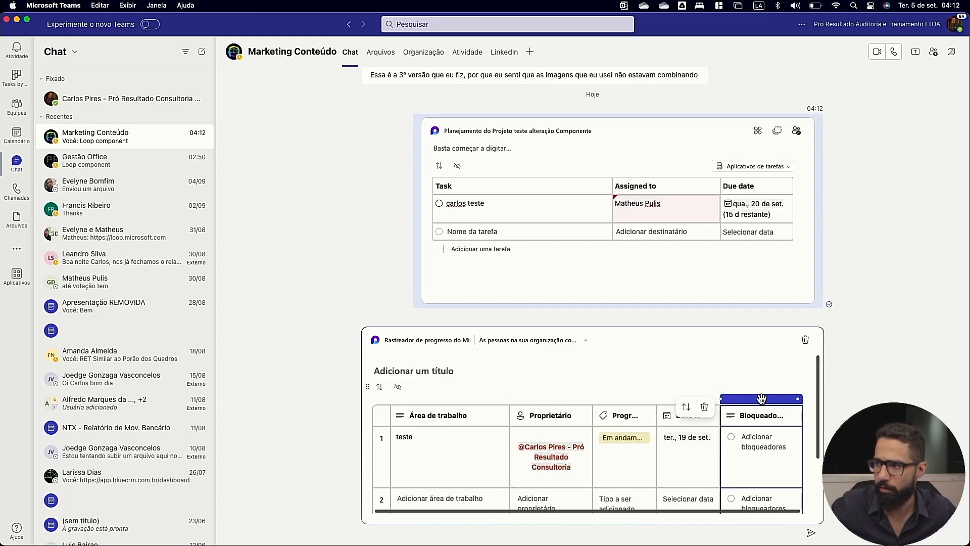
click(727, 407)
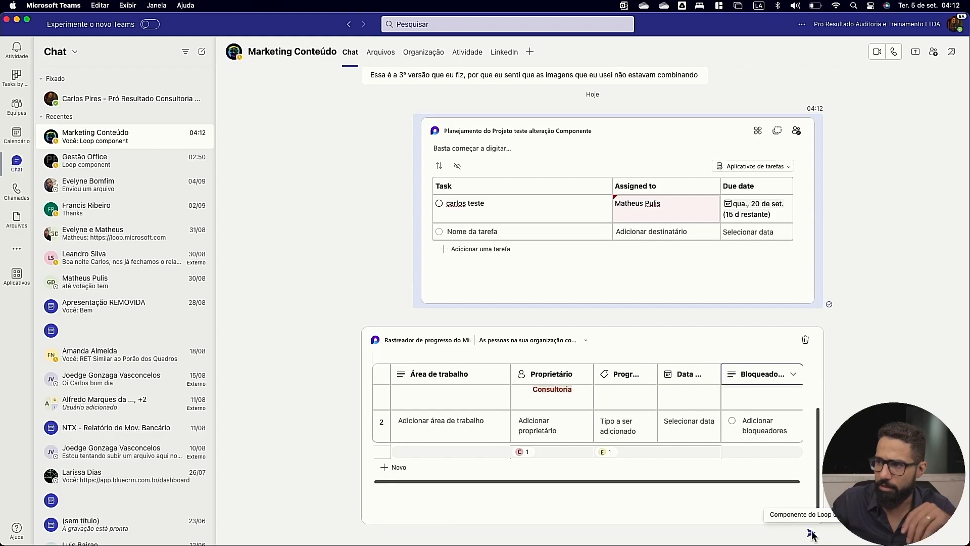
click(811, 534)
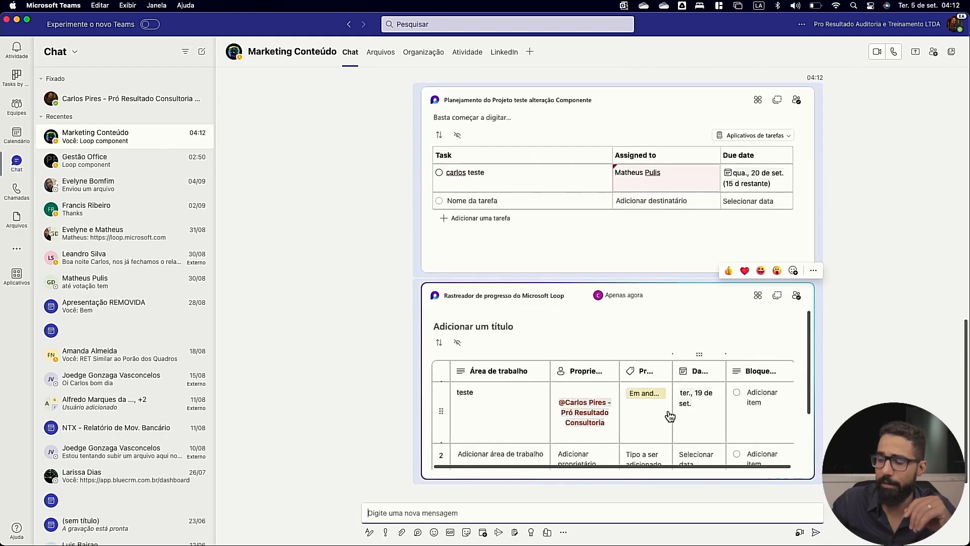
Start a new post in the Geral channel and search its add-on apps for "loop".
mouse_move(615, 303)
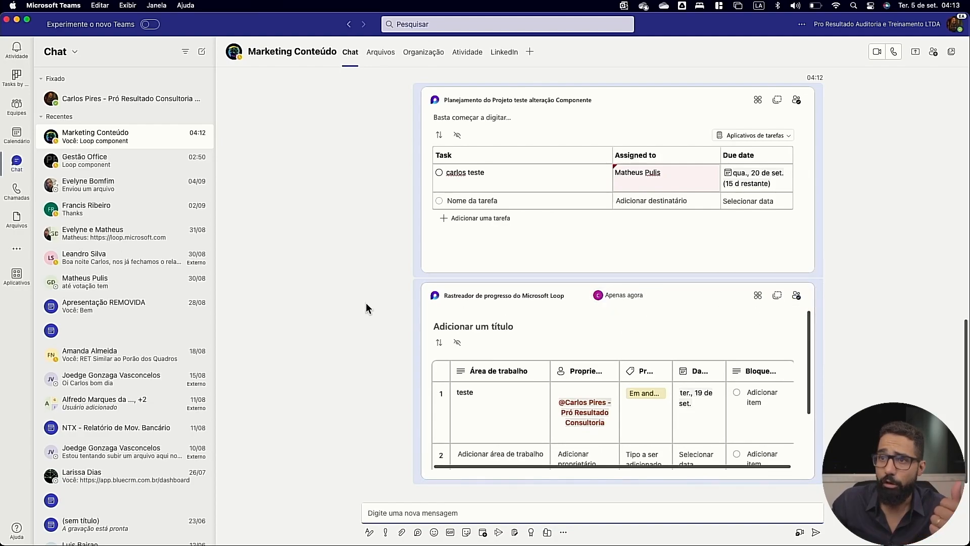
click(20, 116)
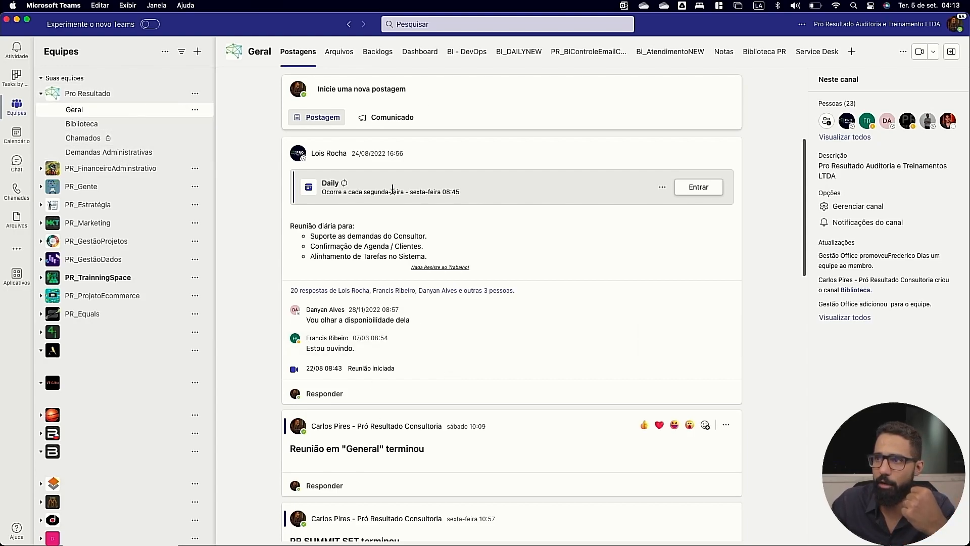
click(388, 86)
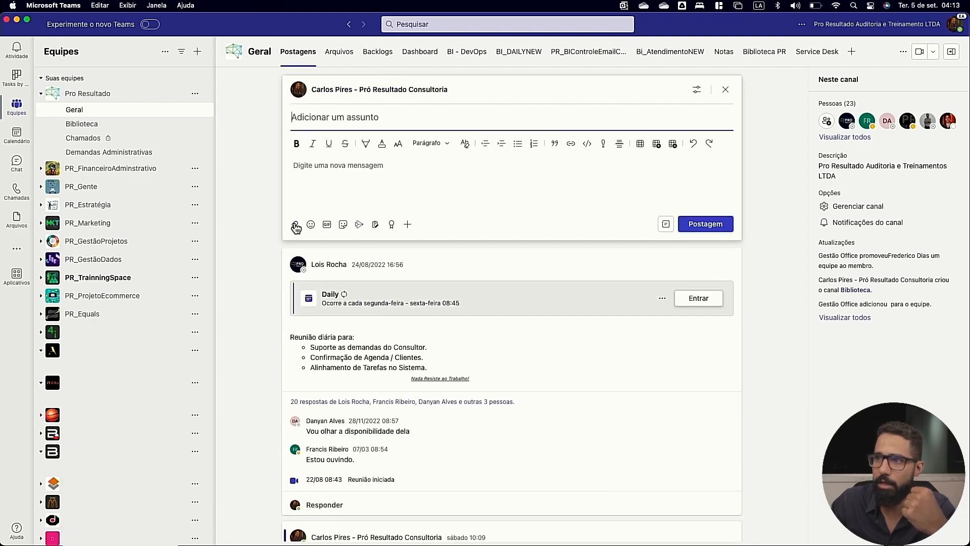
click(408, 225)
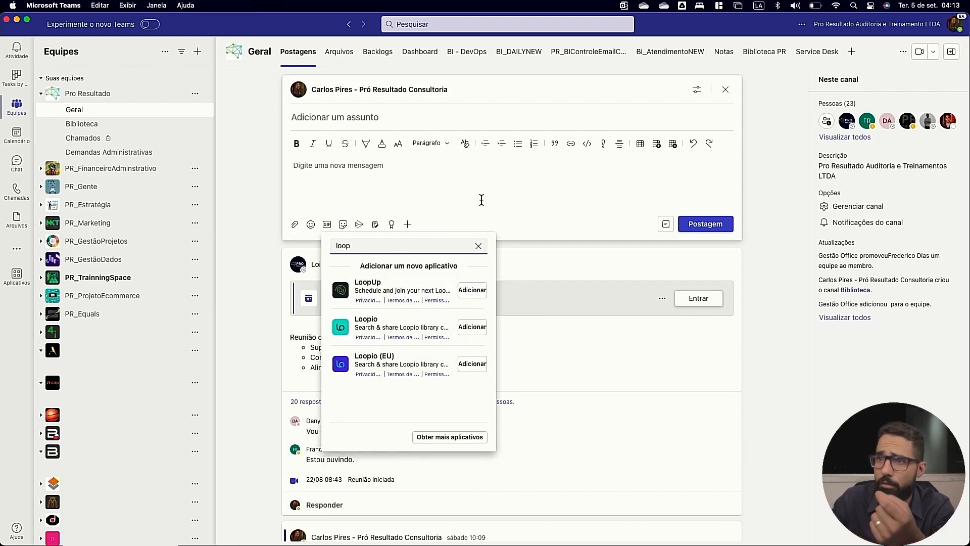
Return to the Marketing Conteúdo chat and title the sent progress tracker "teste rastreador CP".
click(17, 162)
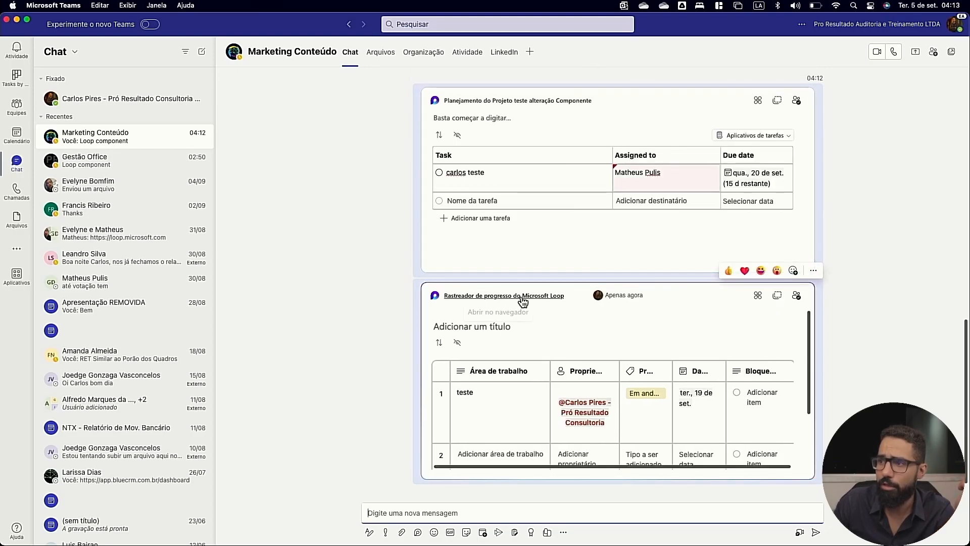
click(476, 327)
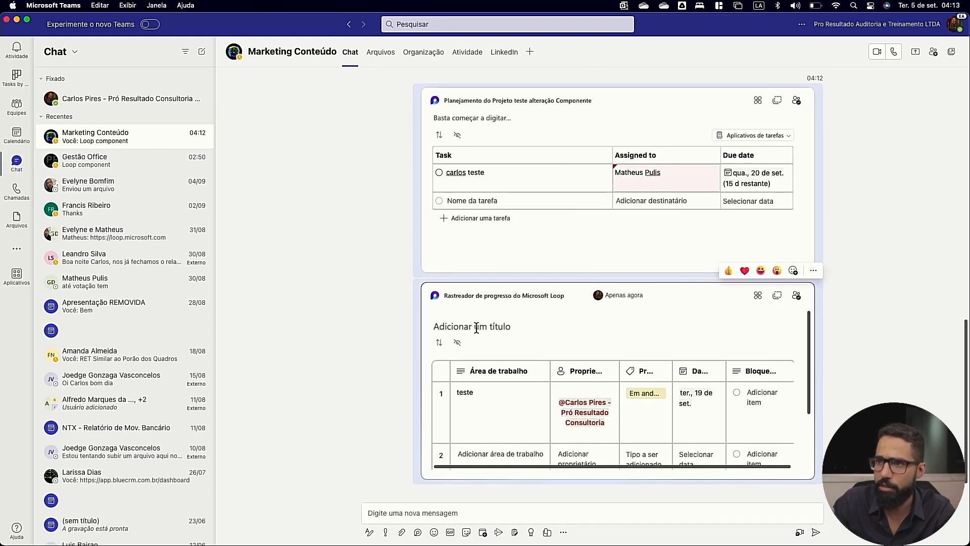
text(teste rastreador CP)
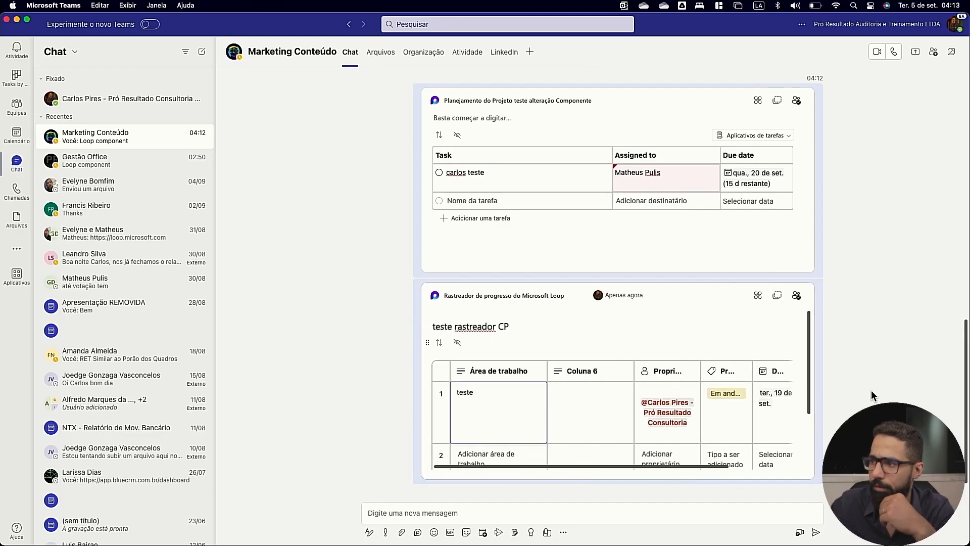
Add the progress tracker component from the Teams chat to the pr_trainning Loop workspace.
click(758, 298)
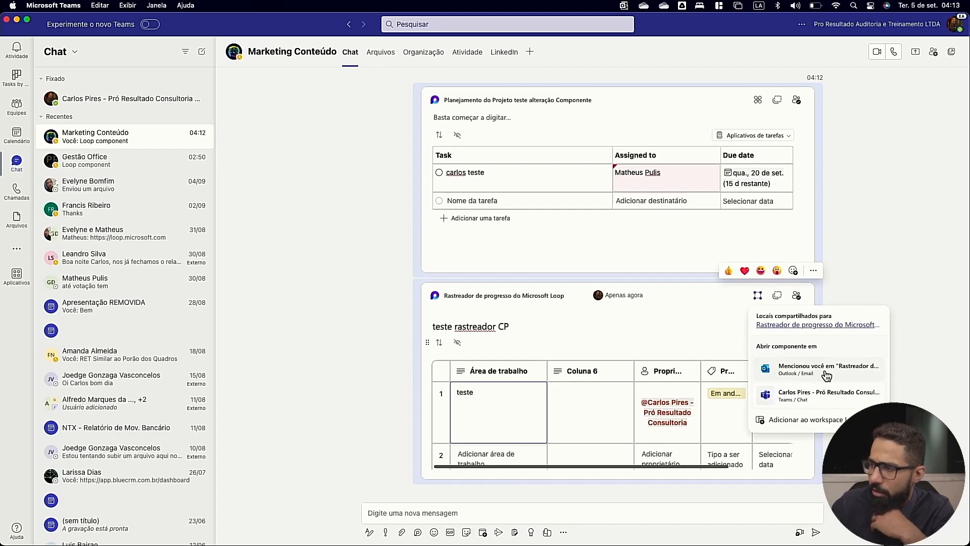
click(800, 421)
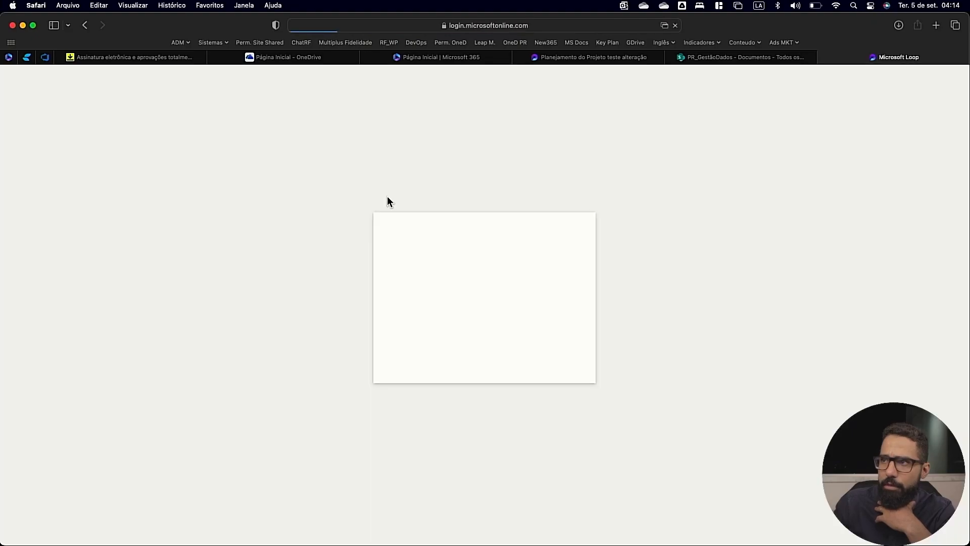
click(566, 297)
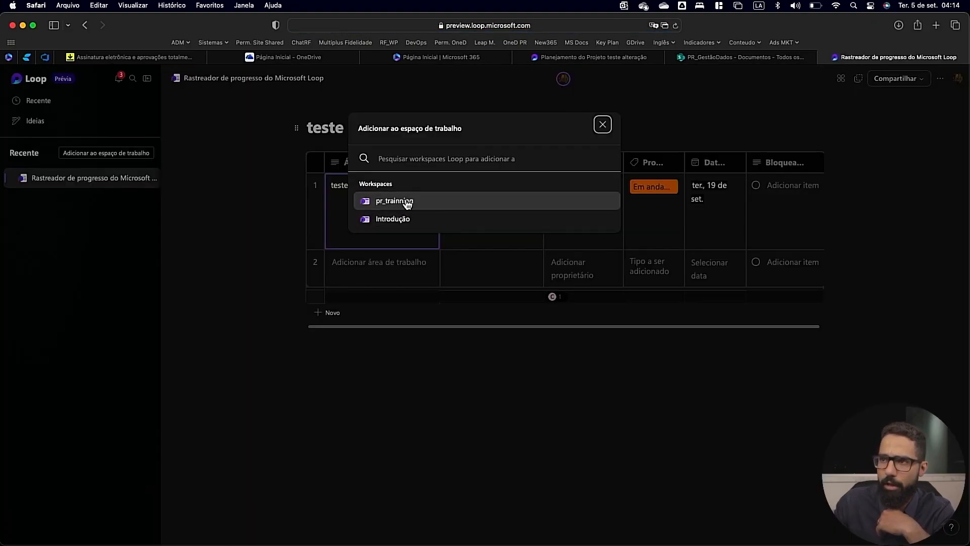
click(407, 203)
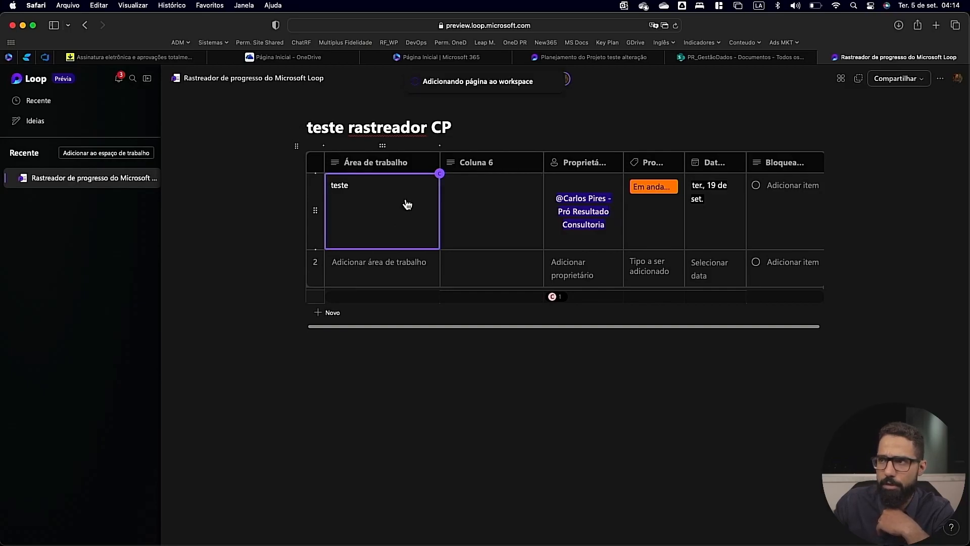
click(547, 84)
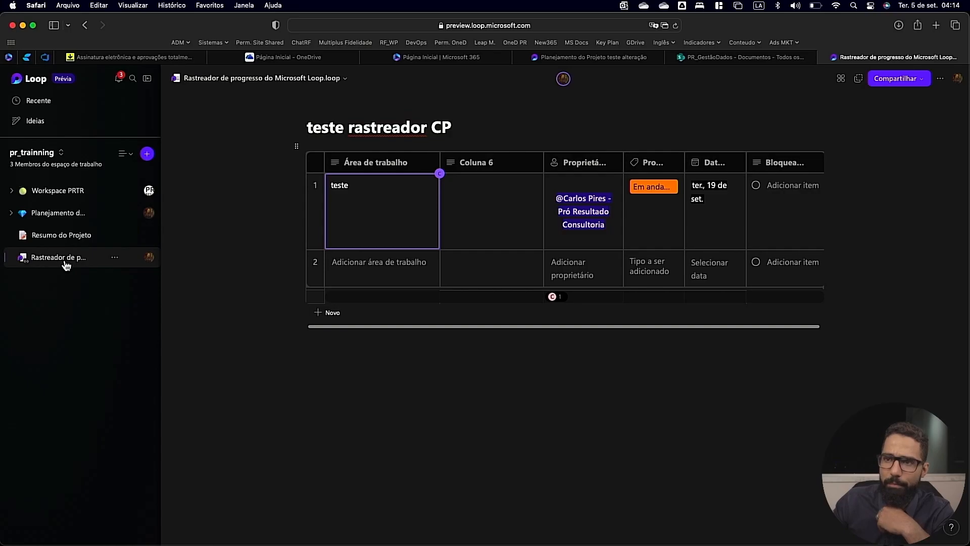
Create a share link for the progress tracker in the pr_trainning workspace and copy it.
click(115, 258)
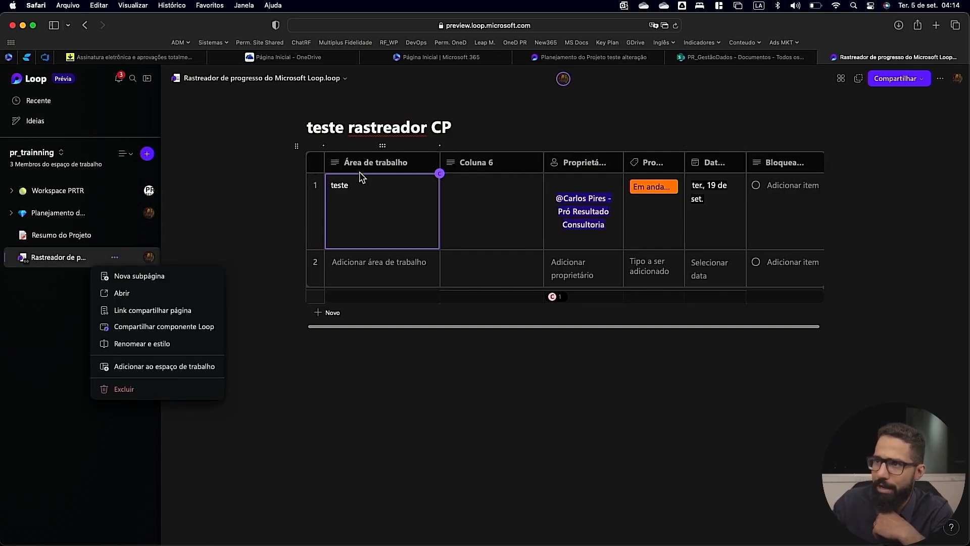
click(298, 152)
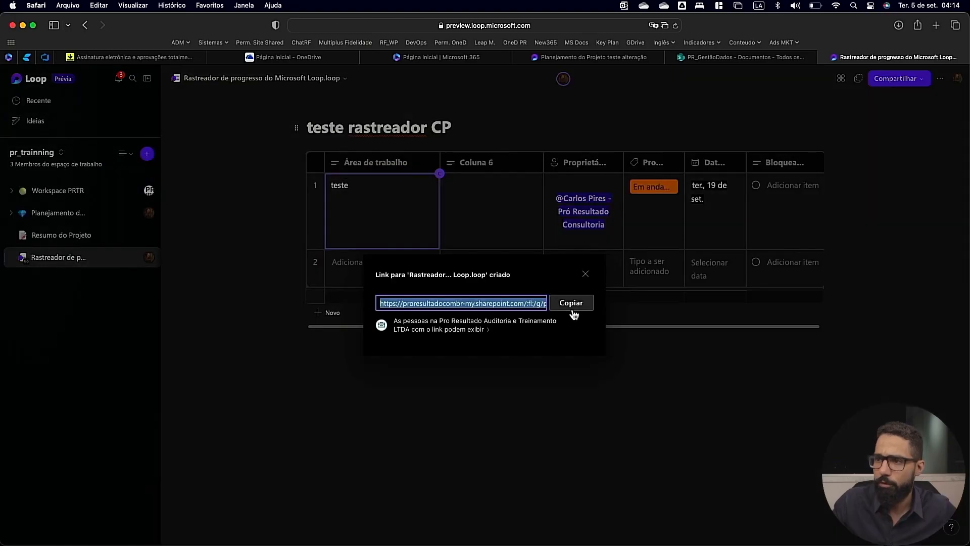
click(572, 303)
click(80, 241)
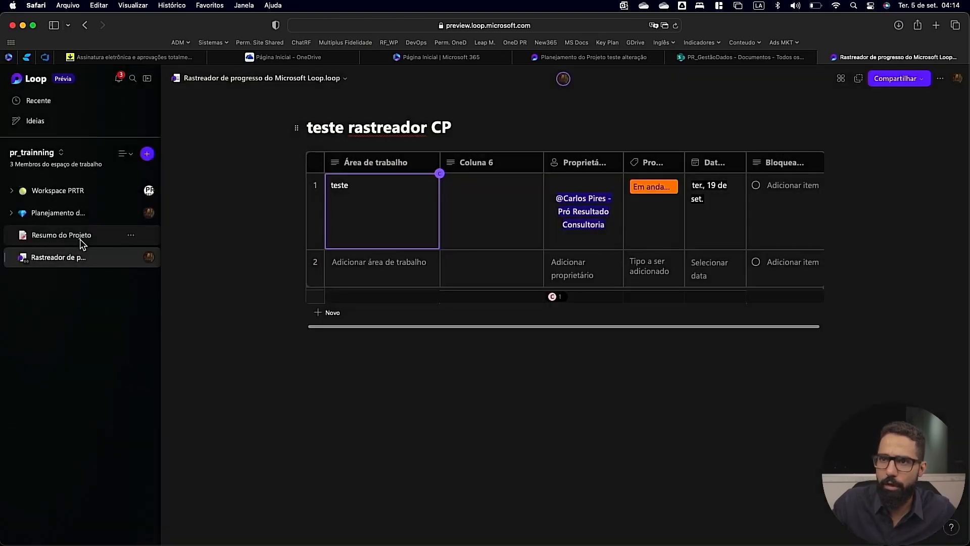
Open the Resumo do Projeto subpage nested under Notas da Reunião and paste the tracker component below its title.
click(63, 219)
click(10, 213)
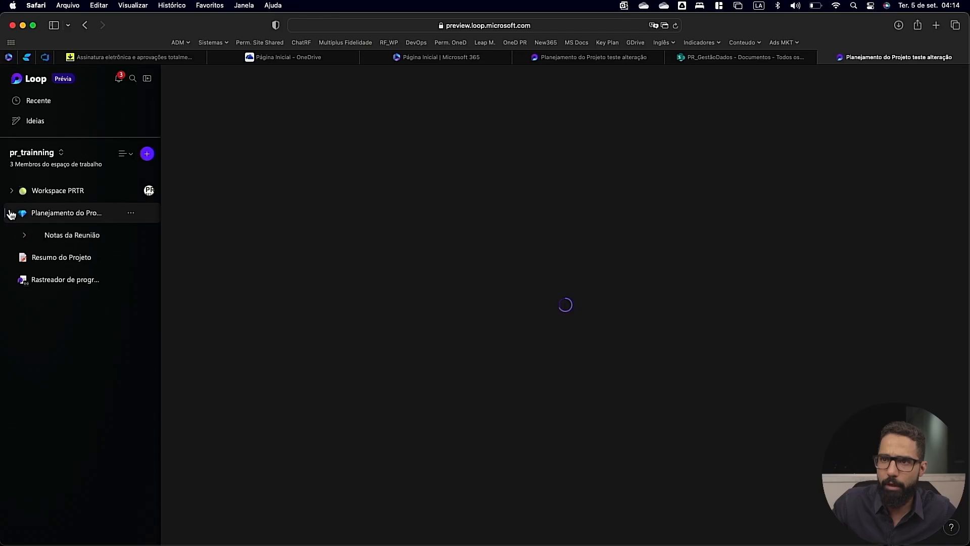
click(31, 241)
click(75, 260)
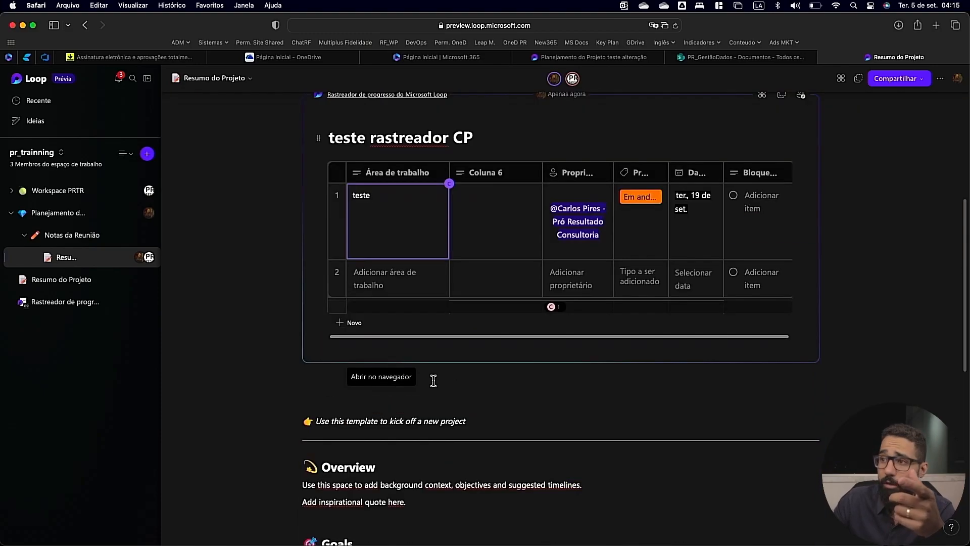
Add a third row to the embedded tracker with the text "ydstcxvxytqdigsvxbc9ytuefhdbncoqdsa" and assign a colleague as its owner.
scroll(425, 387, down, 5)
click(403, 221)
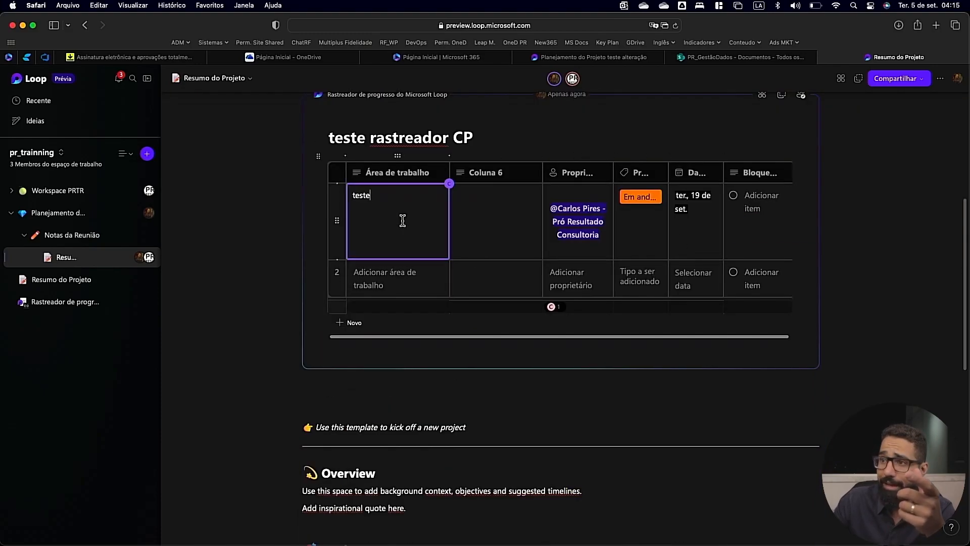
key(Return)
key(Return)
text(ydstcxvx)
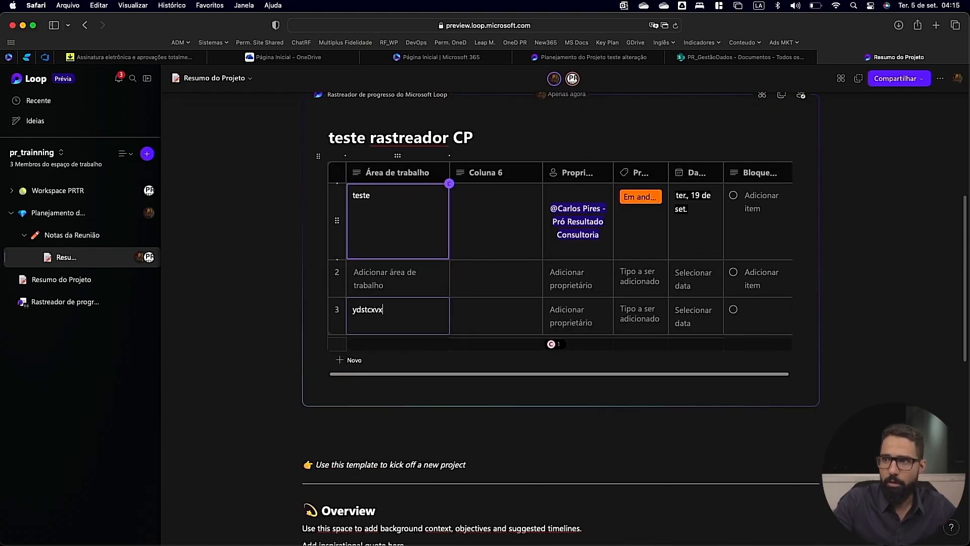
text(ytqdigsvxbcfiytueffhfdbnsnzpbs)
click(559, 319)
Switch to the Marketing Conteúdo chat in Teams to check the tracker's third row and owner notice, and view OneDrive's recent files.
scroll(848, 194, up, 5)
key(ctrl+Right)
scroll(542, 414, down, 4)
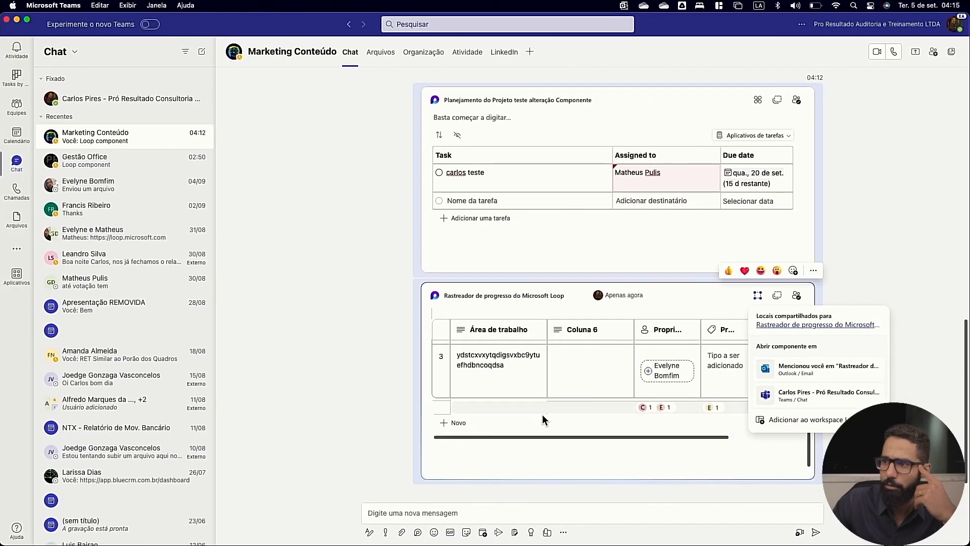
mouse_move(649, 376)
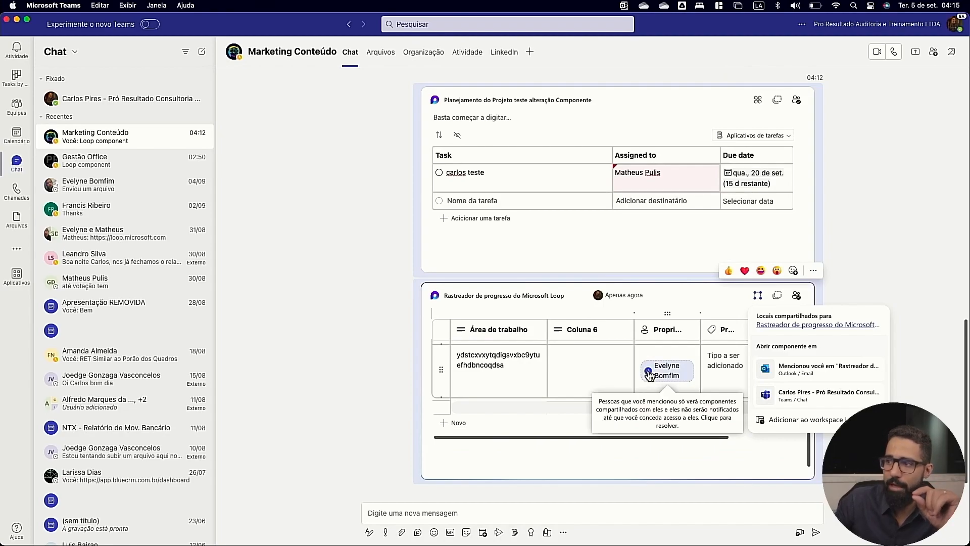
click(649, 375)
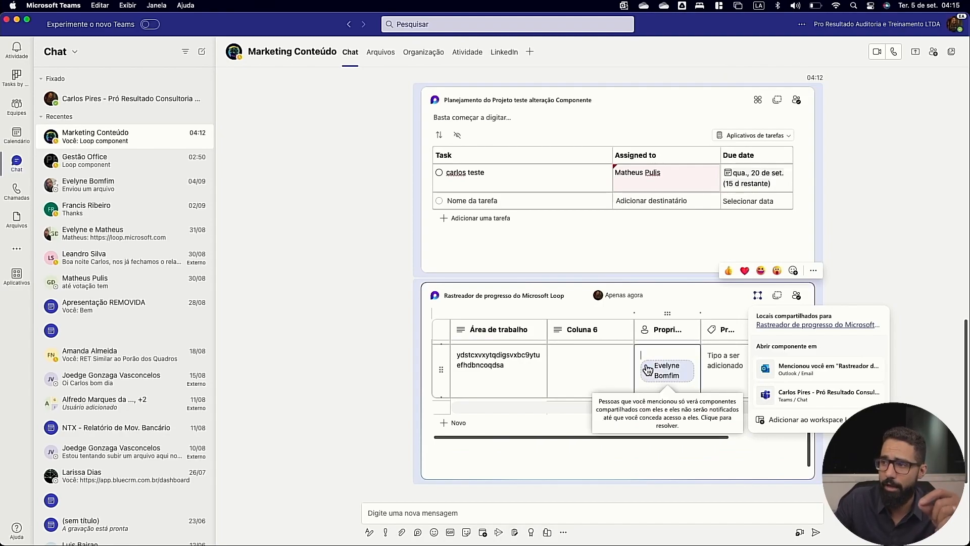
click(626, 306)
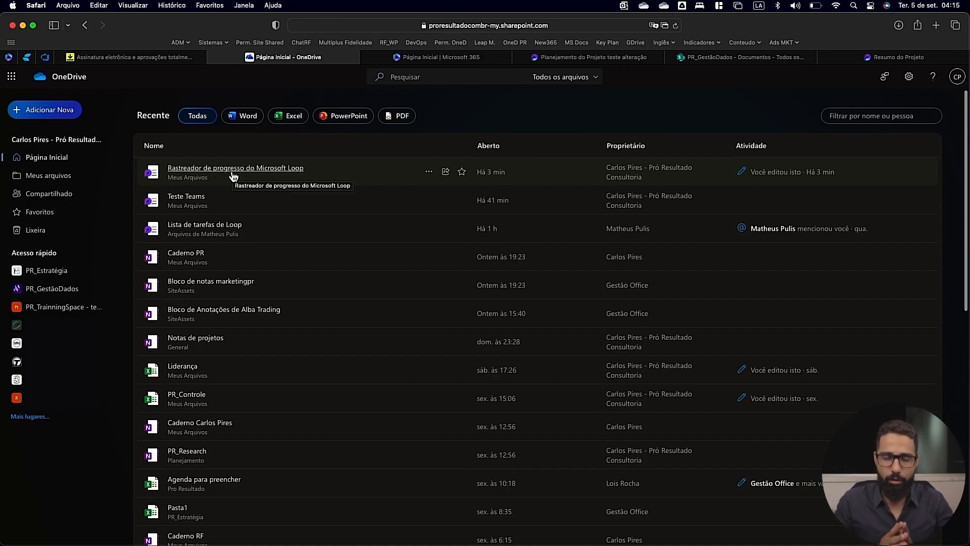
Switch to MindManager and start a map with central topic "Loop" and main topics "Workspace" and "Componentes".
key(super+space)
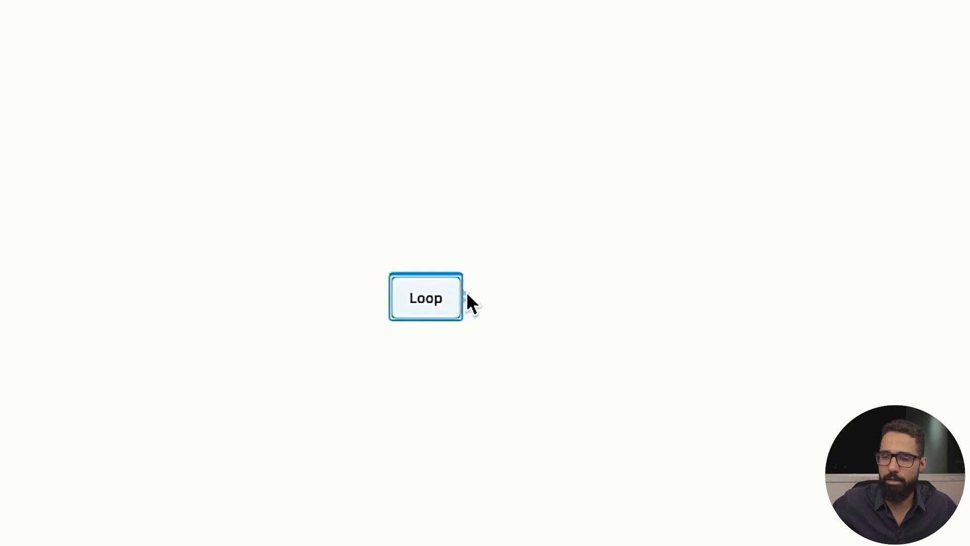
click(467, 293)
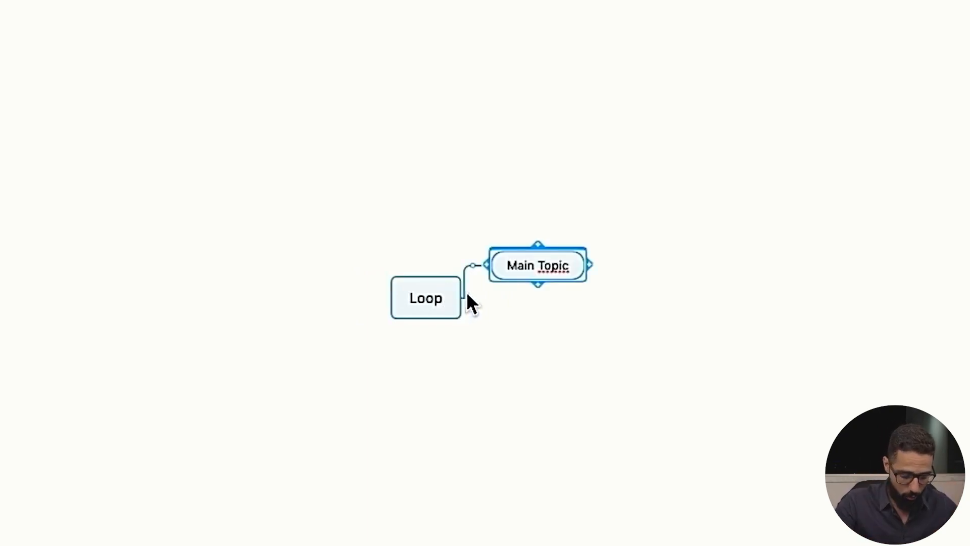
text(Workspace)
key(Return)
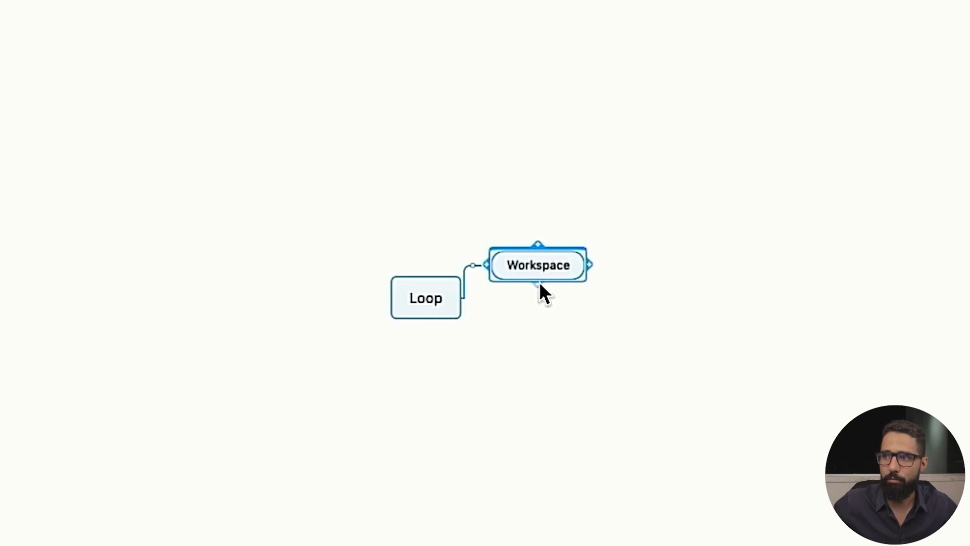
key(Return)
text(Componentes)
click(602, 261)
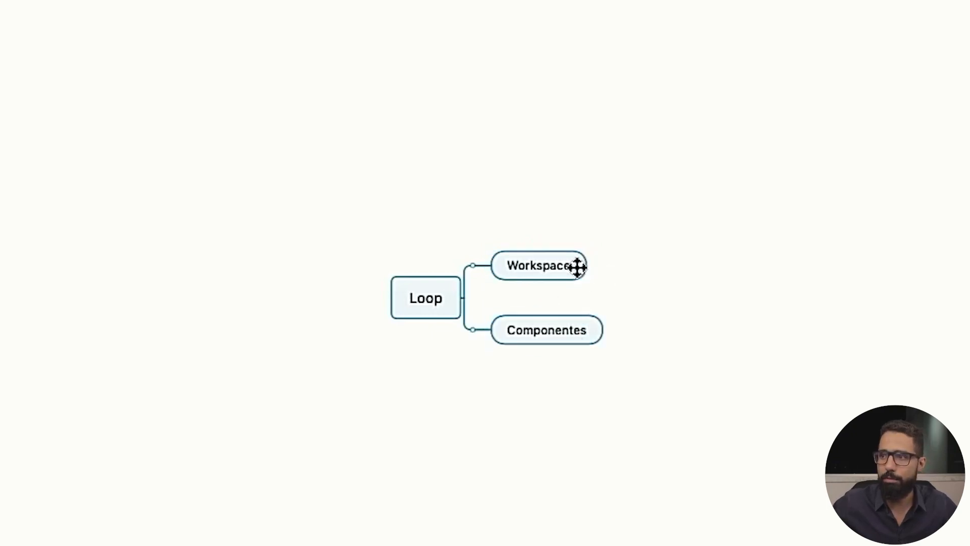
Add the subtopic "Componentes/paginas" to Workspace and a further subtopic "Componentes" beneath it.
click(557, 266)
key(Tab)
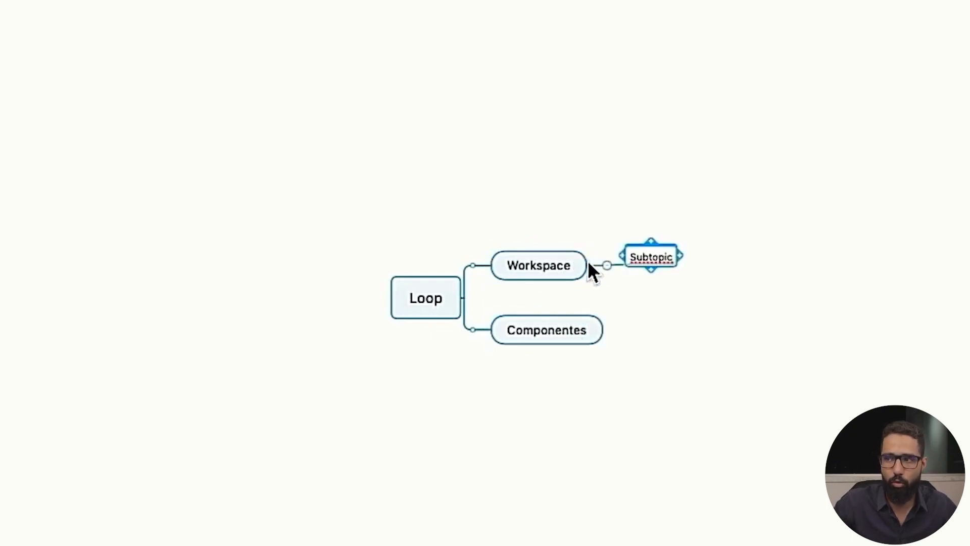
text(Componentes)
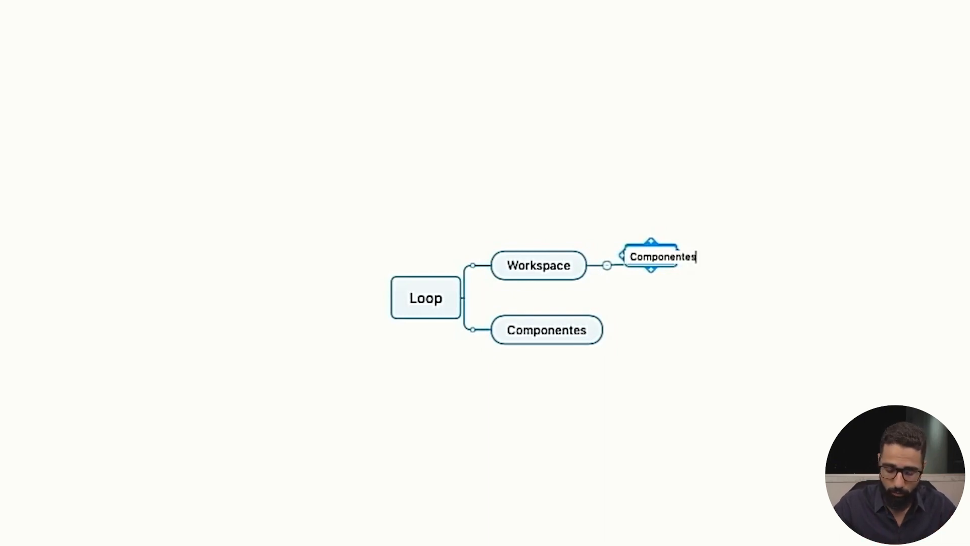
text(/paginas)
click(699, 260)
key(Tab)
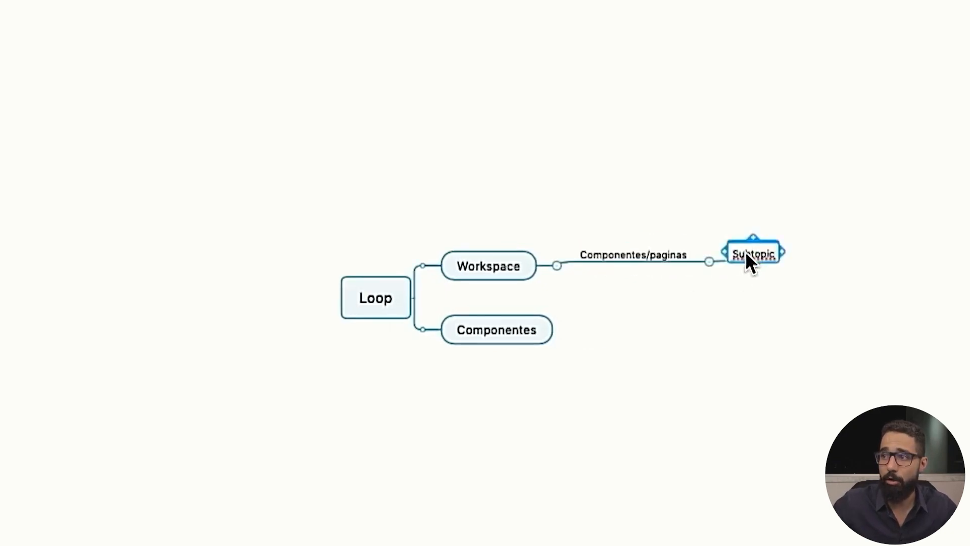
text(Componentes)
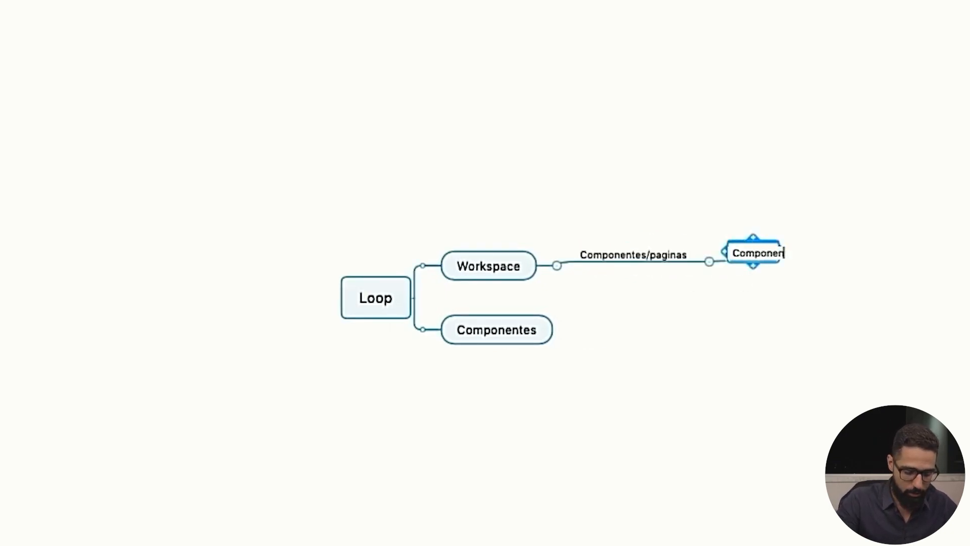
click(650, 498)
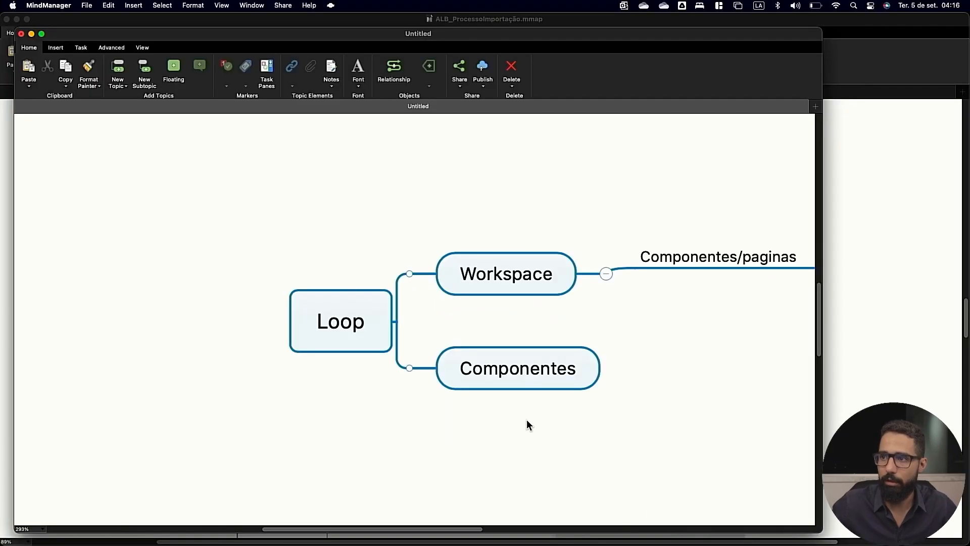
scroll(526, 419, right, 4)
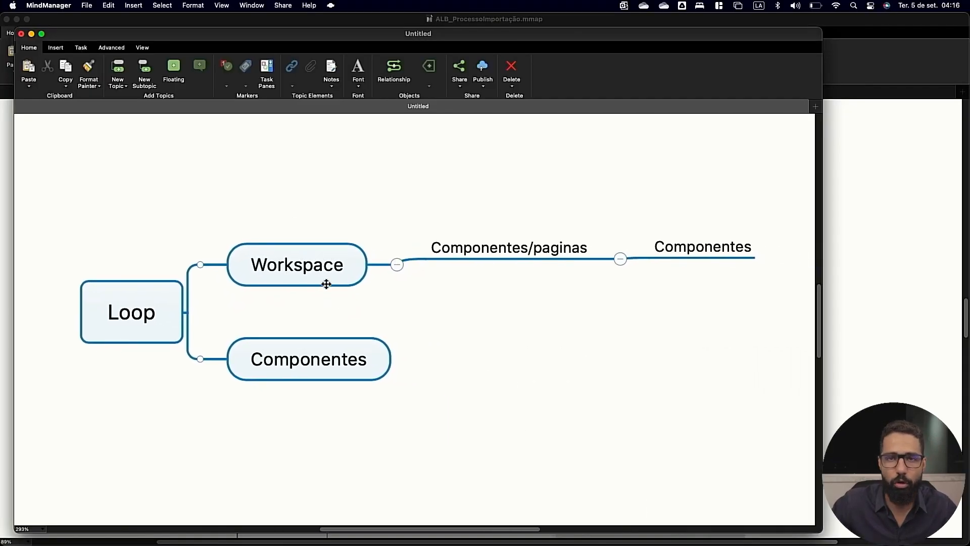
Insert a parent topic "Loop Pag." between Loop and Workspace.
click(272, 266)
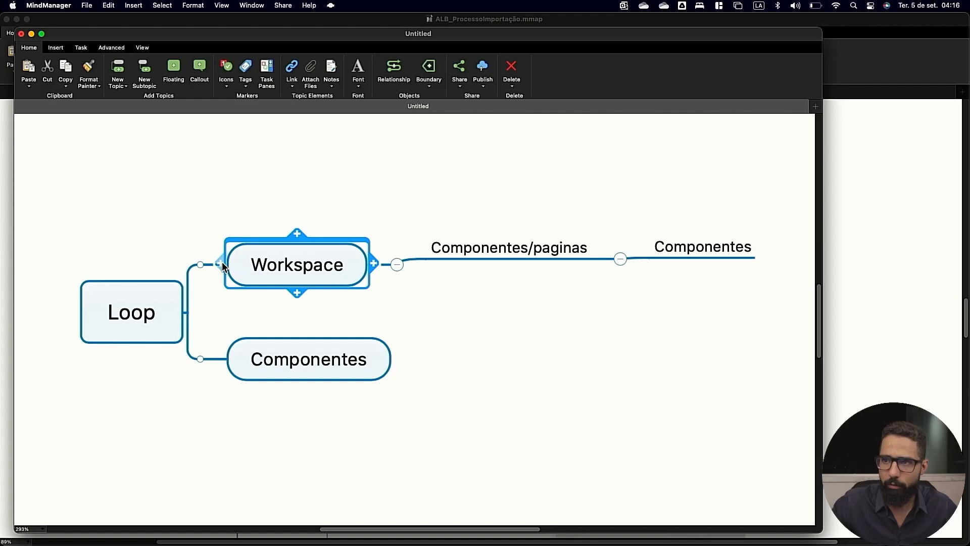
click(221, 263)
text(Loop Pag)
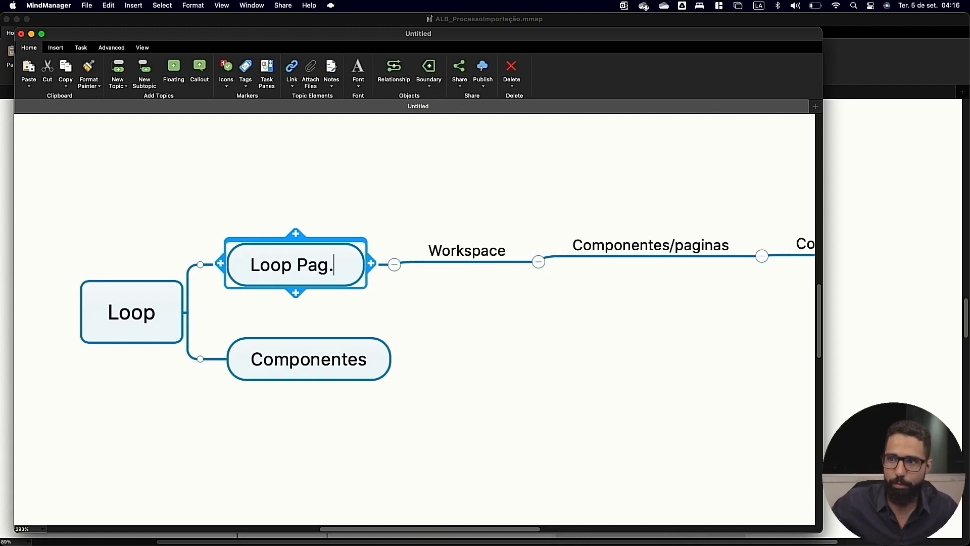
text(.)
Insert a parent topic "Teams/Outlook/Planner" between Loop and the lower Componentes topic.
click(230, 360)
click(221, 359)
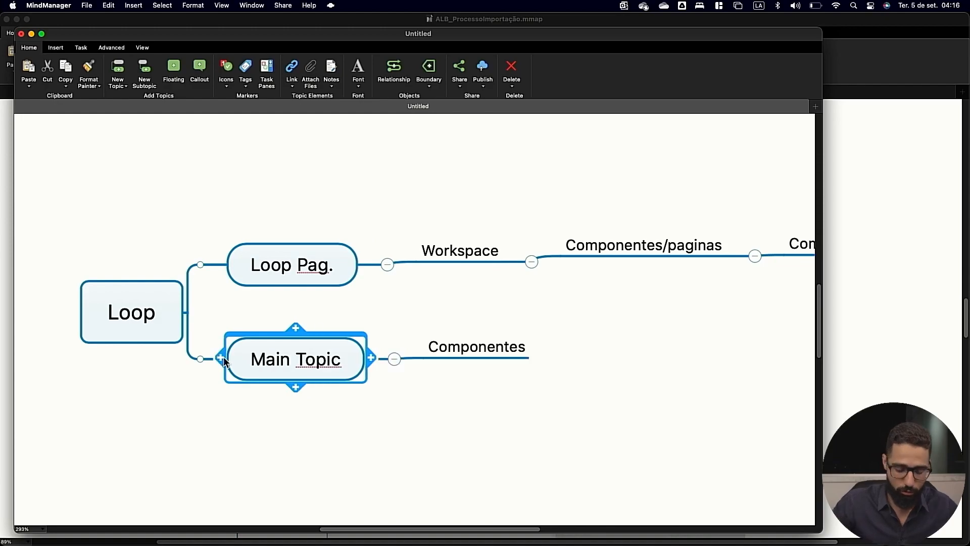
text(Te)
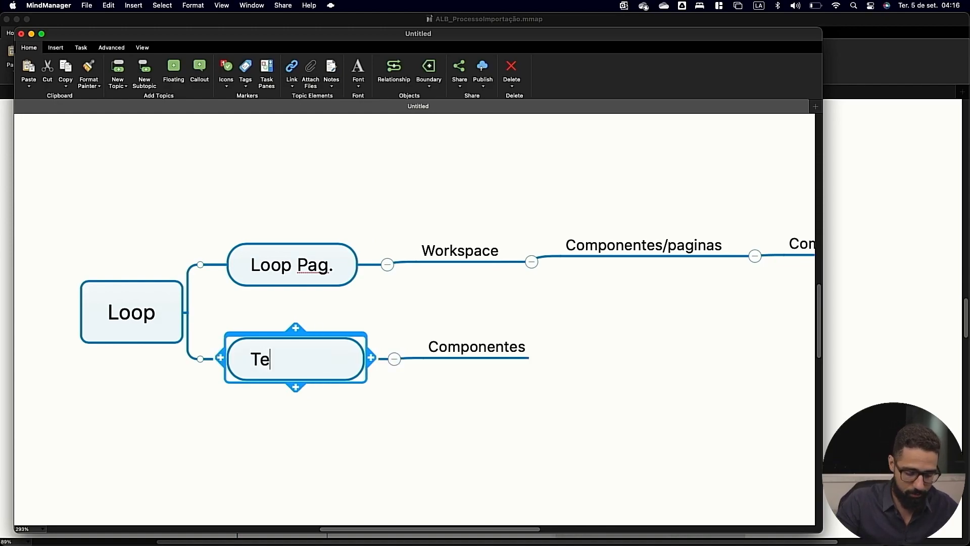
text(ams/Outlook)
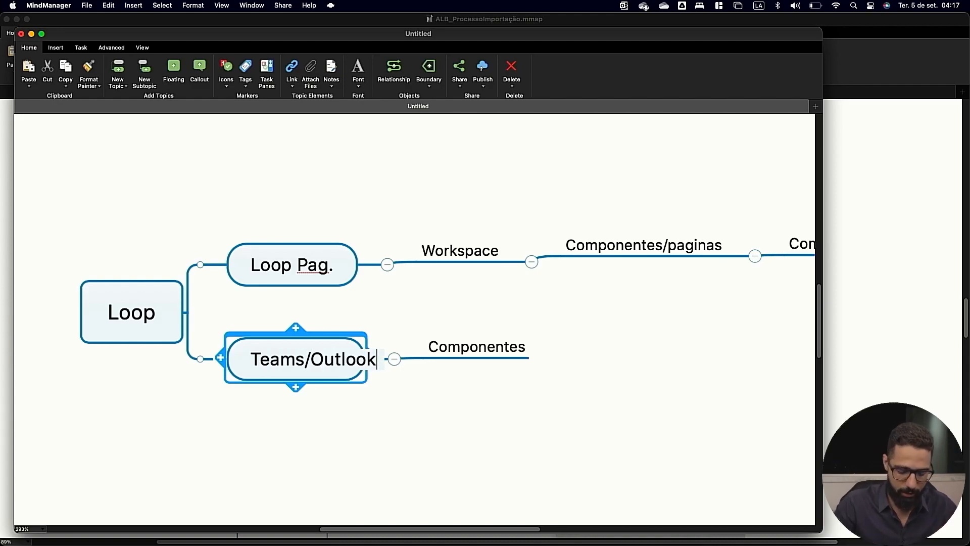
text(/Planner)
click(334, 404)
scroll(386, 412, right, 5)
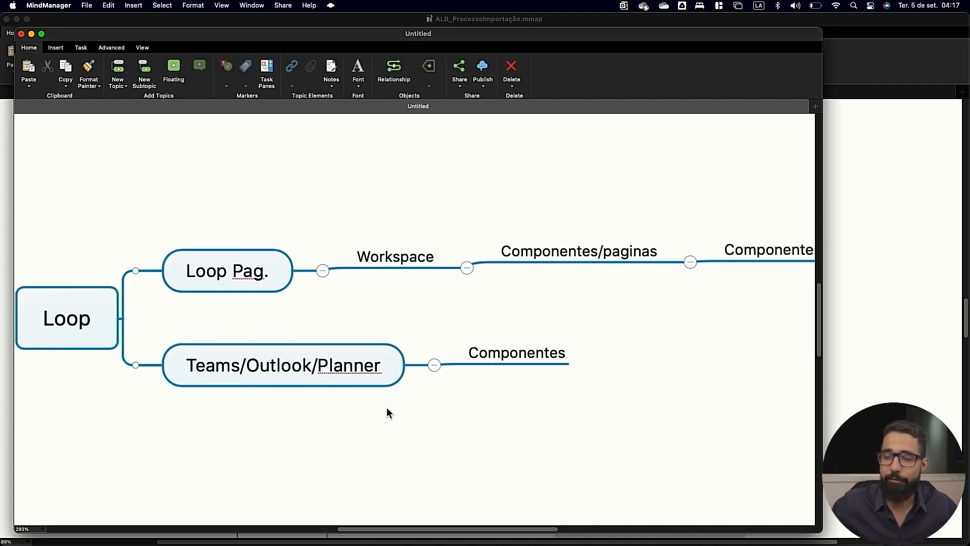
Draw a relationship from the Componentes topic under Teams/Outlook/Planner to the last Componentes topic in the Workspace branch.
click(418, 368)
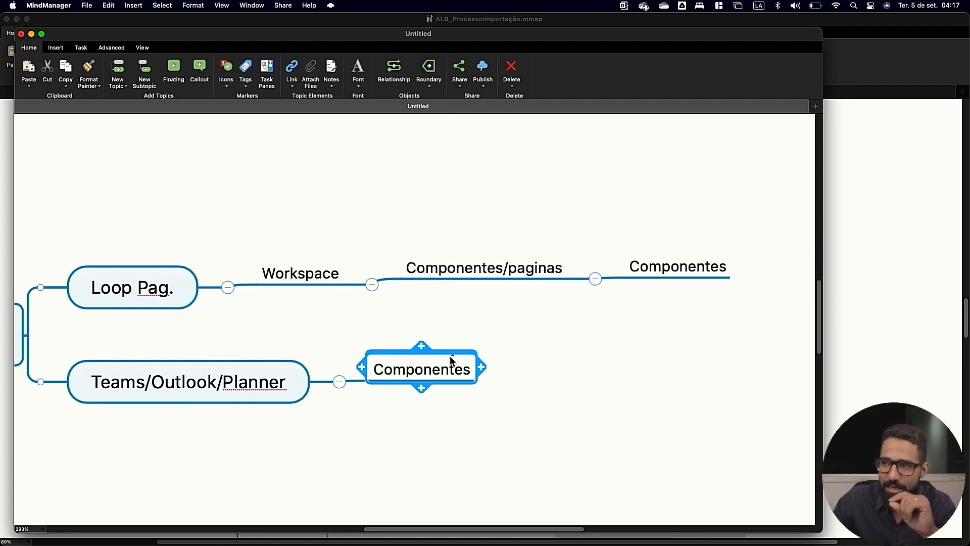
click(394, 68)
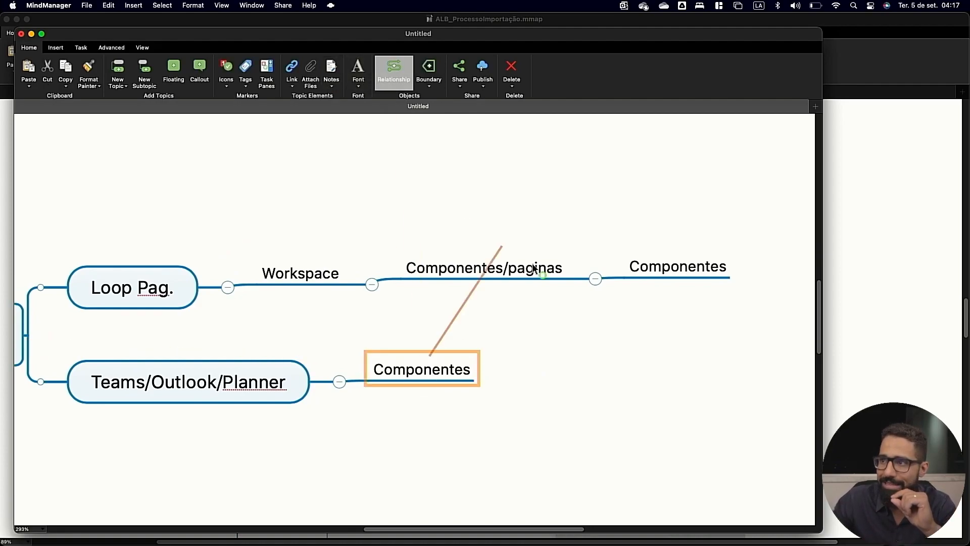
click(654, 247)
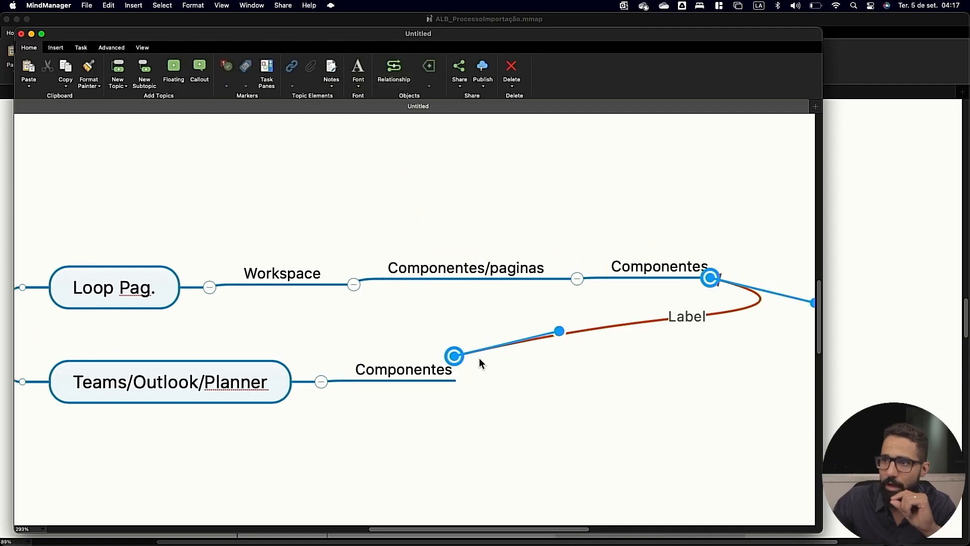
Add a "Local:" topic beside Workspace under Loop Pag. and give it the subtopic "Loop".
click(282, 275)
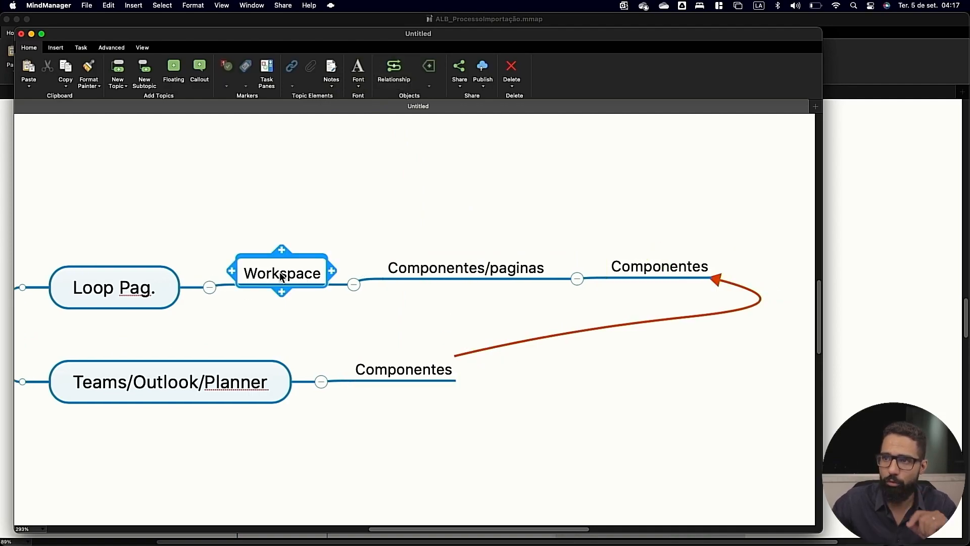
key(Tab)
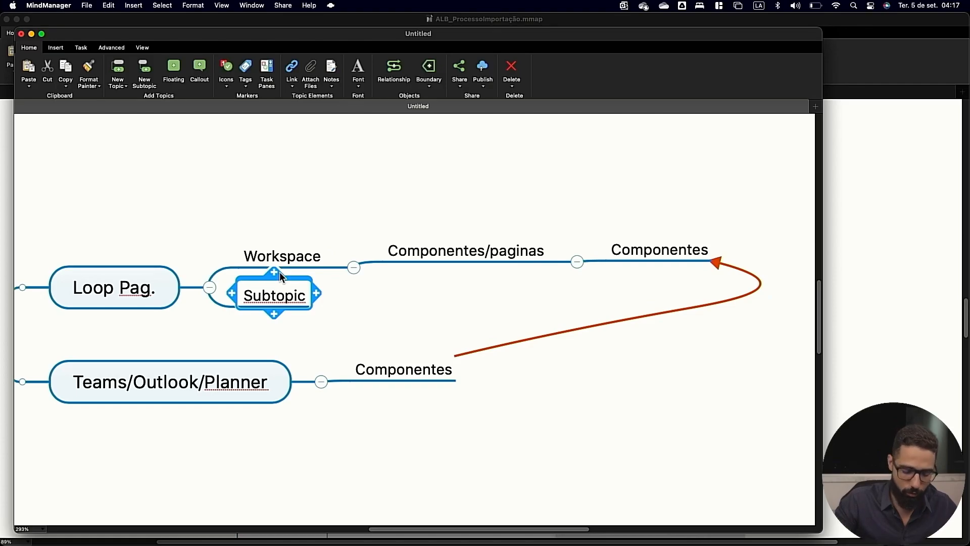
text(Local:)
key(Tab)
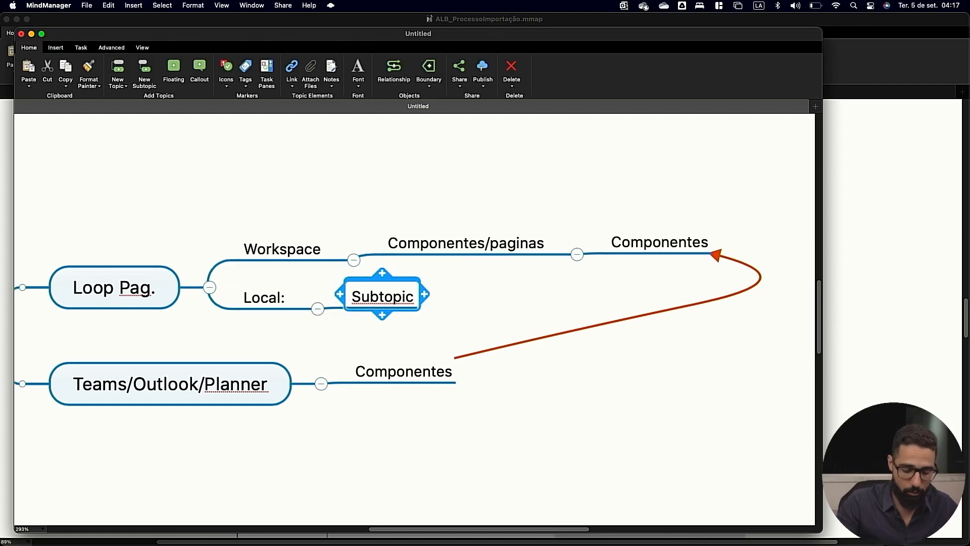
text(Loop)
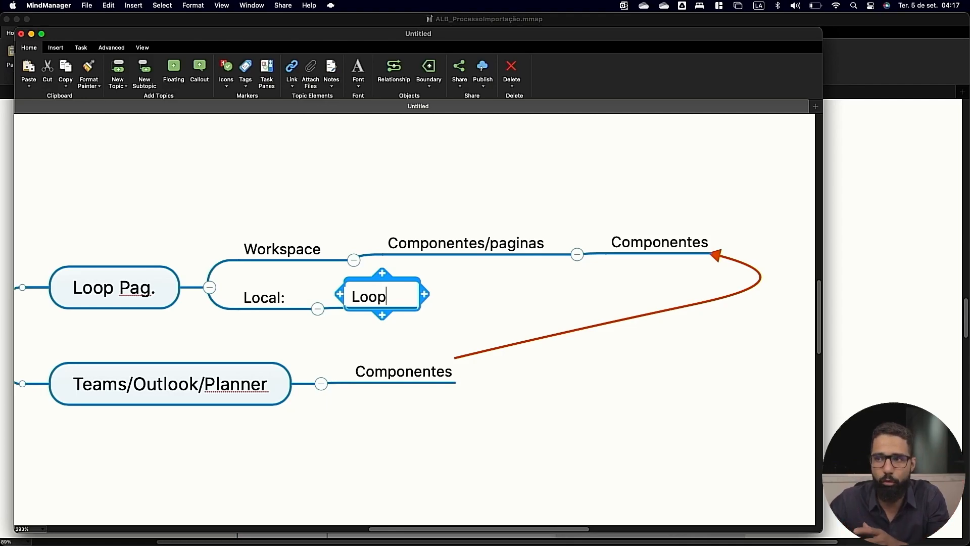
click(452, 316)
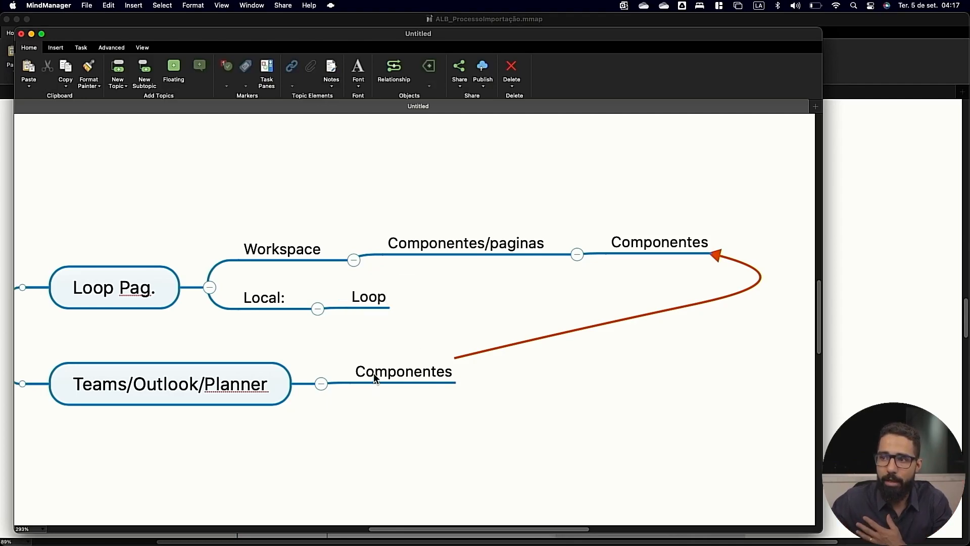
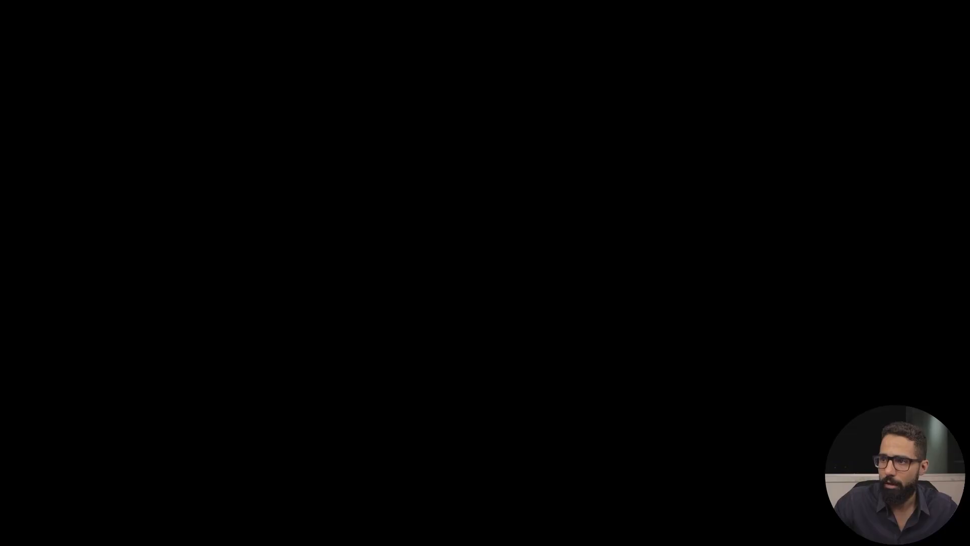
scroll(310, 307, down, 1)
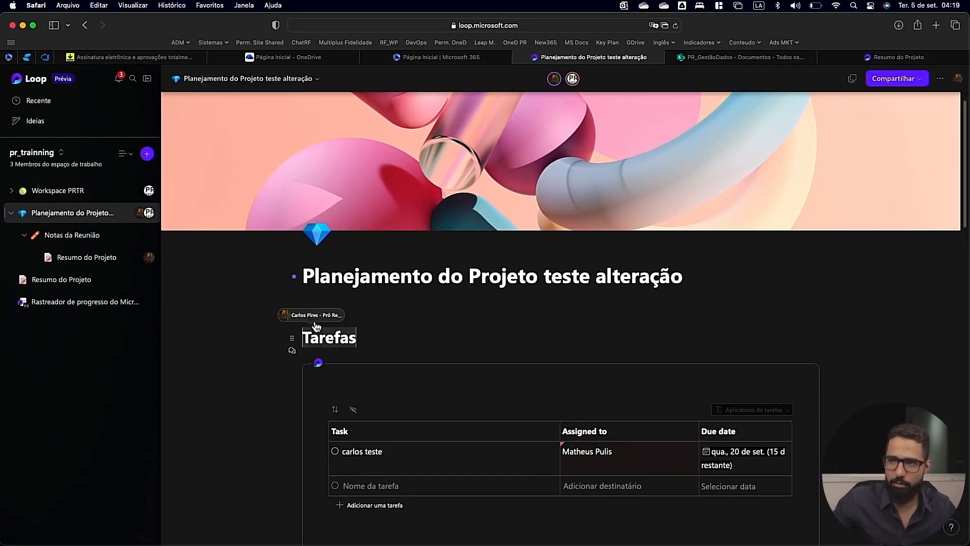
Start a blank line above the "Tarefas" heading on the project planning page and bring up the list of insertable elements.
click(298, 301)
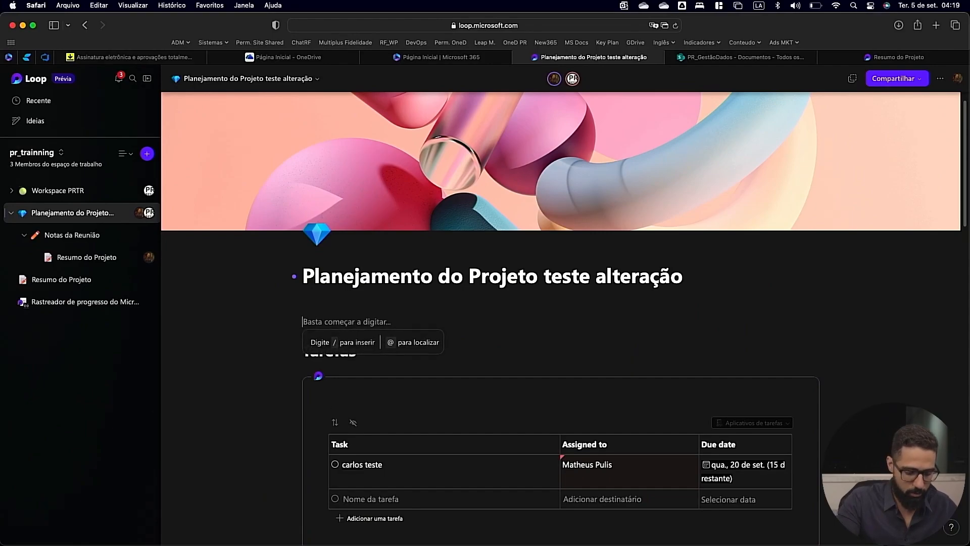
text(/)
scroll(425, 269, down, 2)
scroll(426, 269, up, 1)
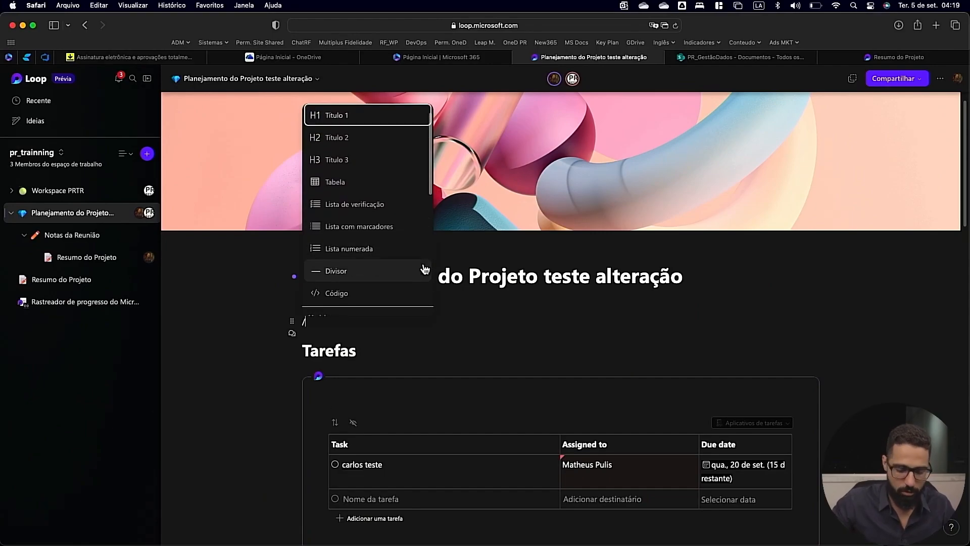
Capture the screen area around the list of insertable elements and look over the Workspace branch in the MindManager map.
key(super+shift+4)
drag(232, 99, 565, 333)
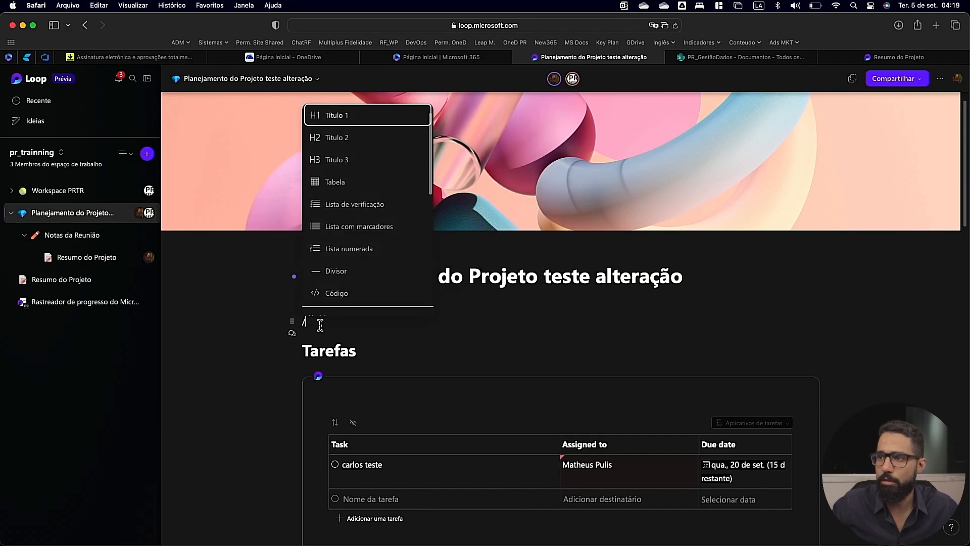
drag(510, 231, 611, 321)
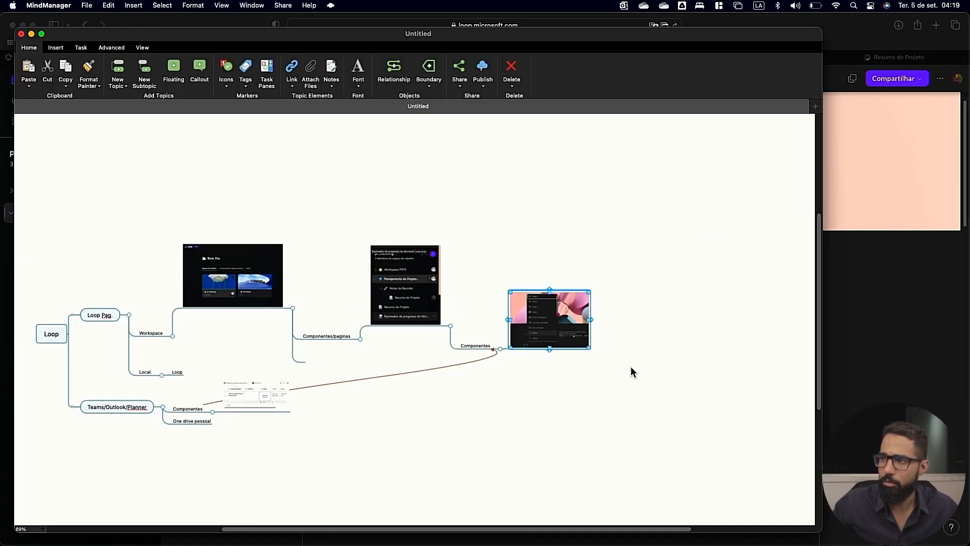
scroll(631, 366, up, 5)
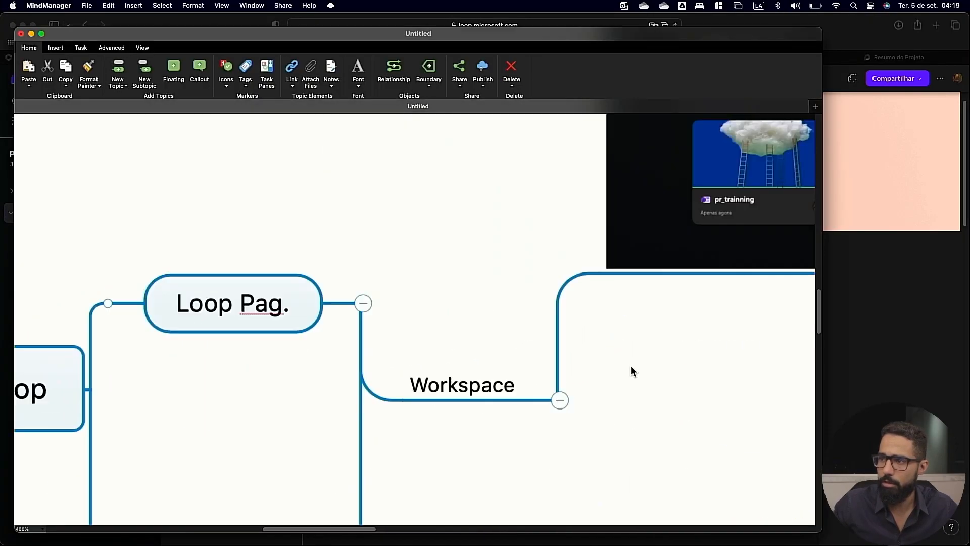
scroll(546, 339, down, 2)
scroll(546, 339, right, 14)
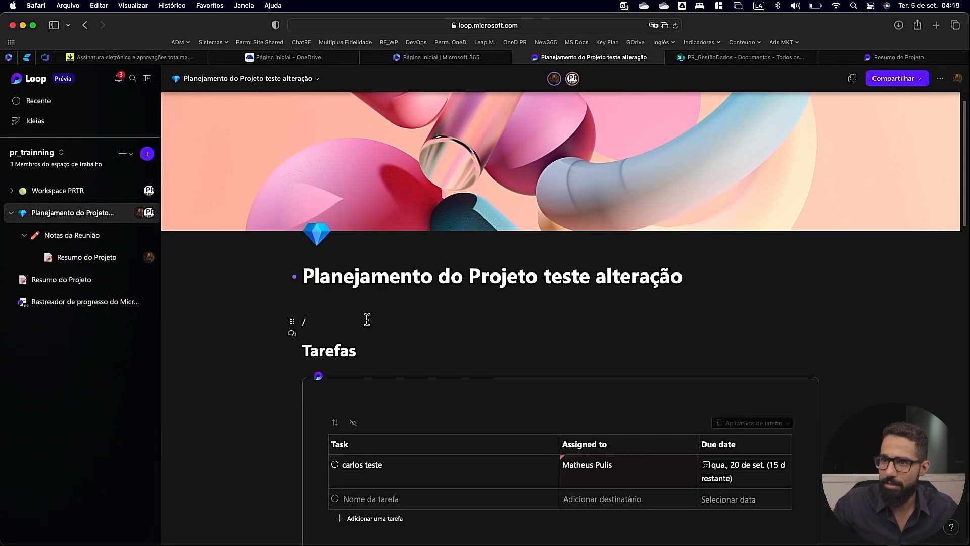
Share the "Planejamento do Projeto teste alteração" page as a Loop component and copy its link.
click(125, 213)
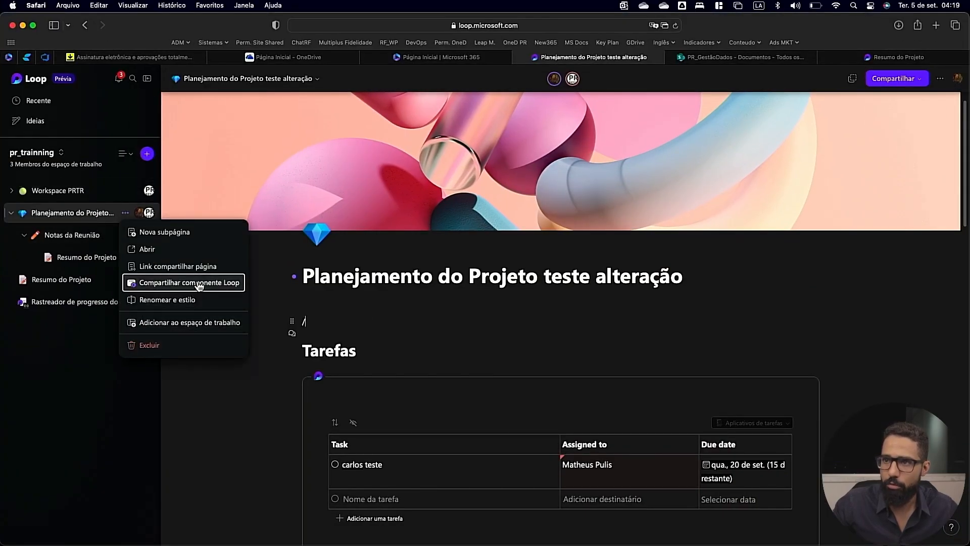
click(197, 282)
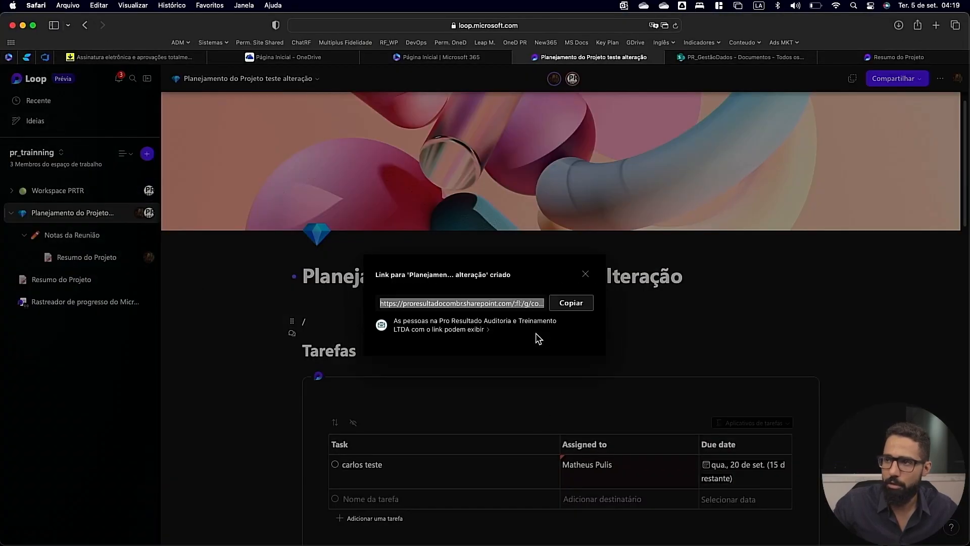
click(571, 303)
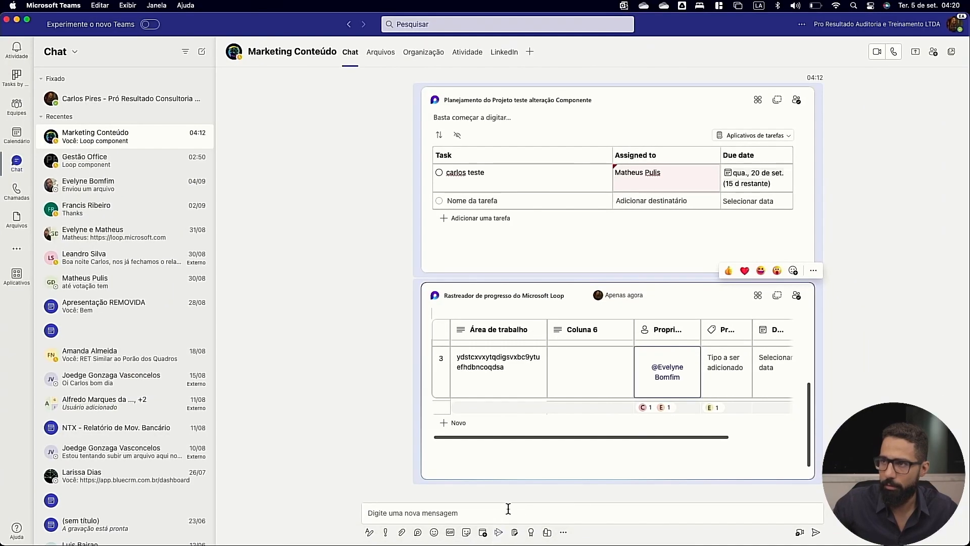
Paste the copied Loop component link into the "Marketing Conteúdo" chat in Teams and send it.
click(508, 509)
key(cmd+v)
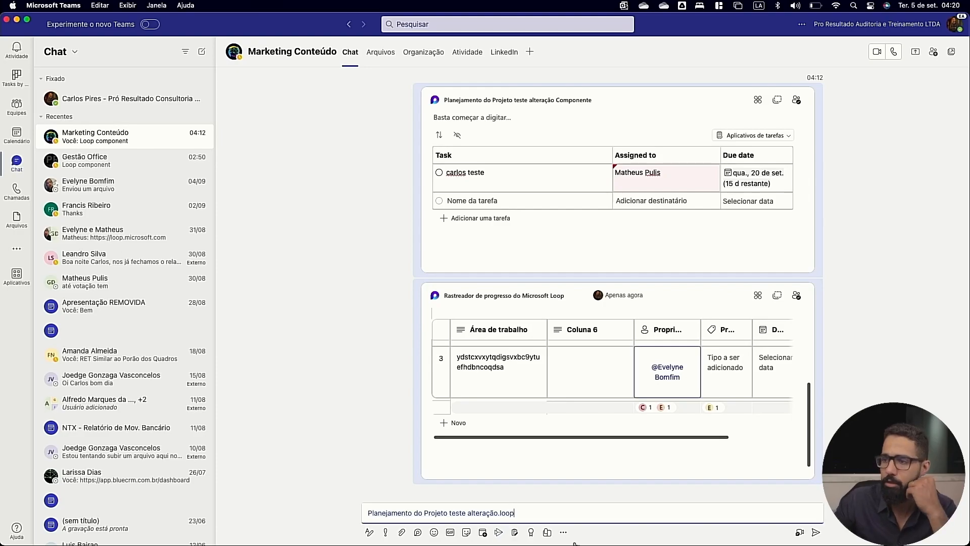
scroll(704, 457, down, 15)
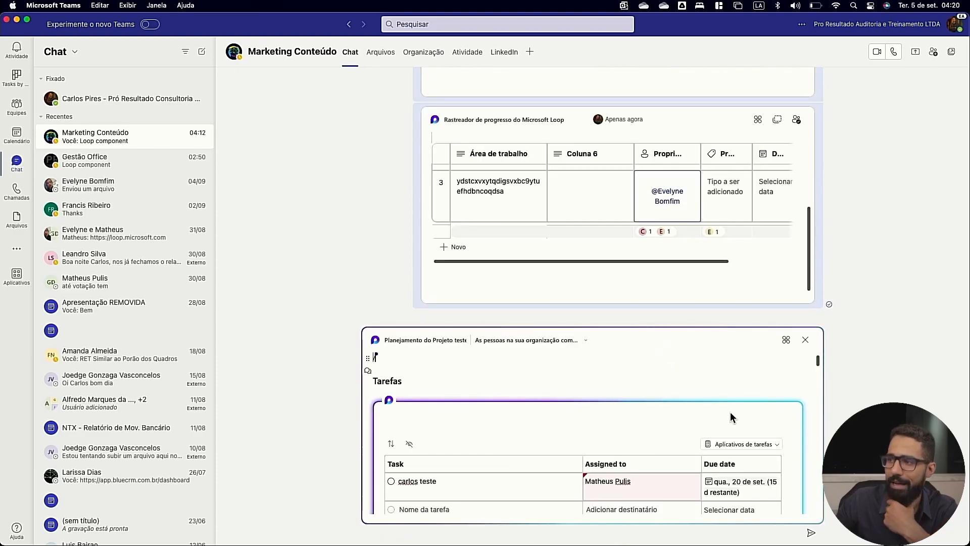
scroll(703, 457, down, 5)
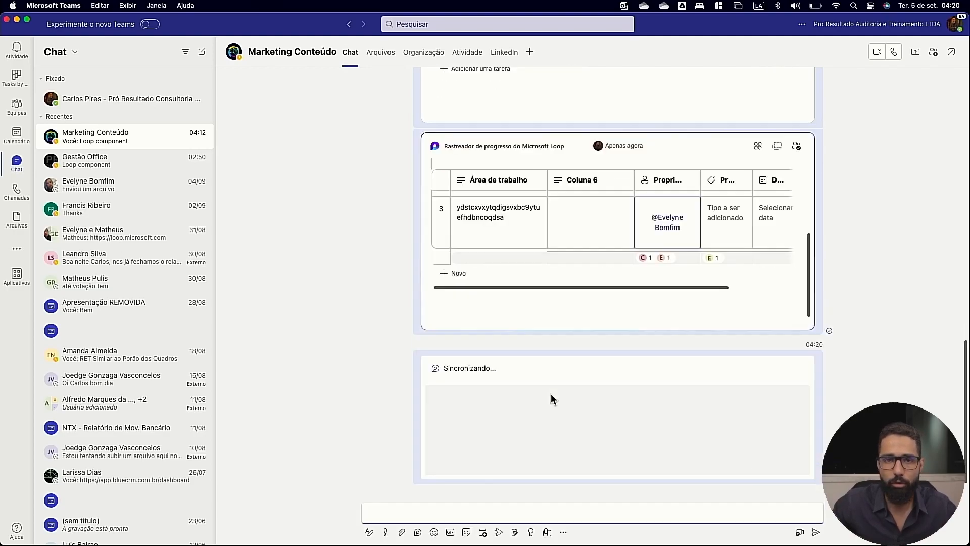
Compare the full-page Loop component with the individual components shared in the "Marketing Conteúdo" chat.
scroll(490, 322, up, 6)
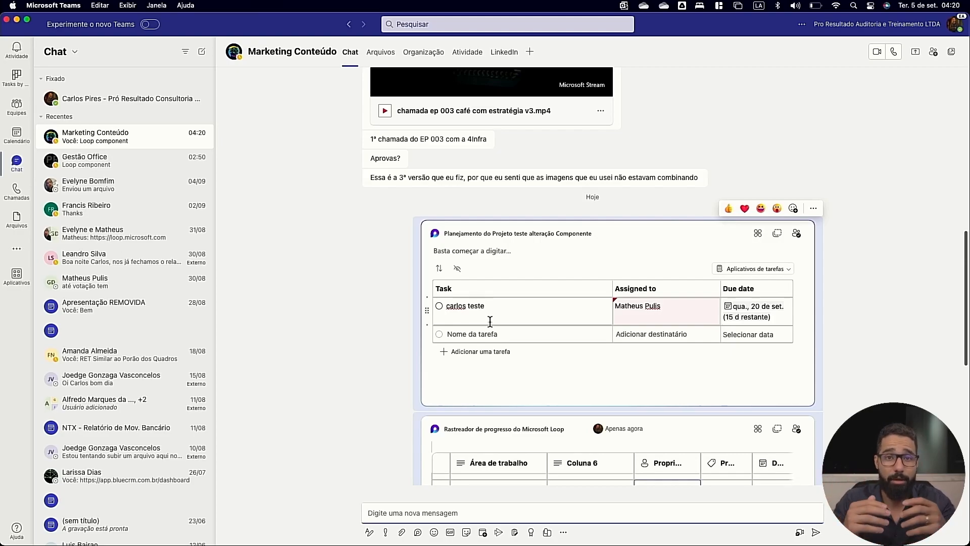
scroll(530, 331, down, 7)
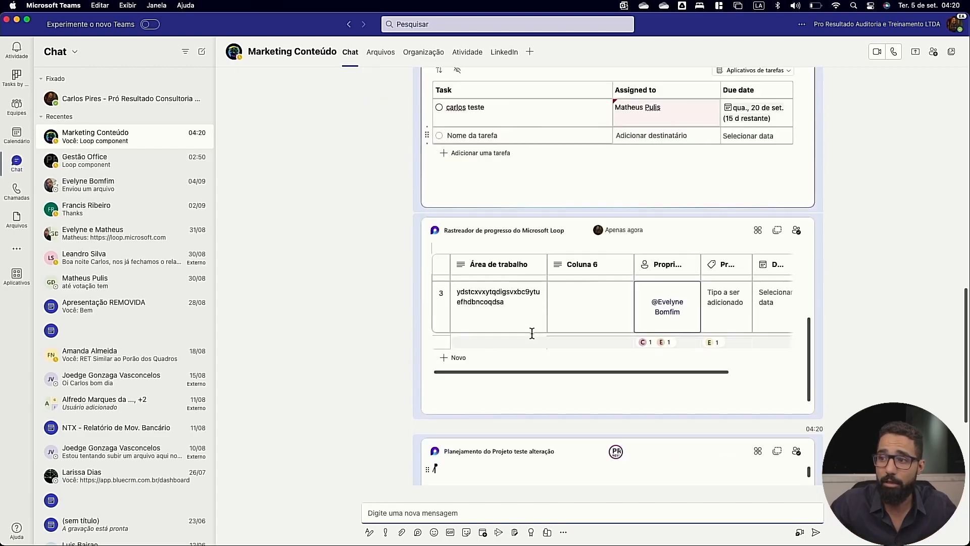
scroll(532, 333, down, 8)
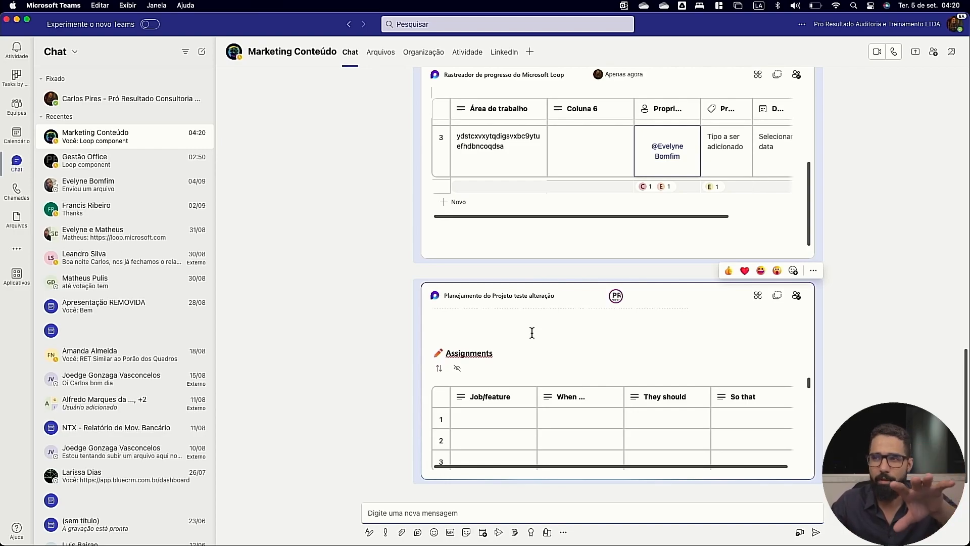
scroll(532, 332, down, 10)
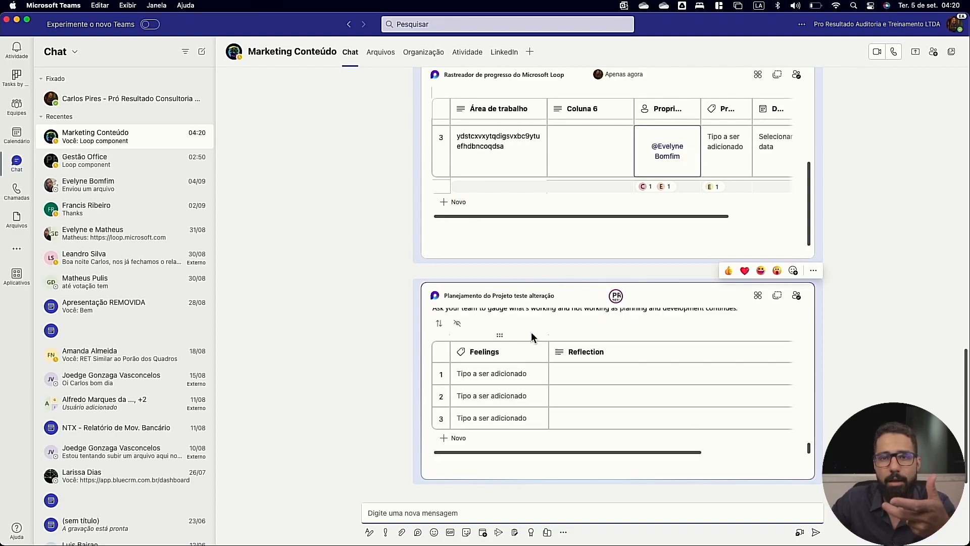
scroll(532, 333, up, 20)
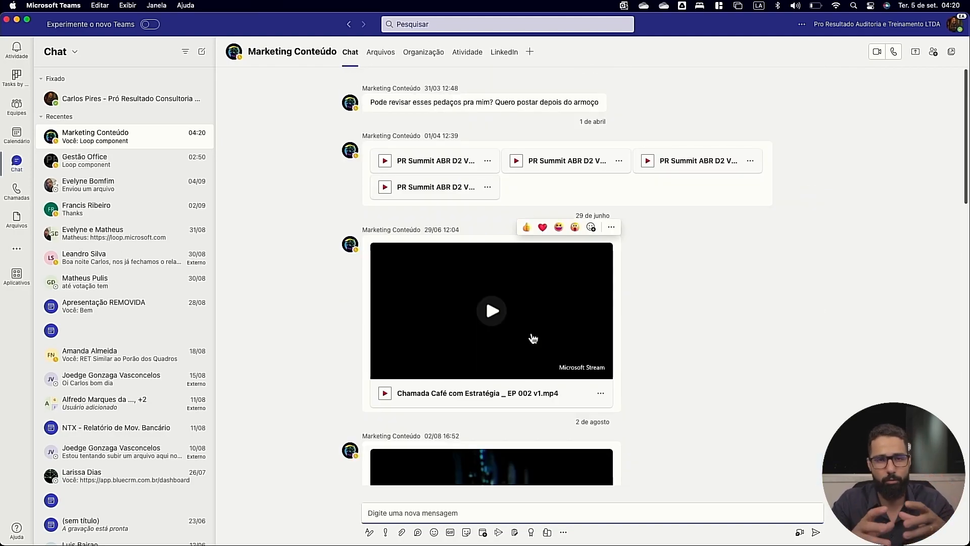
scroll(533, 339, down, 20)
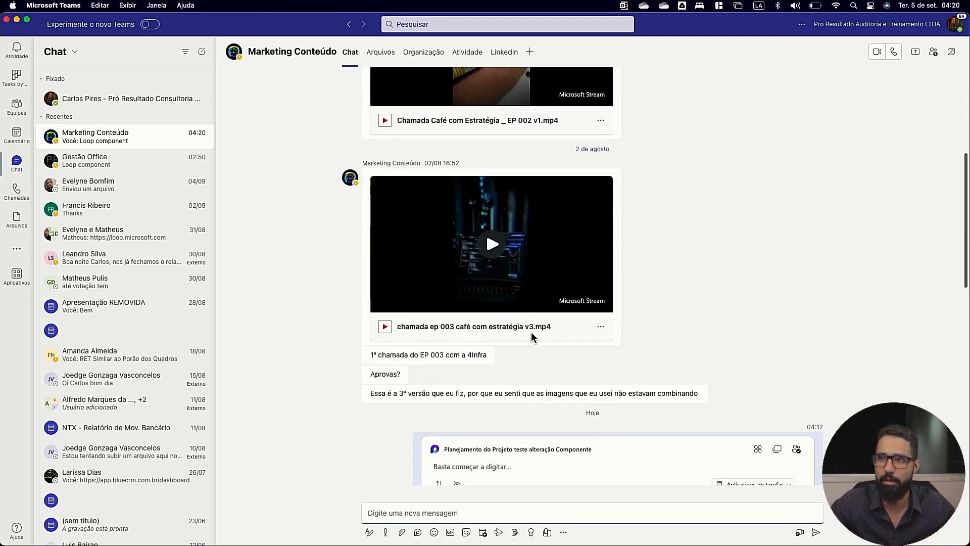
scroll(573, 421, down, 5)
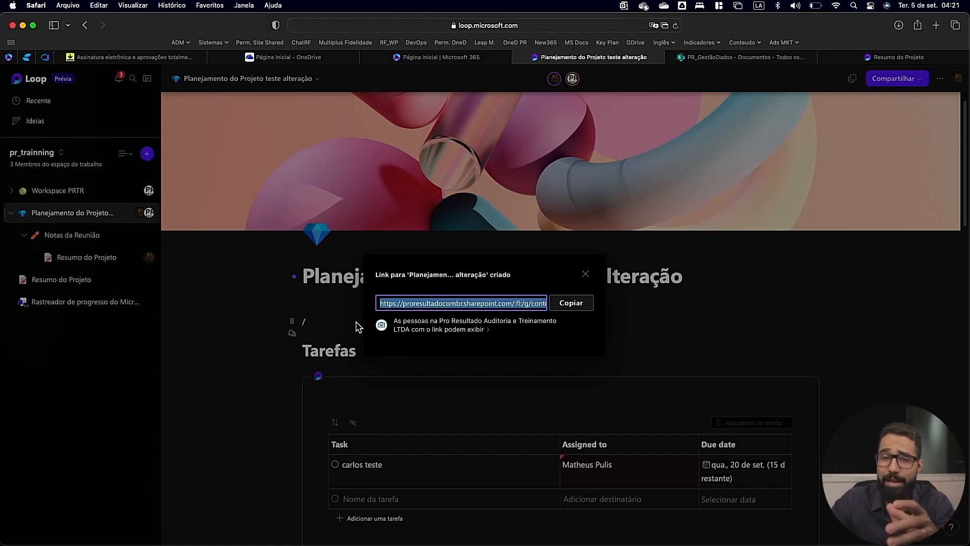
Dismiss the link dialog in Loop and insert a "Lista de tarefas" above the existing "Tarefas" section.
click(223, 341)
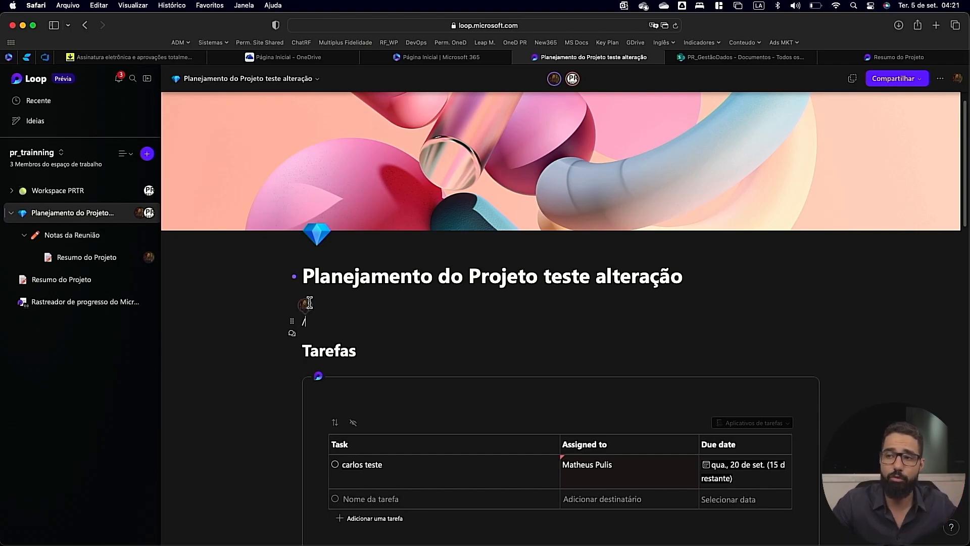
key(BackSpace)
text(/)
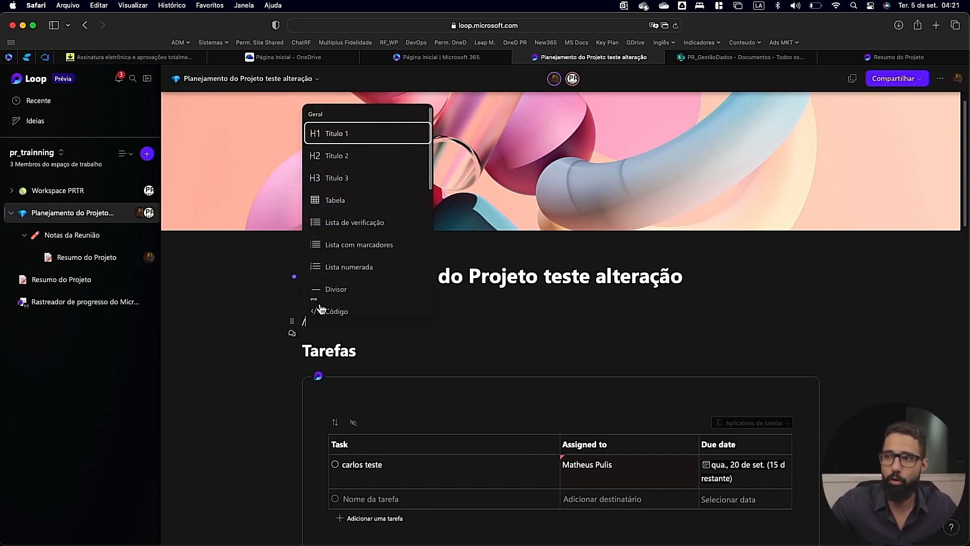
scroll(338, 235, down, 4)
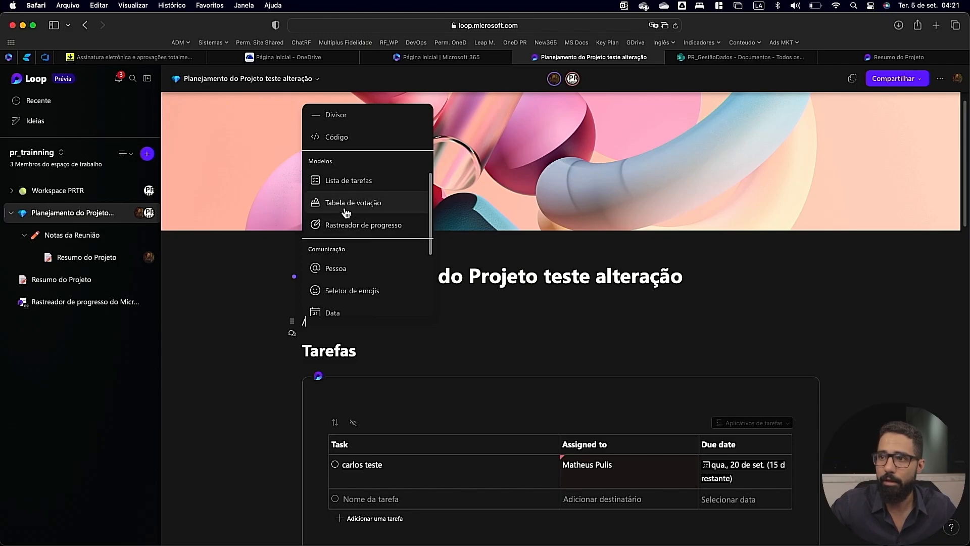
click(356, 187)
scroll(377, 357, down, 7)
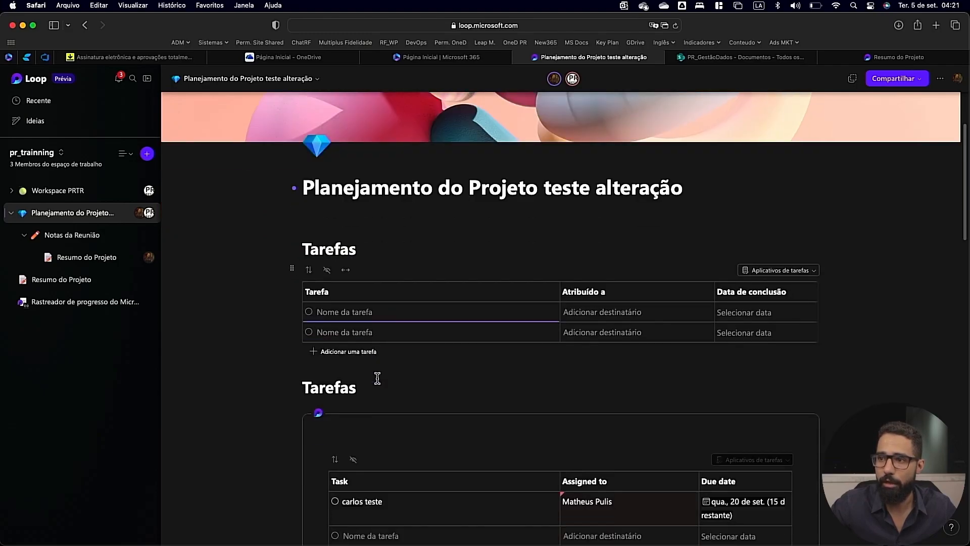
Copy the link of the "Planejamento do Projeto teste alteração Componente" task table in the lower Tarefas section.
scroll(400, 313, down, 1)
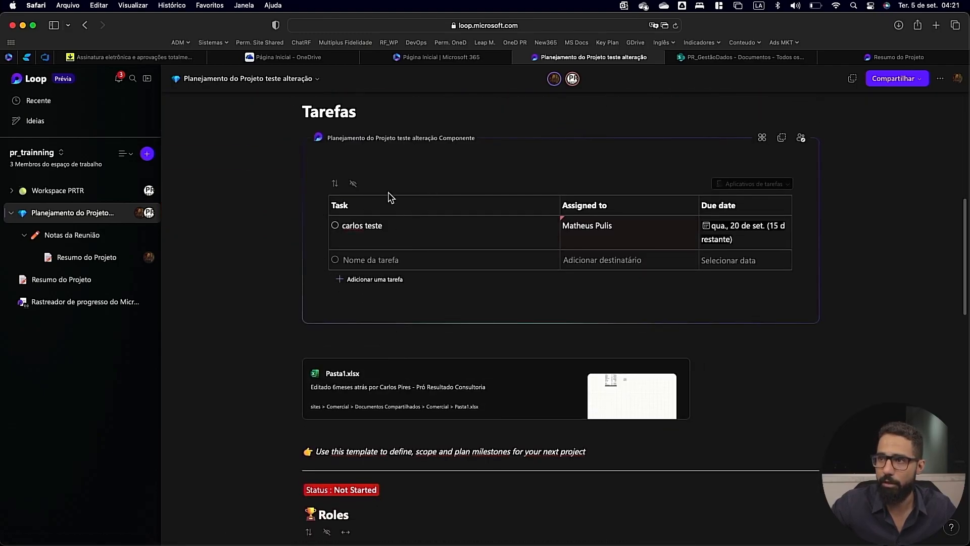
click(780, 137)
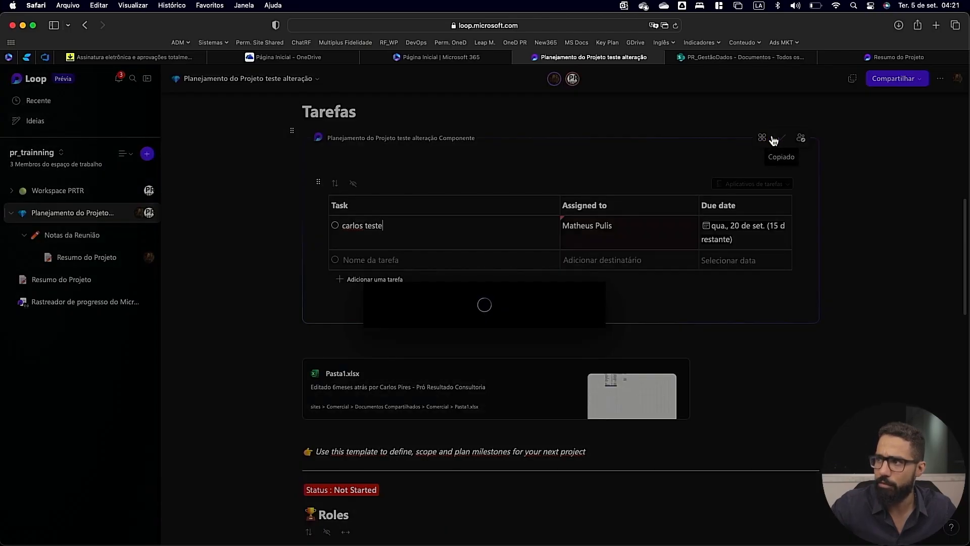
click(888, 182)
click(317, 182)
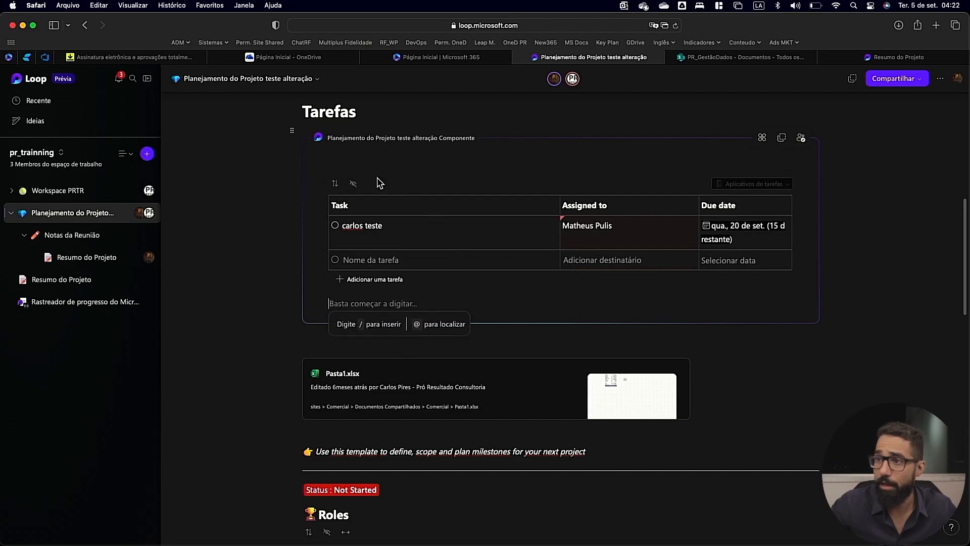
Open the task table component as its own page from its shared locations and open its tasks in Planner.
scroll(657, 227, down, 2)
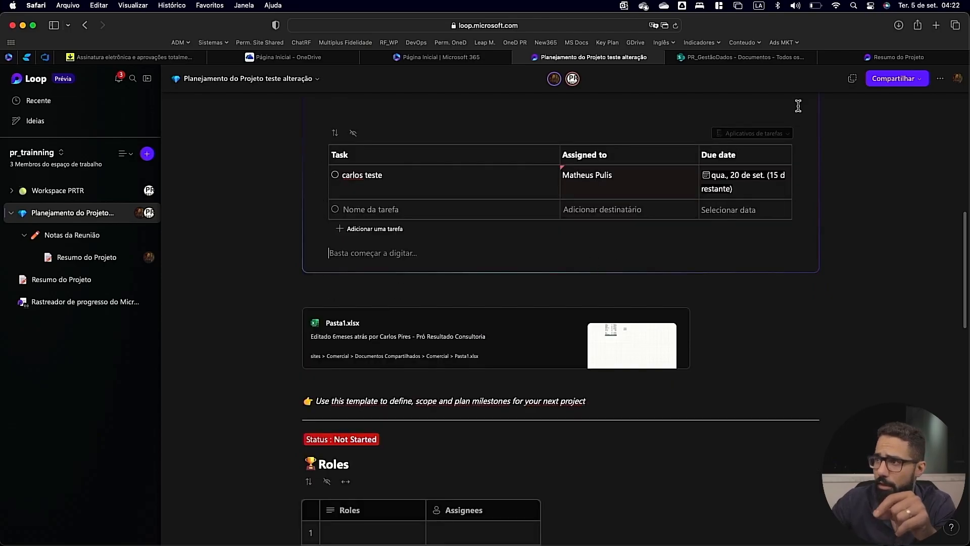
scroll(745, 144, up, 3)
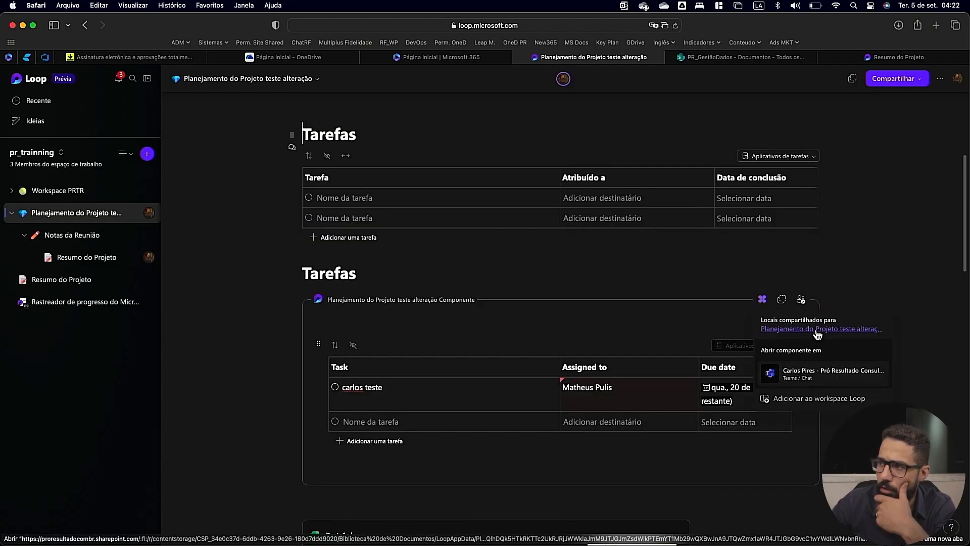
click(818, 333)
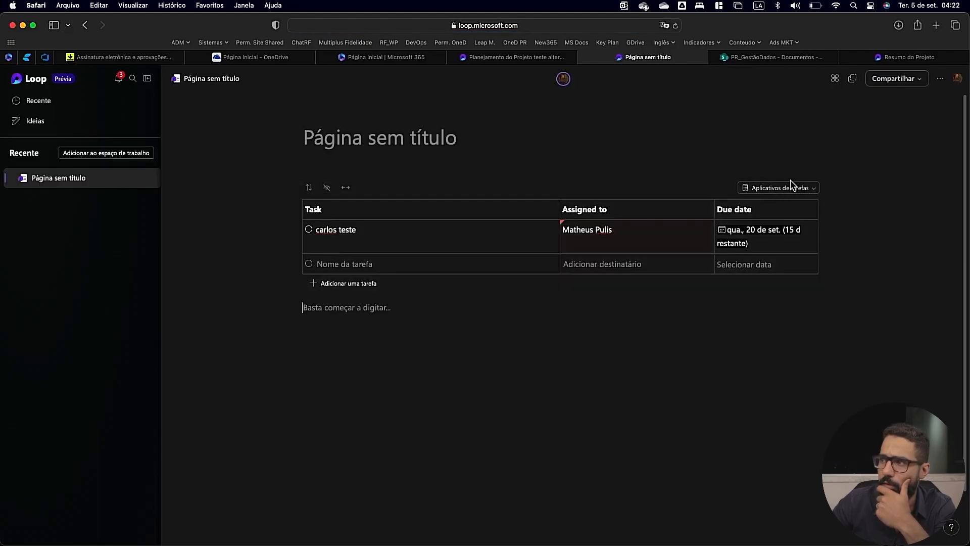
click(792, 186)
click(781, 205)
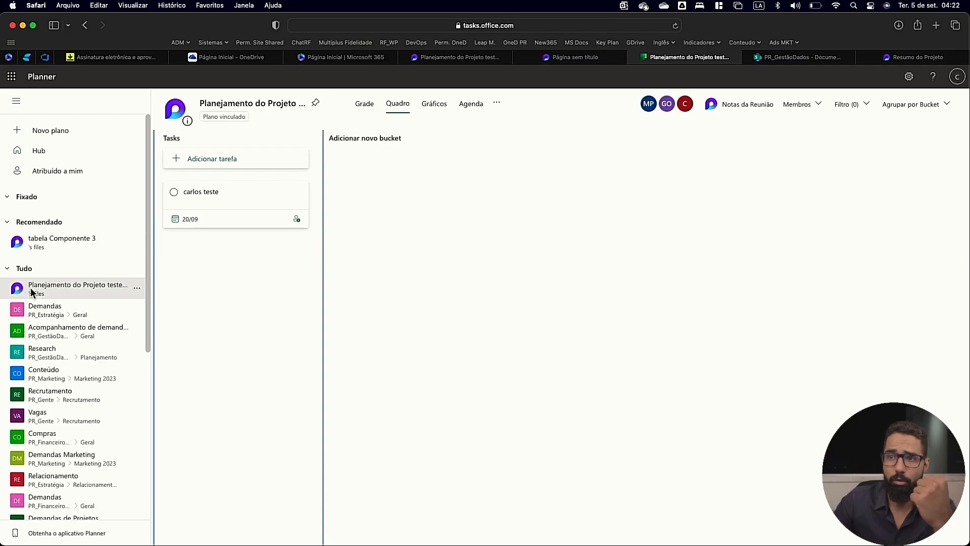
Add a bucket named "wdqifhgsvi tyq" to the linked plan and create the task "u2ftwegdvcfigb eyufoqd" in it.
click(390, 146)
text(wdqifhgsvi tyq)
key(Return)
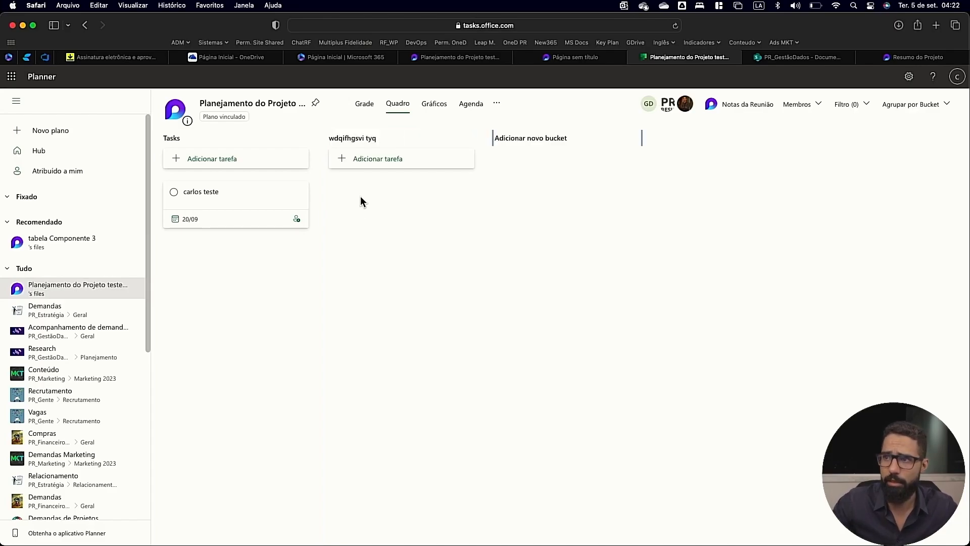
click(372, 159)
text(u2ftwegdvcfigb eyufoqd)
key(Return)
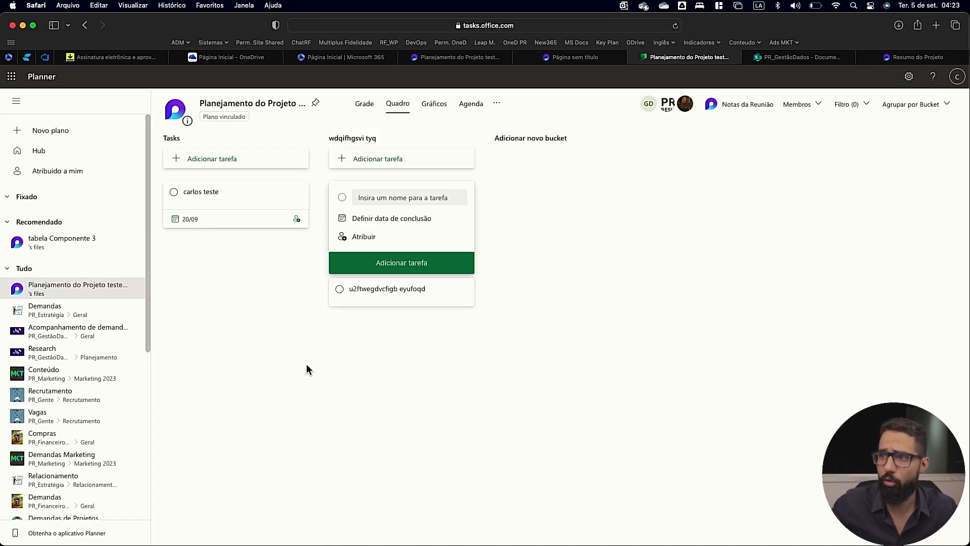
Add another bucket named "fghjk" to the plan and return to the untitled Loop page holding the task table.
click(519, 140)
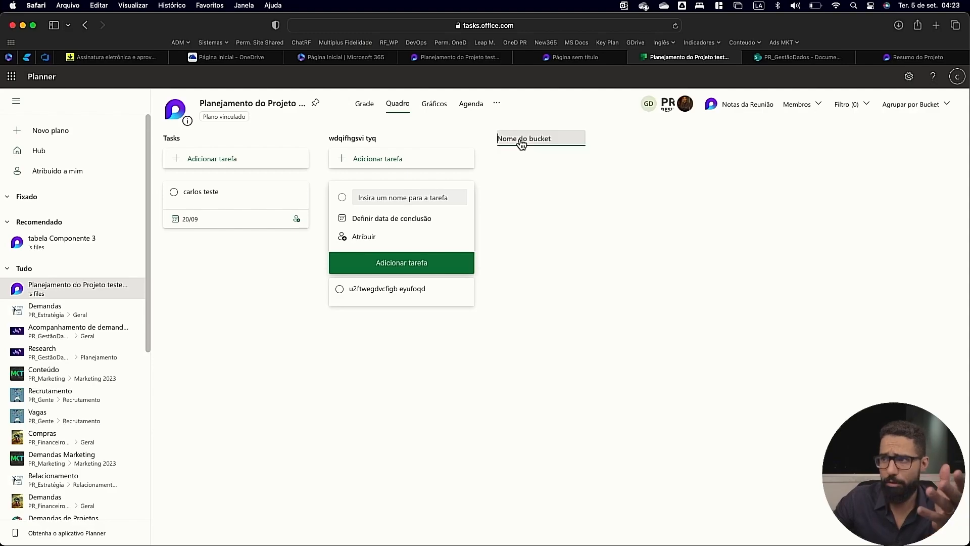
text(fghjk)
key(Return)
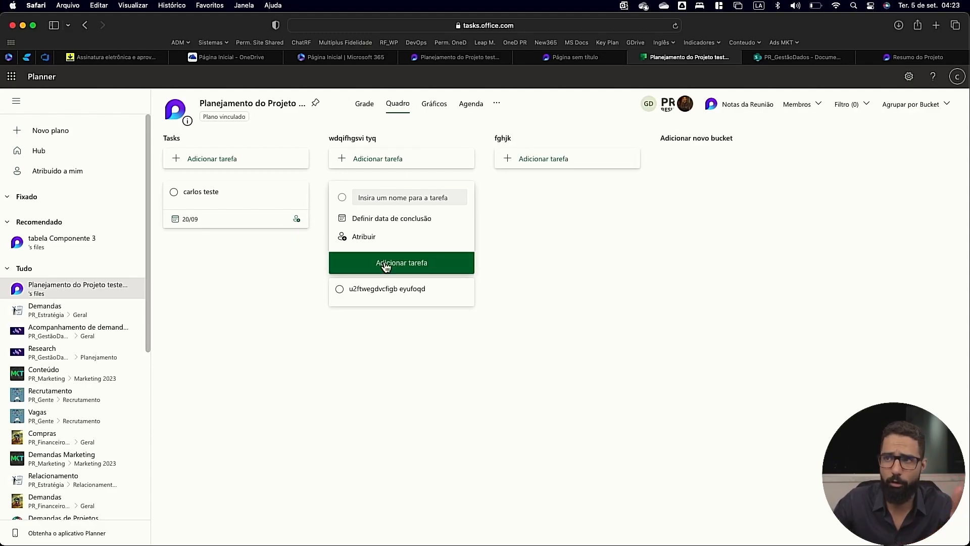
click(566, 58)
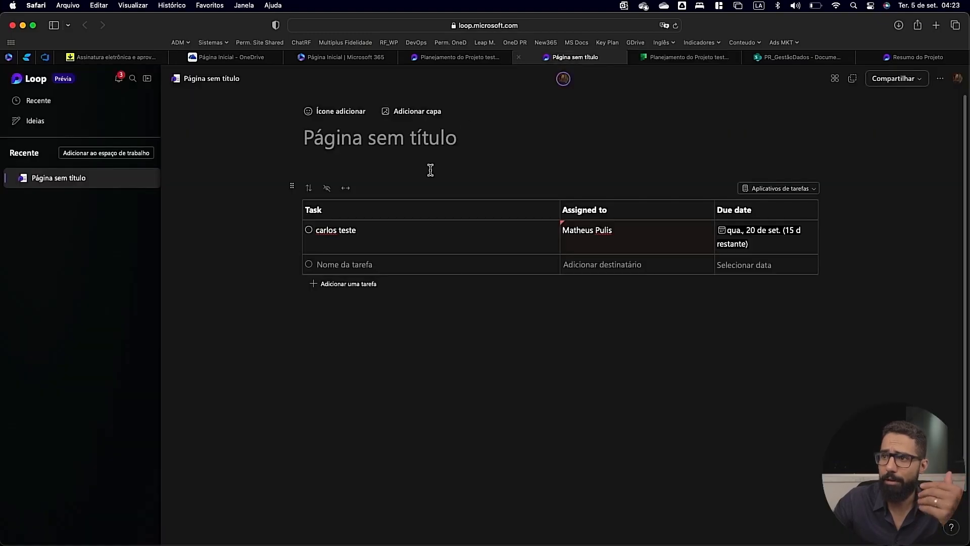
Add the task "xcvbnm," with a suggested assignee and due date 29/08 to the Loop table, check it in Planner, and return.
scroll(362, 265, down, 2)
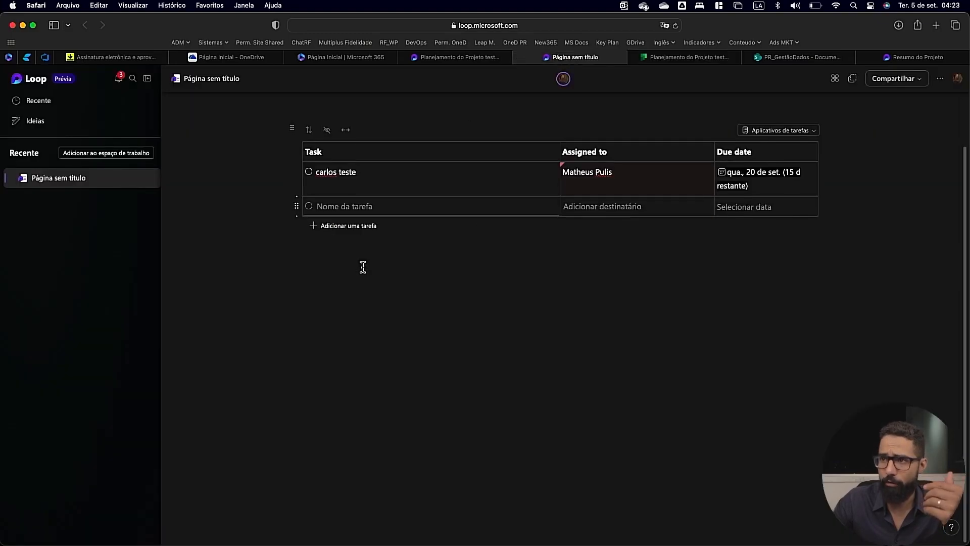
click(395, 26)
key(Return)
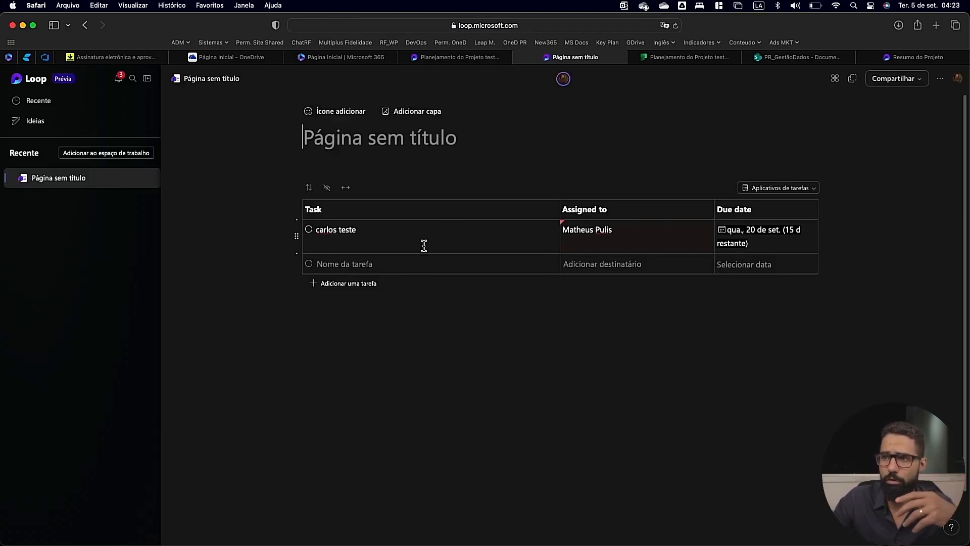
click(364, 262)
text(xcvbnm,)
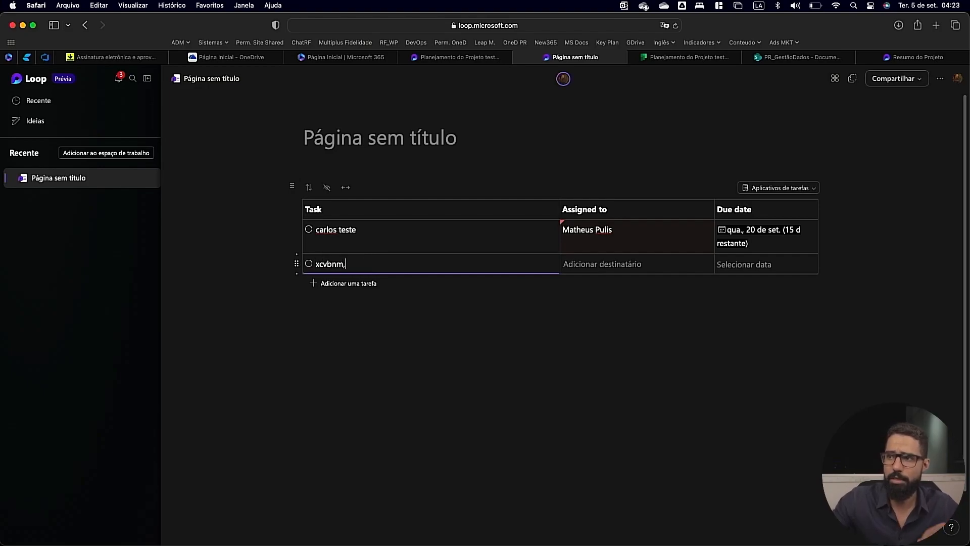
click(613, 263)
text(cx)
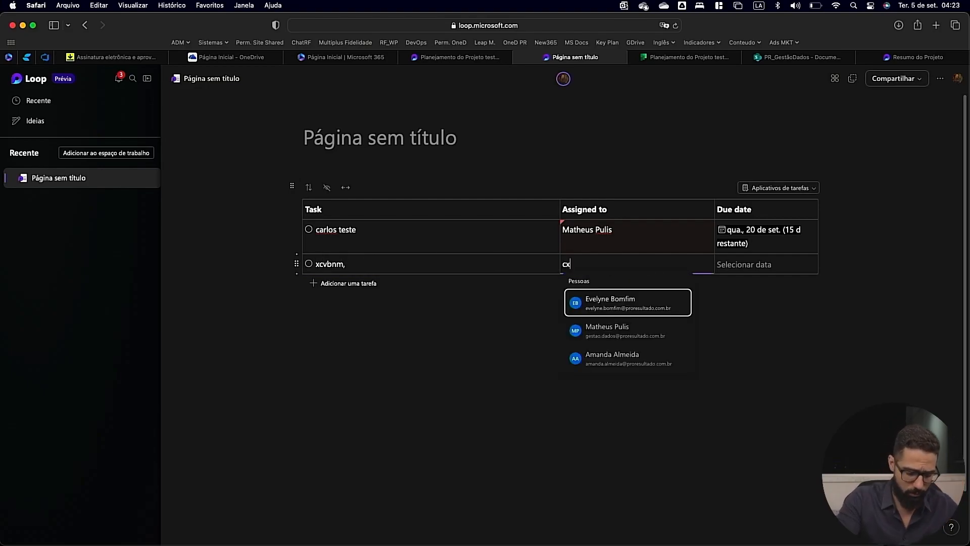
text(z)
click(630, 302)
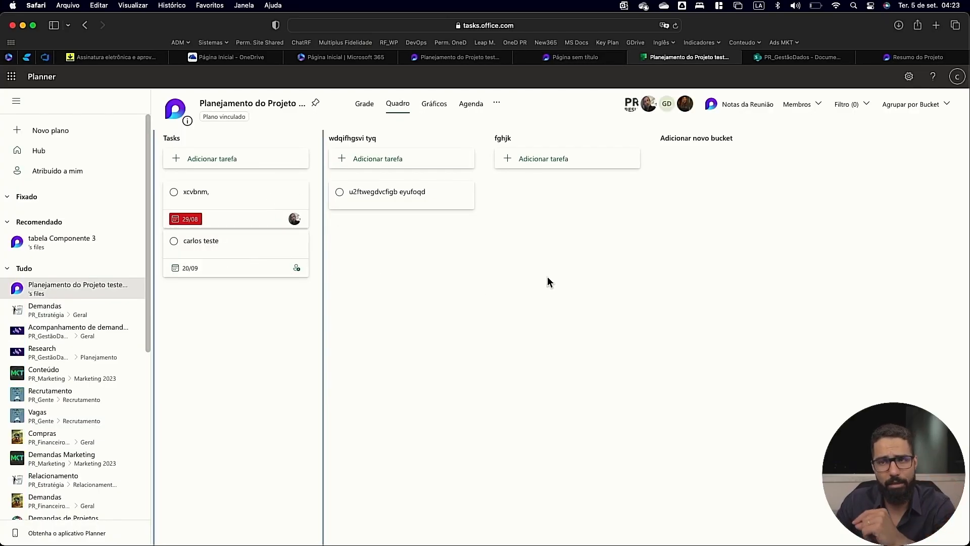
click(578, 61)
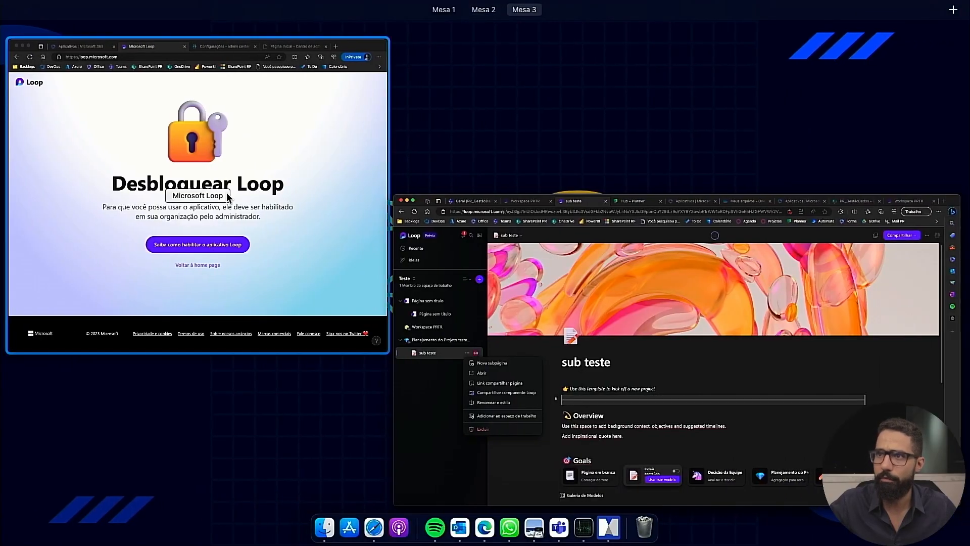
Switch to the Edge InPrivate window, widen it to the full screen, and check the signed-in account in Microsoft 365.
click(205, 186)
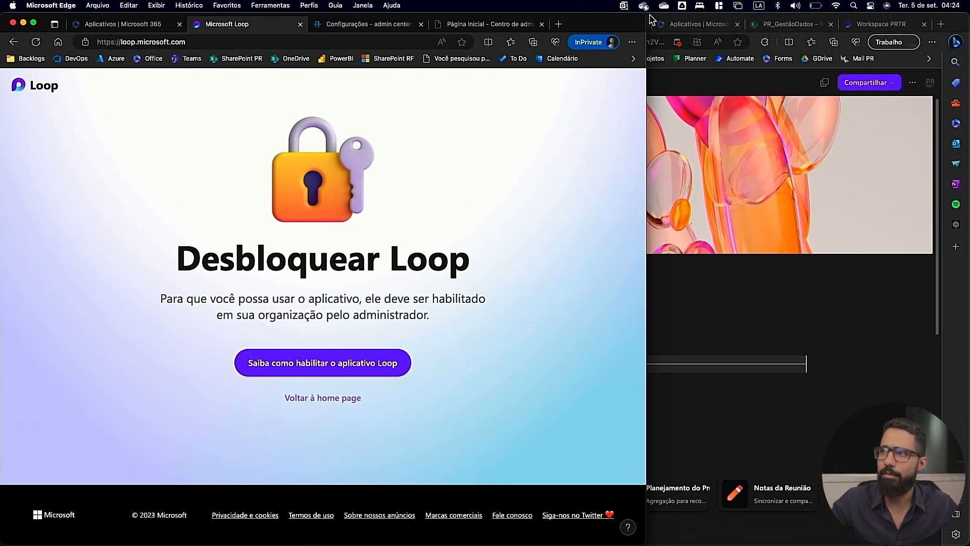
drag(607, 25, 809, 2)
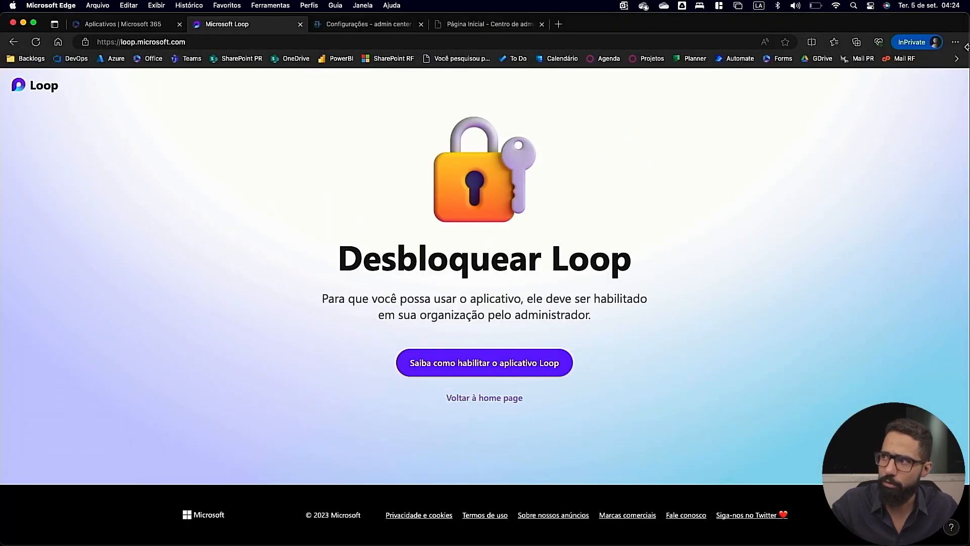
click(110, 24)
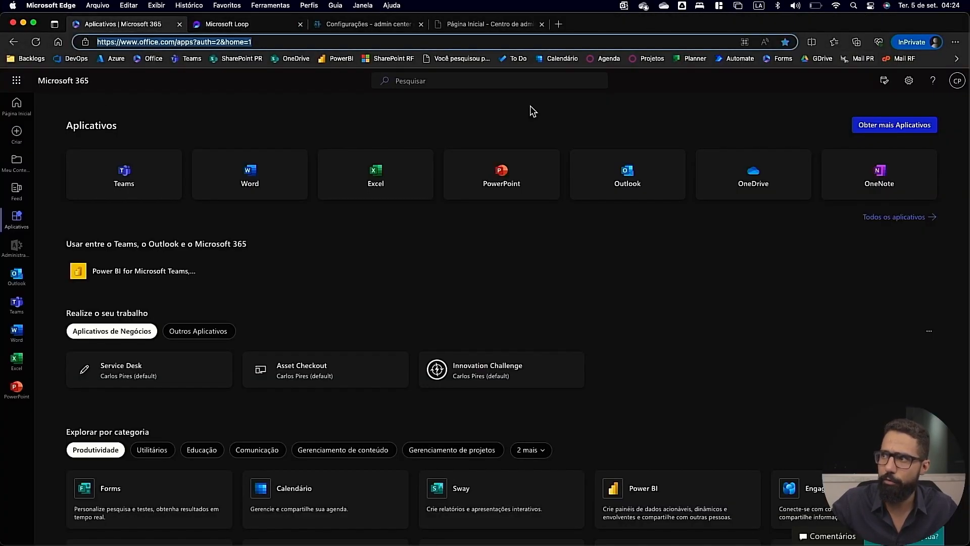
click(957, 86)
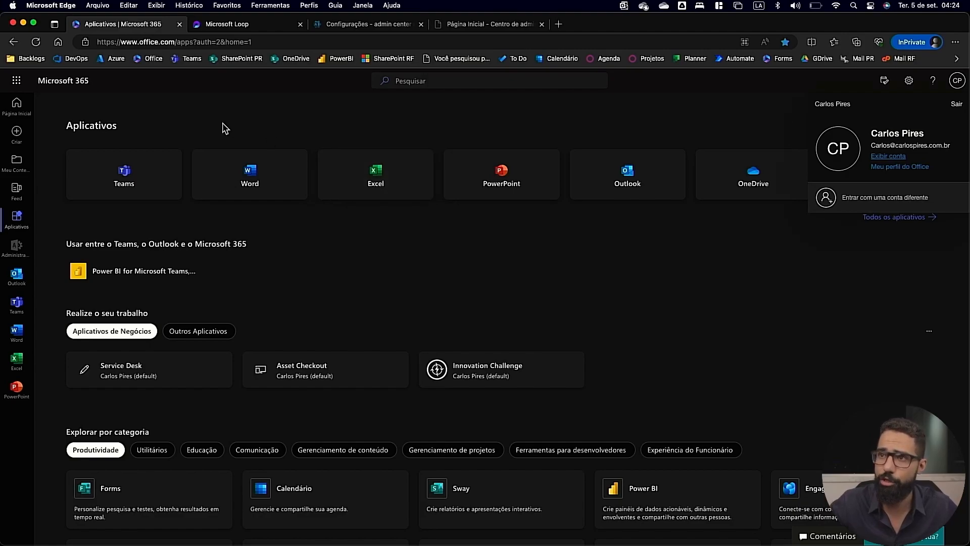
click(245, 39)
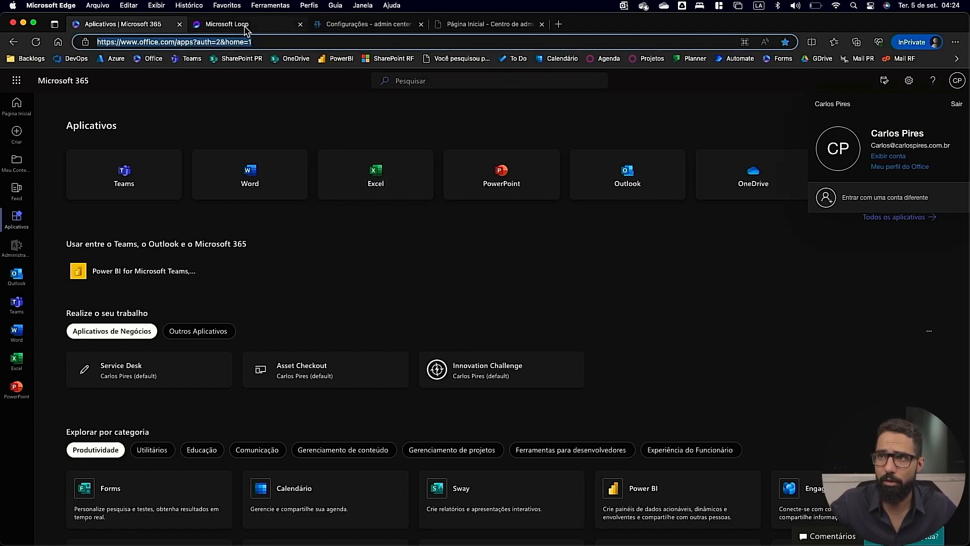
Starting from the Desbloquear Loop page, make Loop workspaces available to all users in the organization's admin center settings and save.
click(244, 26)
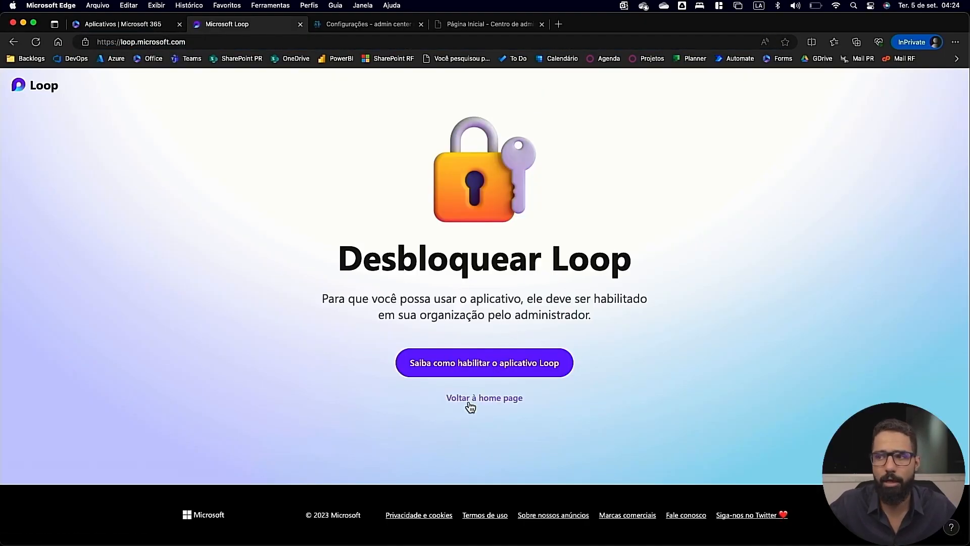
click(485, 363)
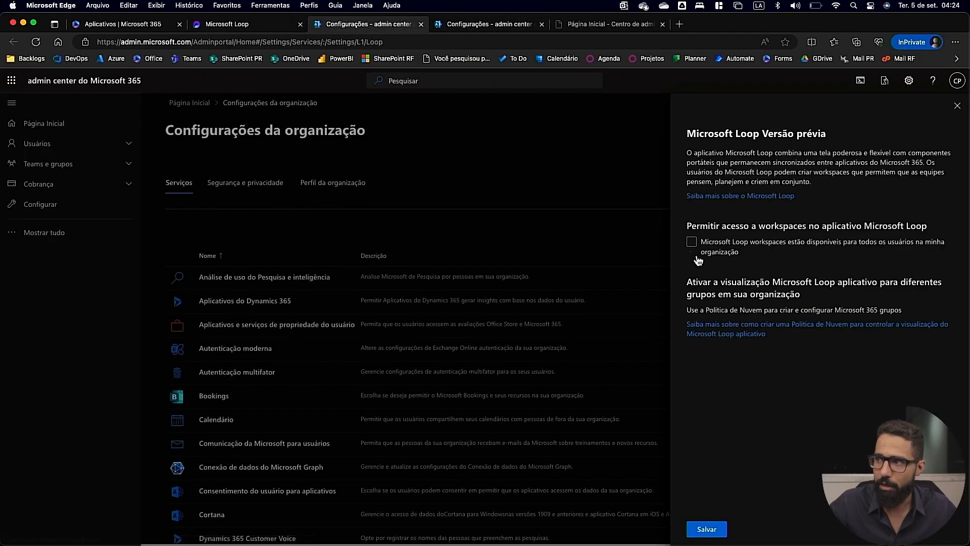
click(698, 258)
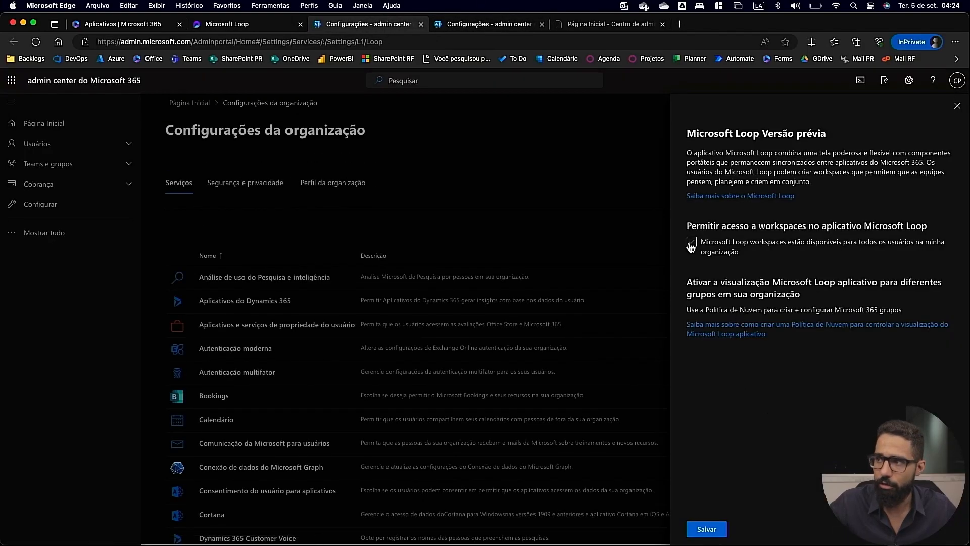
click(707, 526)
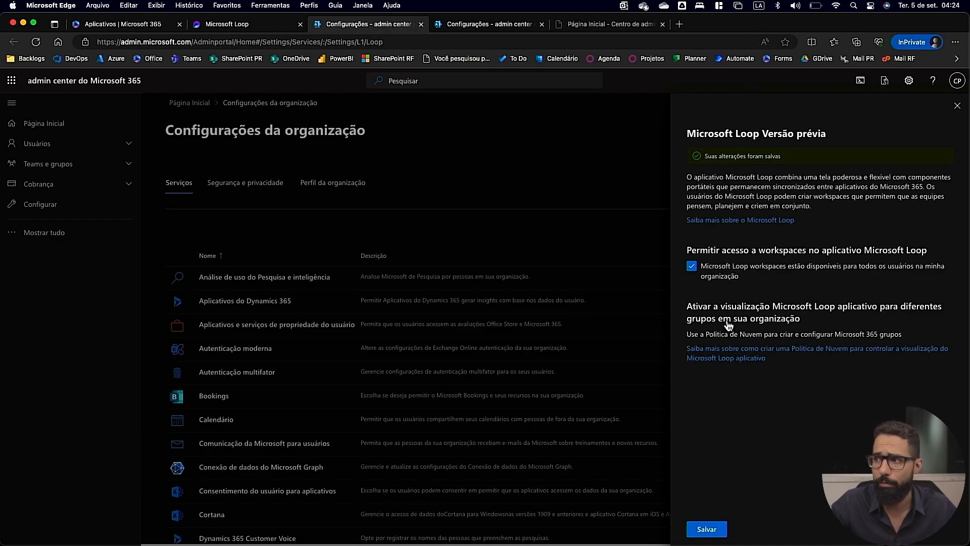
Open the policy definitions of the "Policies for all users" configuration in the Microsoft 365 Apps admin center.
click(462, 26)
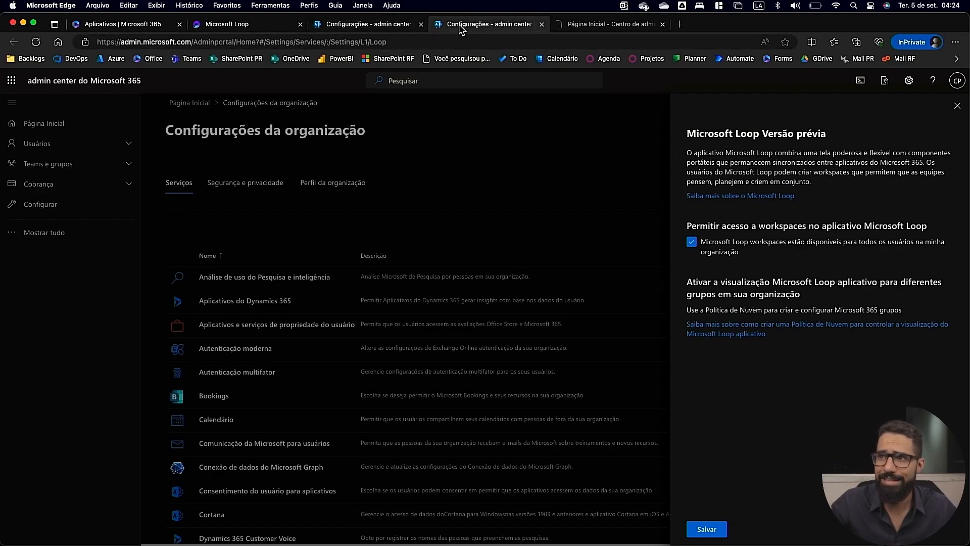
click(604, 24)
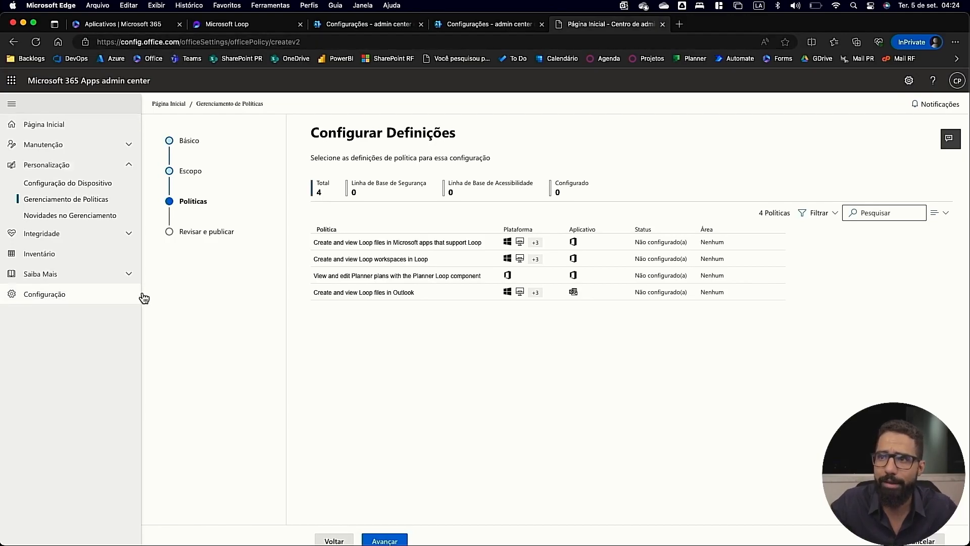
click(26, 166)
click(30, 169)
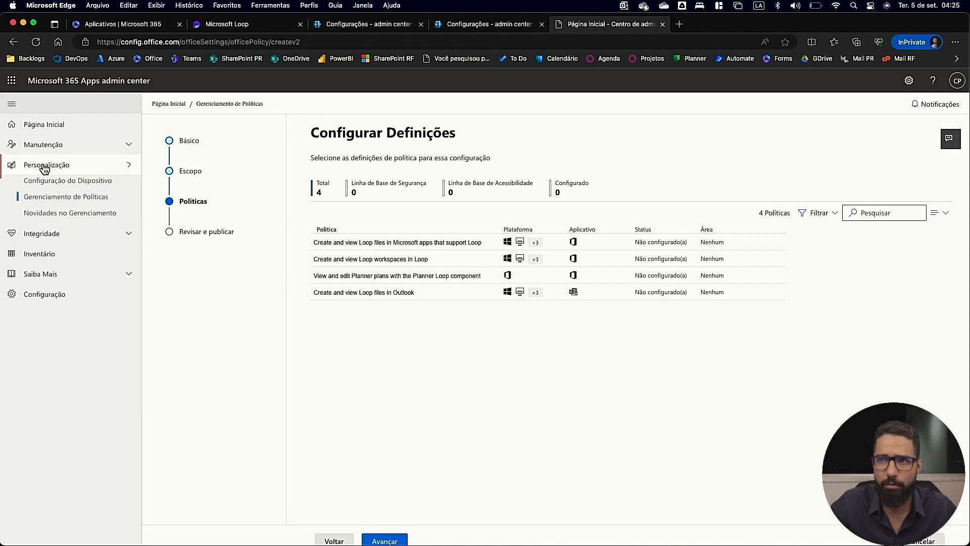
click(54, 200)
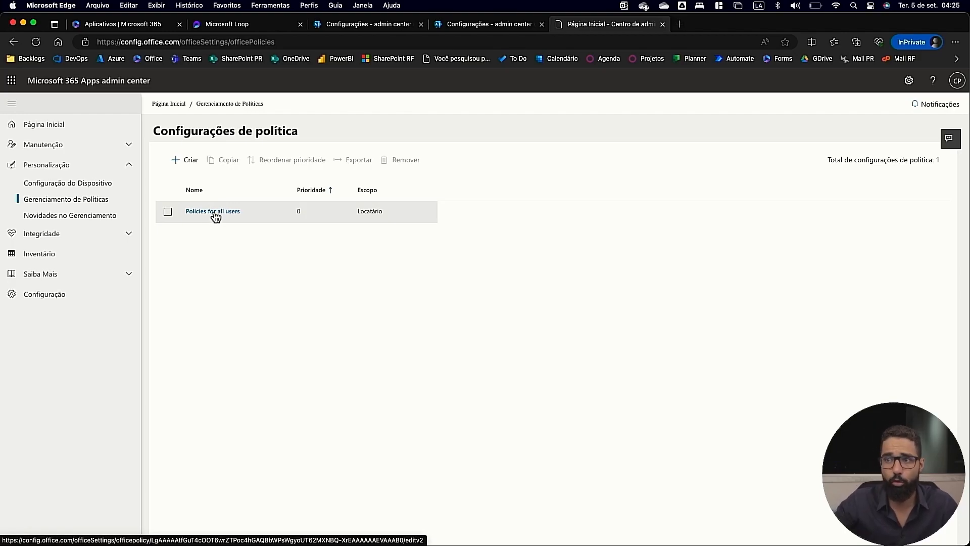
click(215, 212)
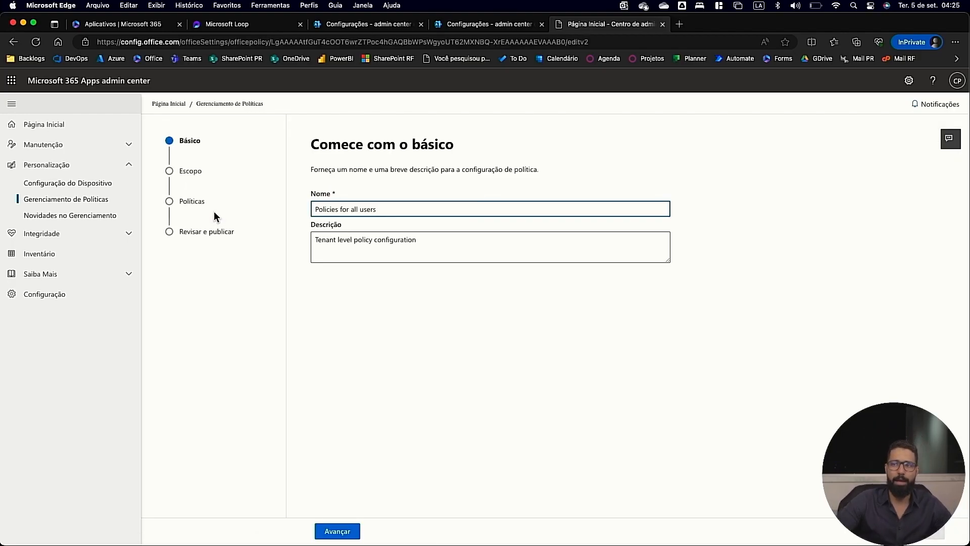
click(171, 208)
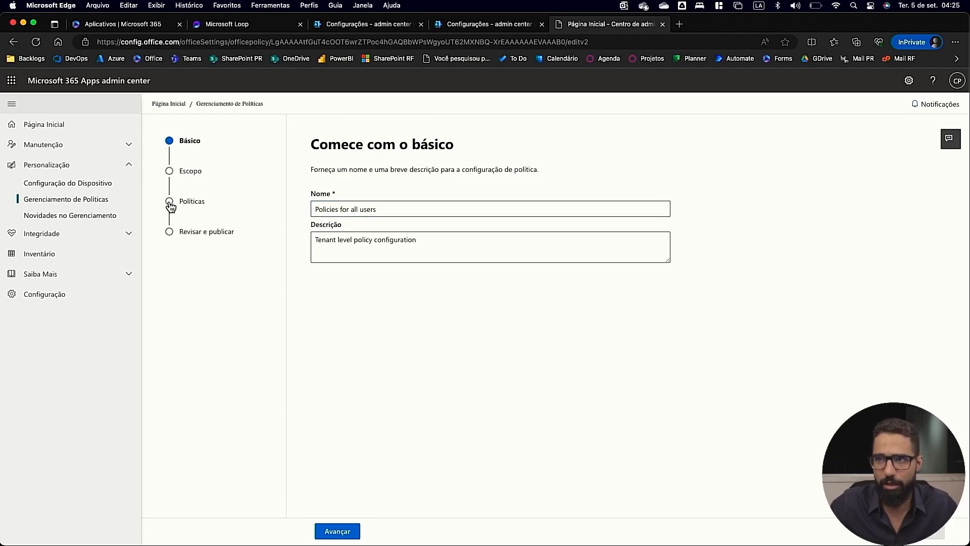
click(170, 206)
Search the policy definitions for "loop" and review the Loop-related policies.
click(881, 212)
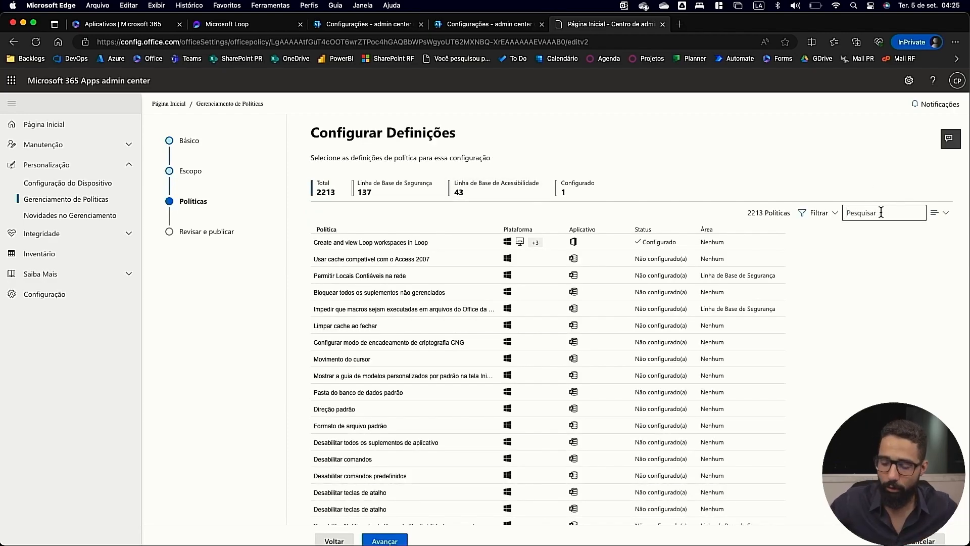
text(loop)
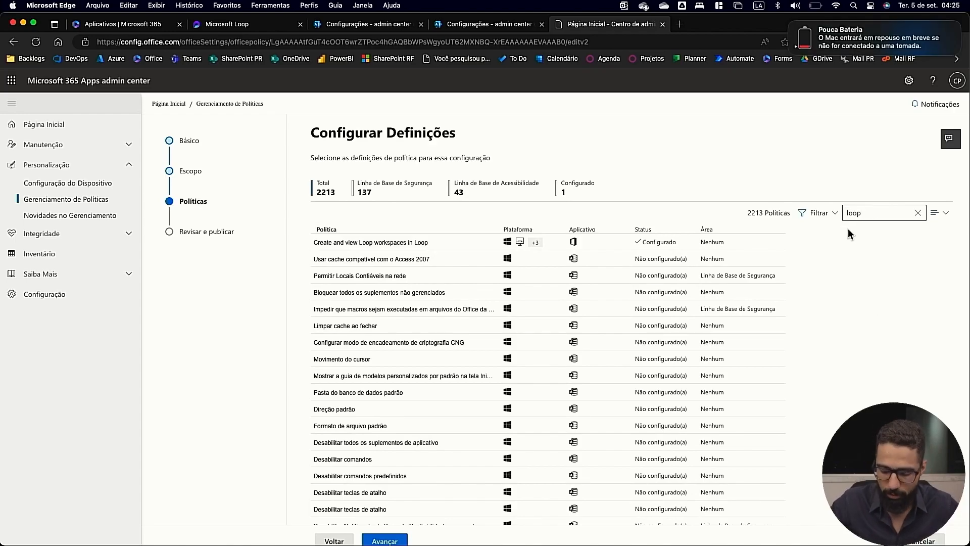
key(Return)
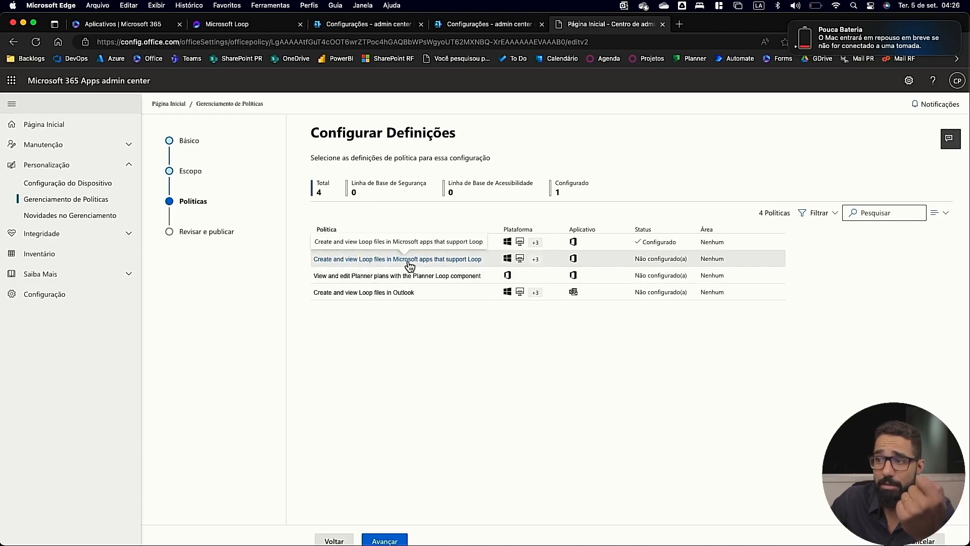
click(441, 264)
click(441, 265)
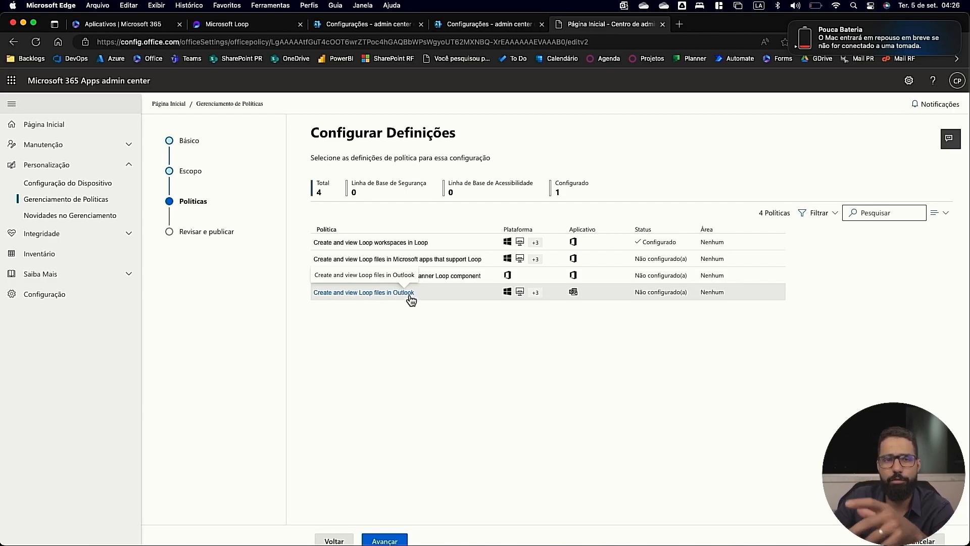
key(ctrl+Up)
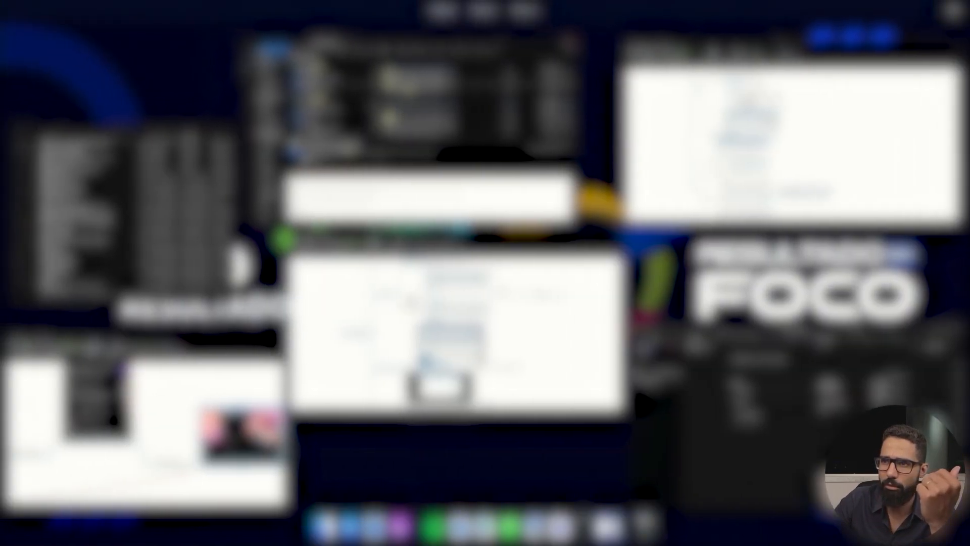
click(428, 132)
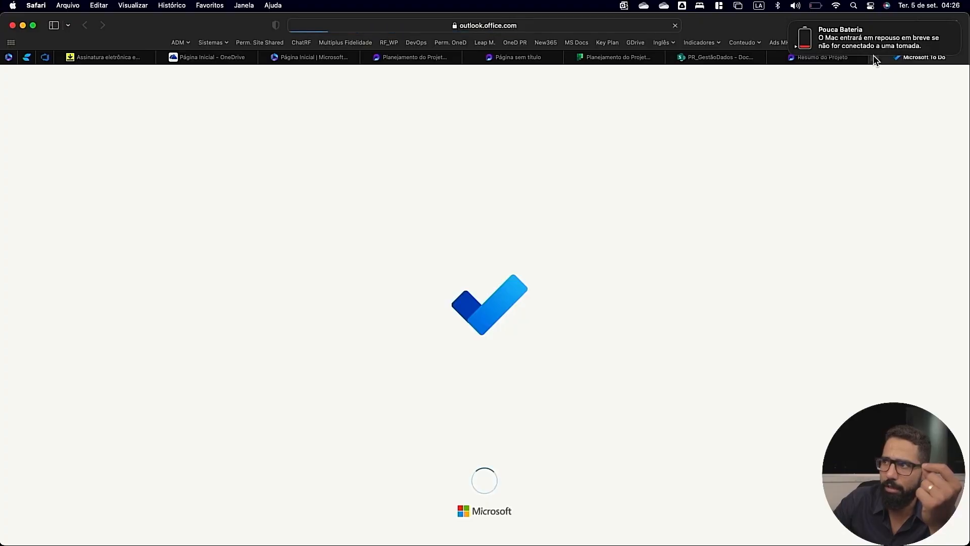
click(874, 56)
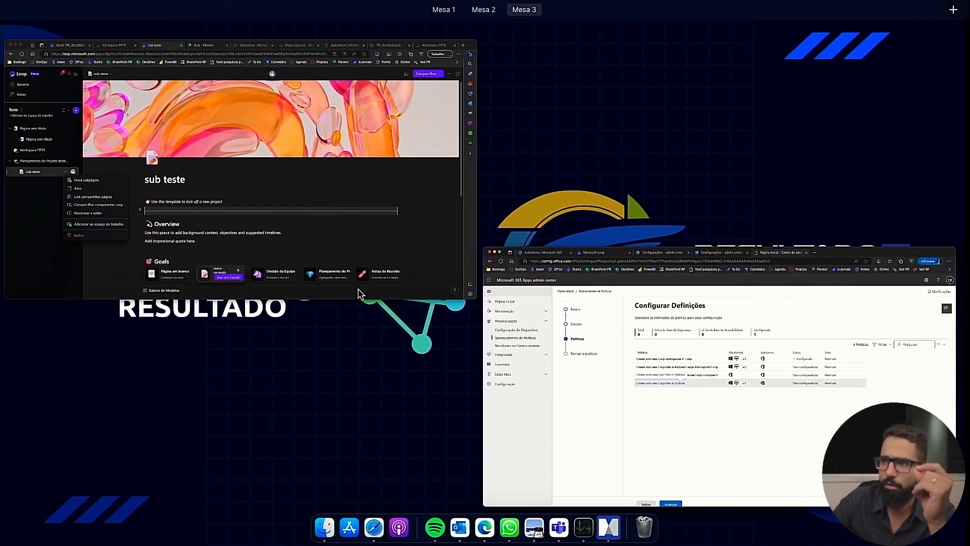
click(635, 374)
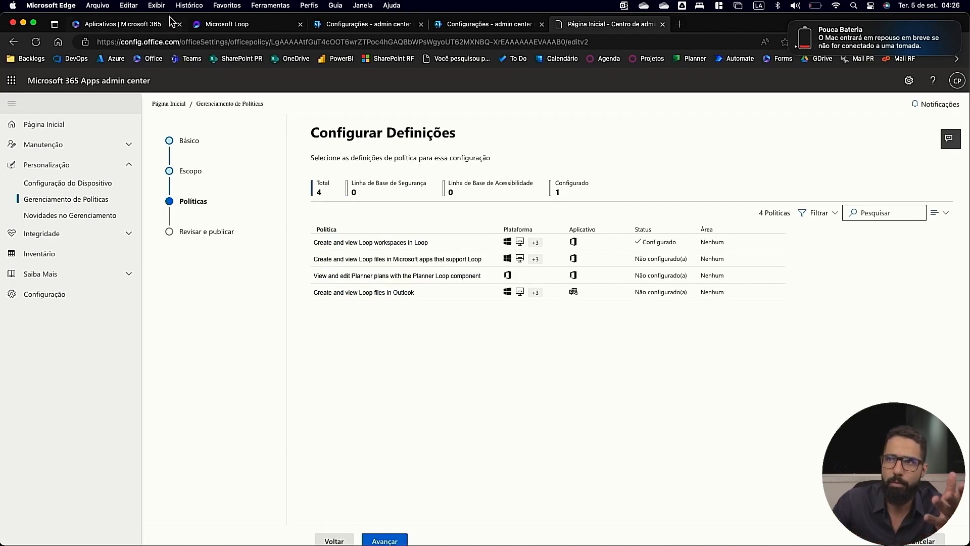
Review the Desbloquear Loop page, the organization's Loop workspace access setting, and the Loop policy list.
click(241, 24)
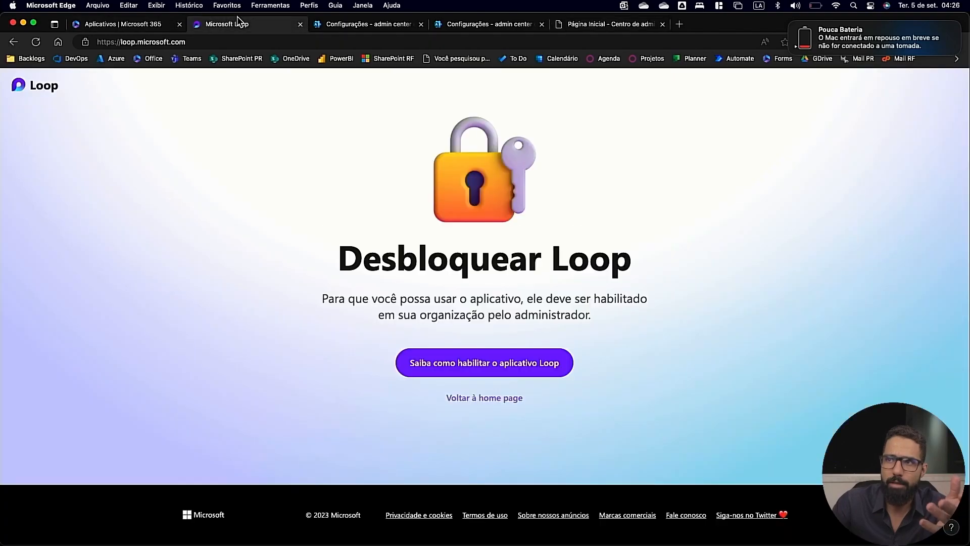
click(391, 24)
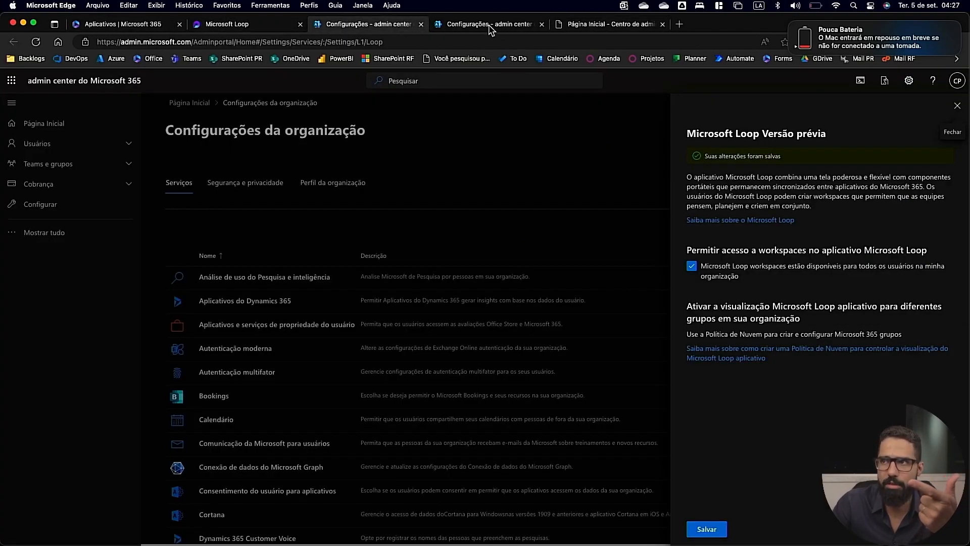
click(571, 26)
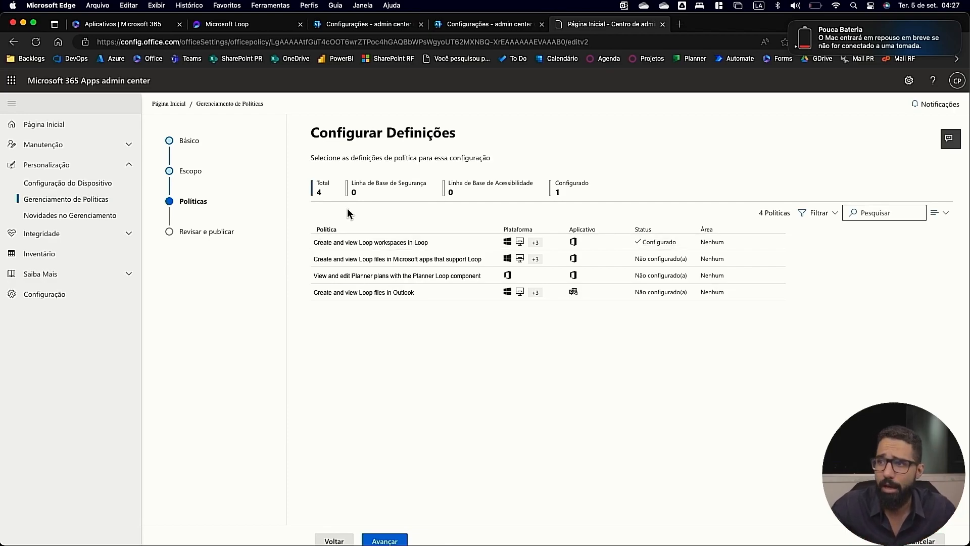
Switch to Loop in Safari and open the pr_trainning workspace from the workspace overview.
key(super+Tab)
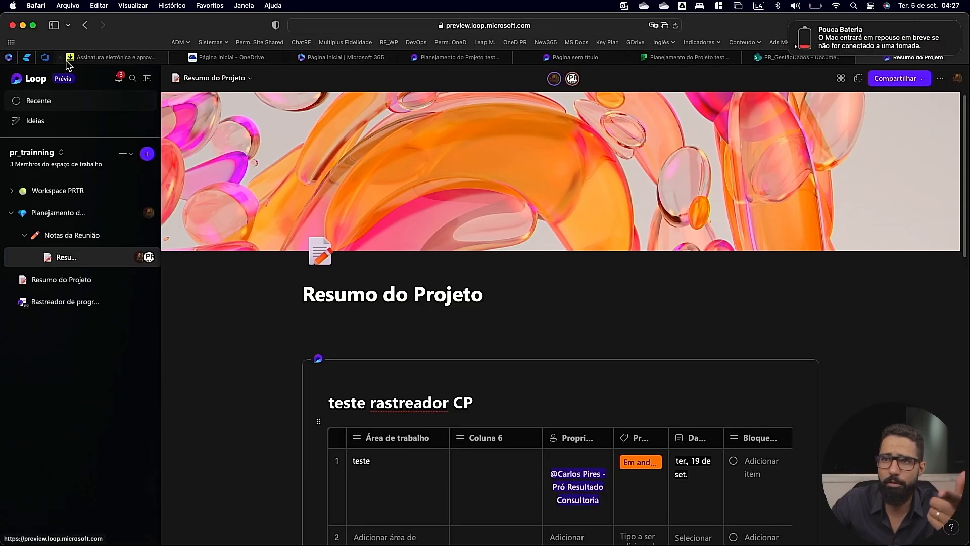
click(31, 78)
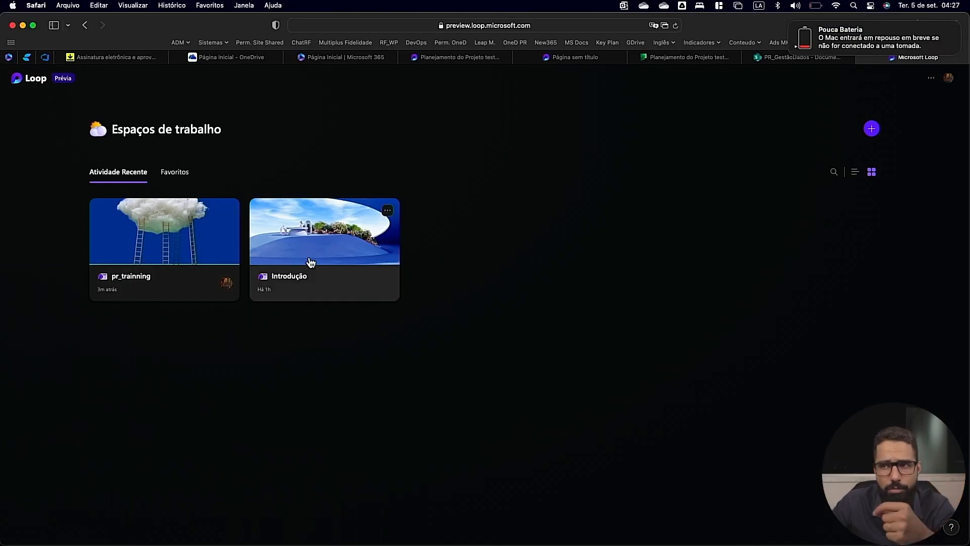
click(145, 234)
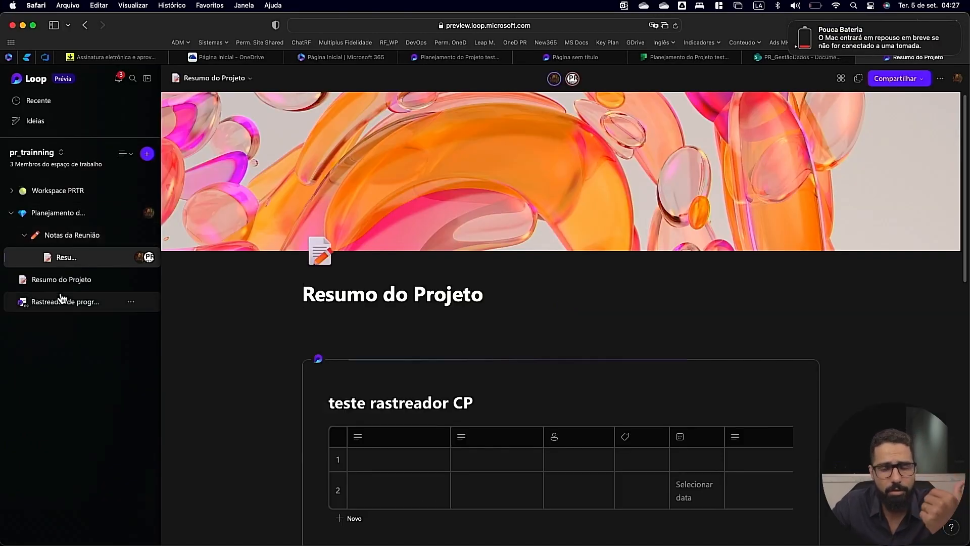